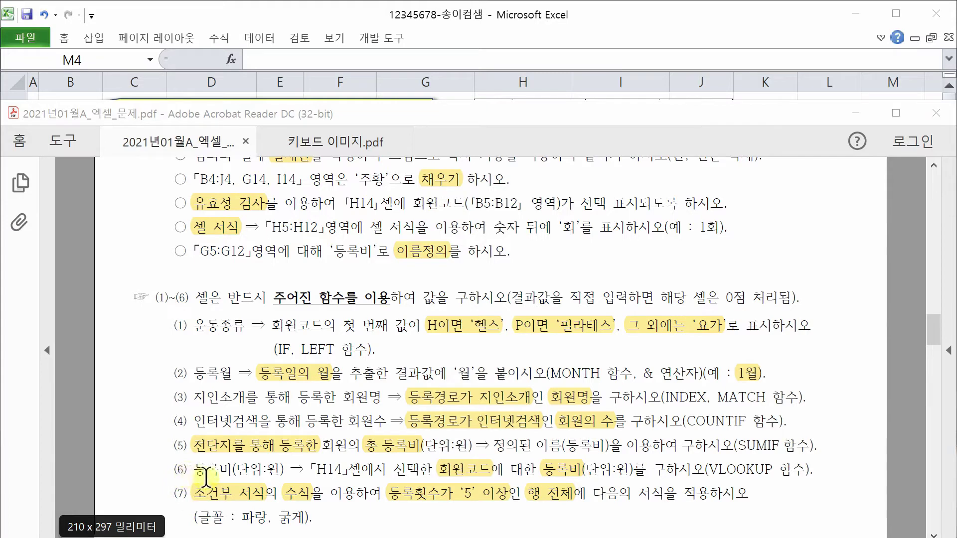
Switch to the Excel worksheet and examine the member codes offered by the drop-down list in H14 for the fee in J14.
left_click(334, 17)
left_click(709, 368)
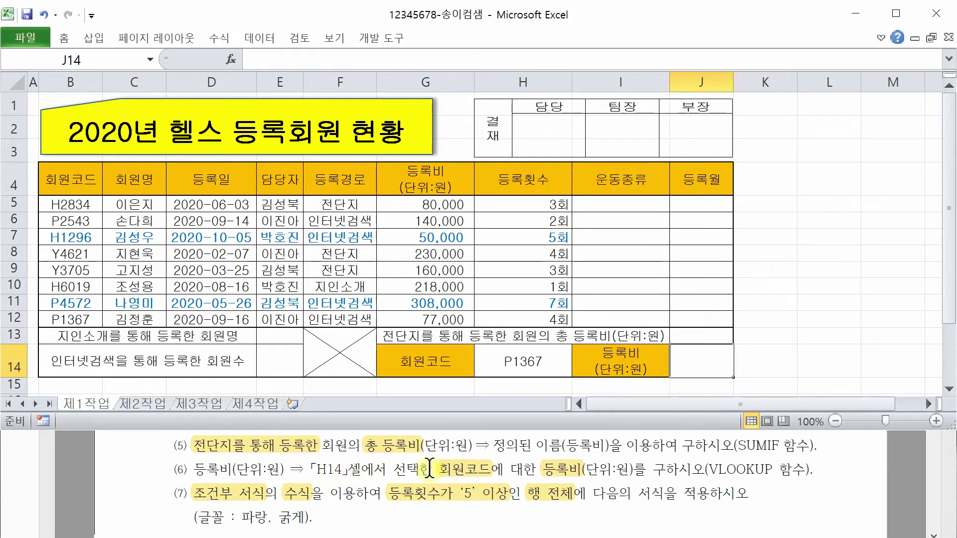
left_click_drag(511, 469, 524, 471)
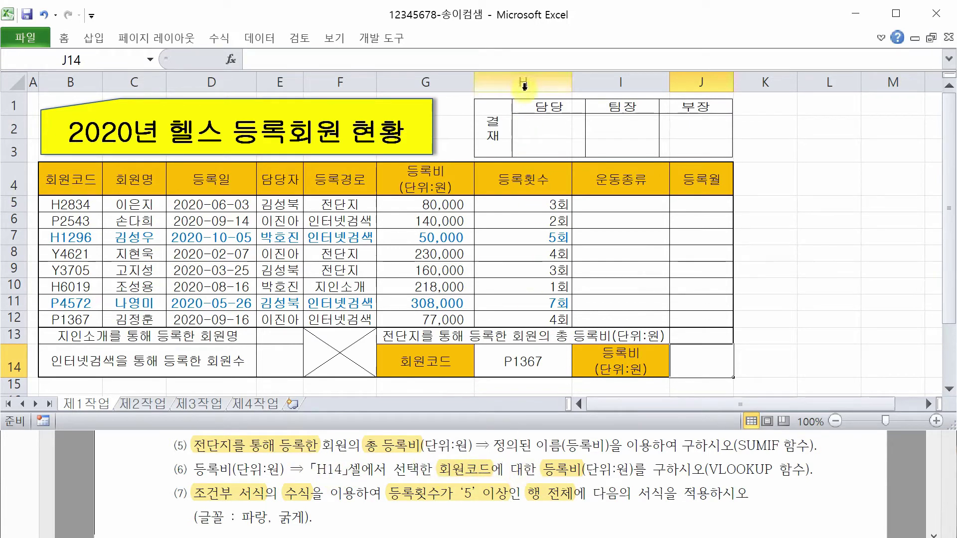
left_click(523, 355)
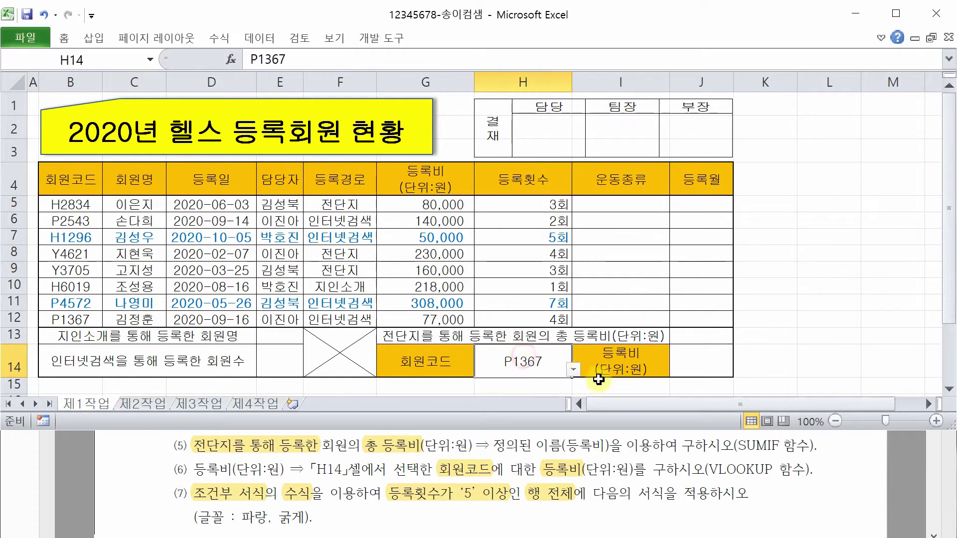
left_click(573, 369)
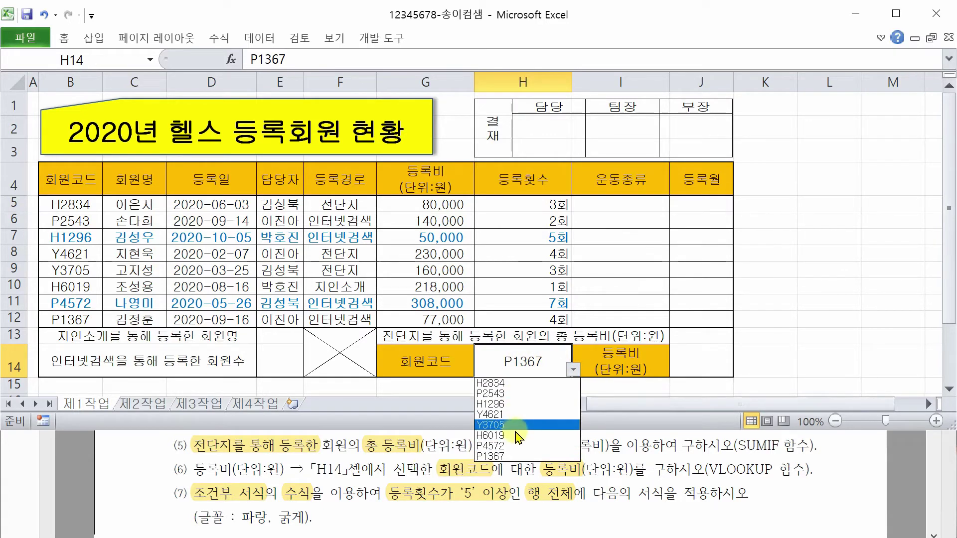
left_click(766, 342)
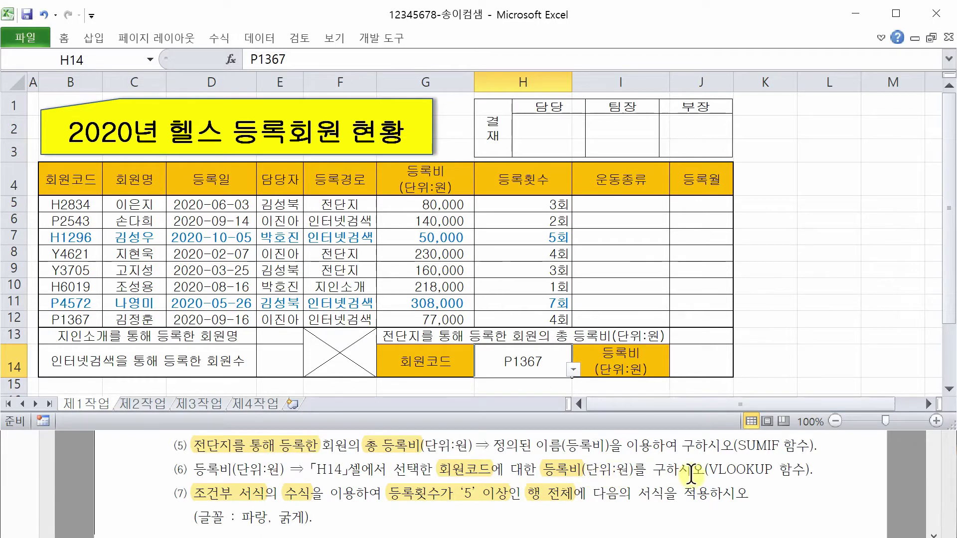
Choose the first member code for H14 and highlight that member's record across B5:G5.
left_click(574, 368)
left_click(553, 384)
left_click(70, 204)
left_click_drag(70, 205, 432, 205)
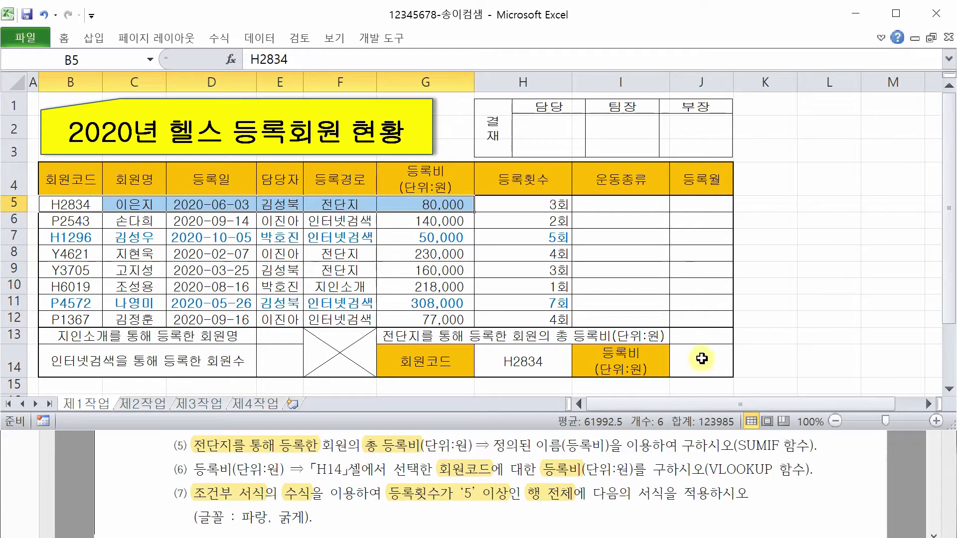
Choose the second member code for H14 and highlight that member's record across B6:G6.
left_click(543, 360)
left_click(574, 369)
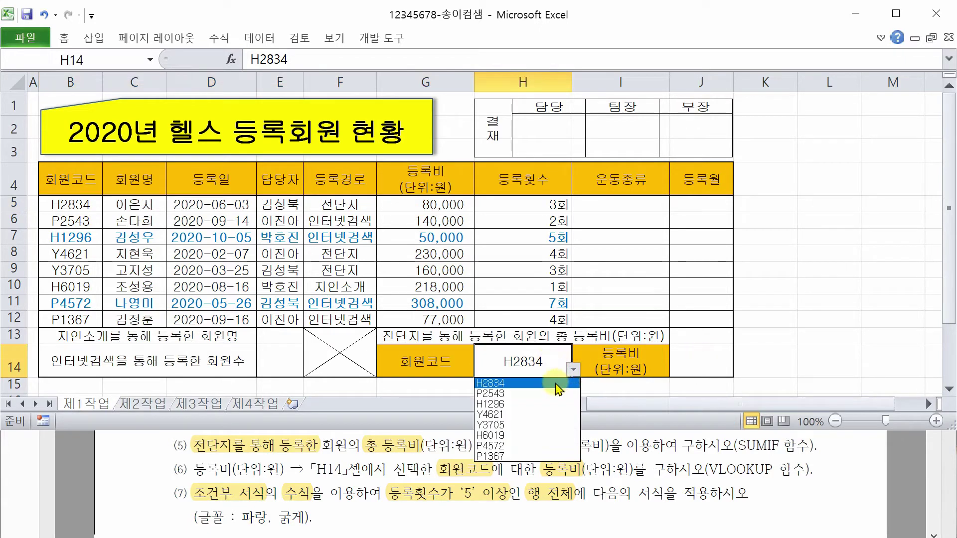
left_click(535, 394)
left_click_drag(64, 219, 436, 223)
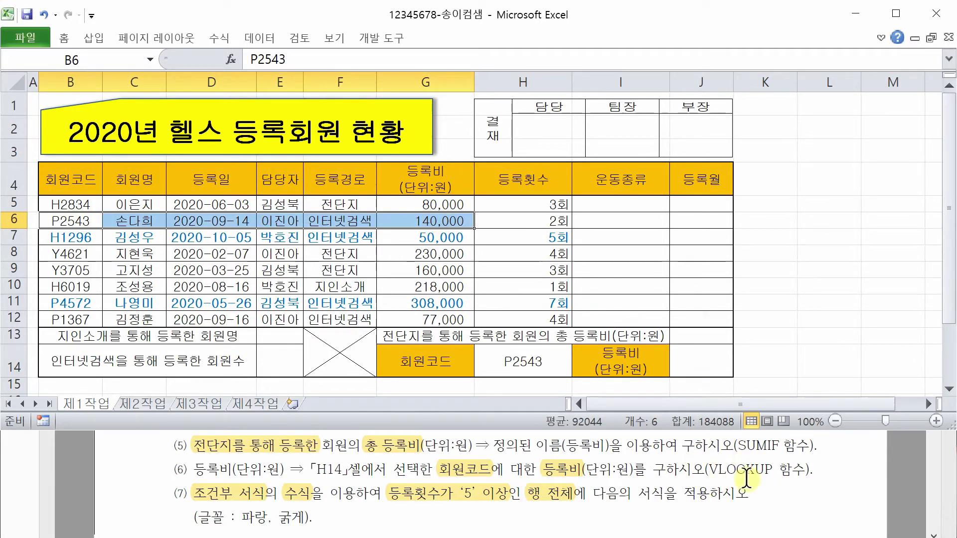
Enter =VLOOKUP(H14,B5:G12,6,FALSE) in J14 to return the registration fee for the selected member code.
left_click(713, 366)
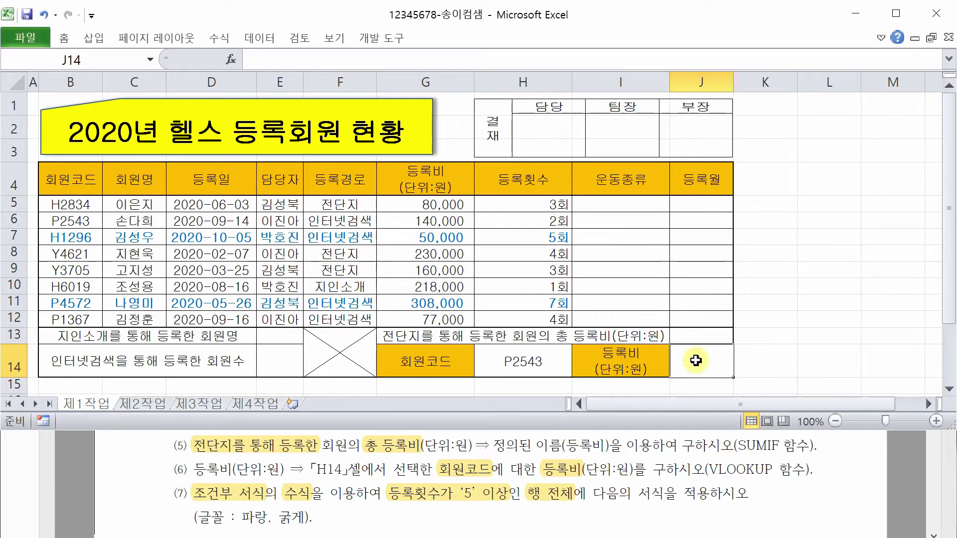
type("=V")
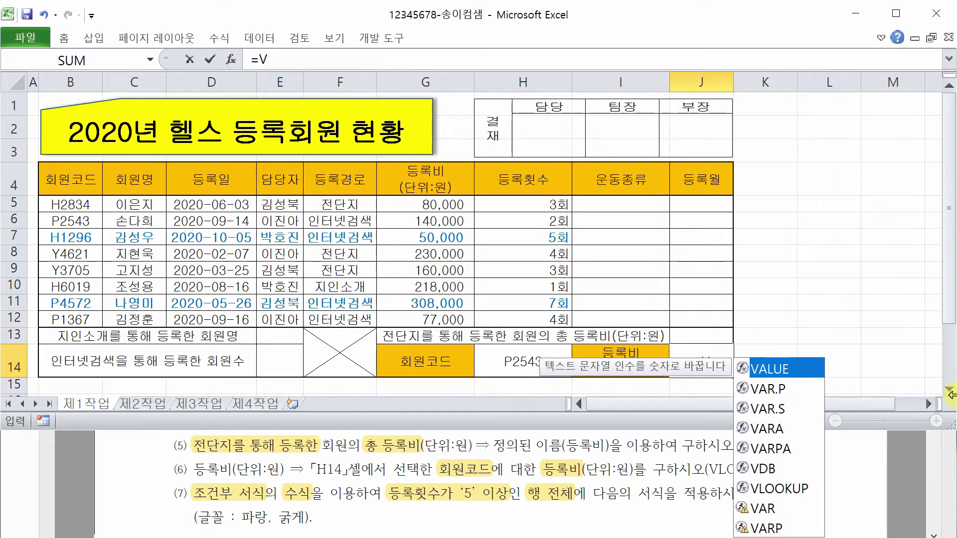
type("L")
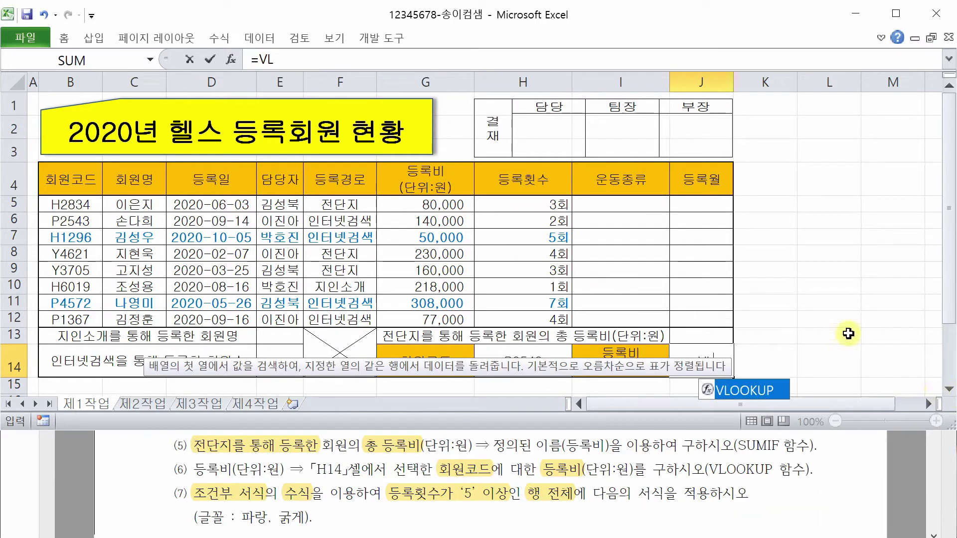
double_click(775, 391)
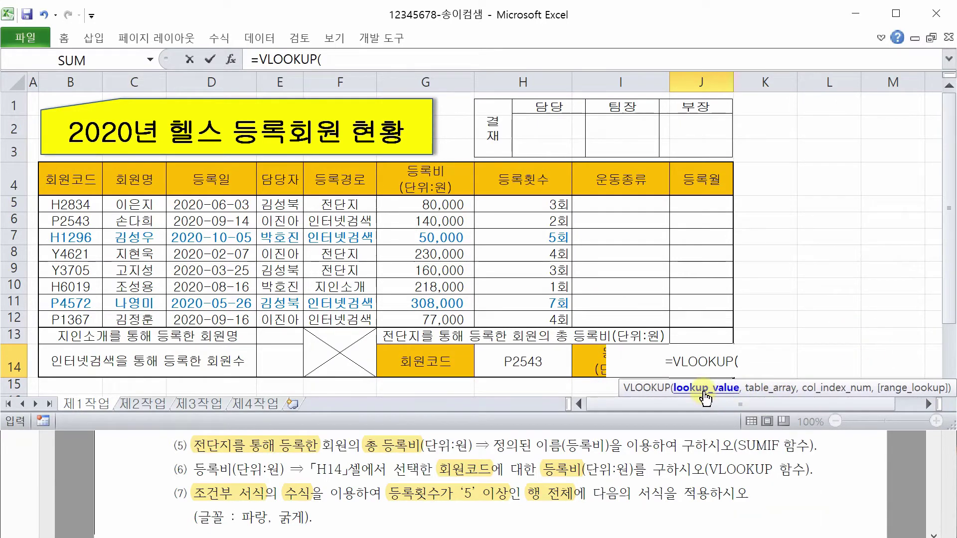
left_click(518, 365)
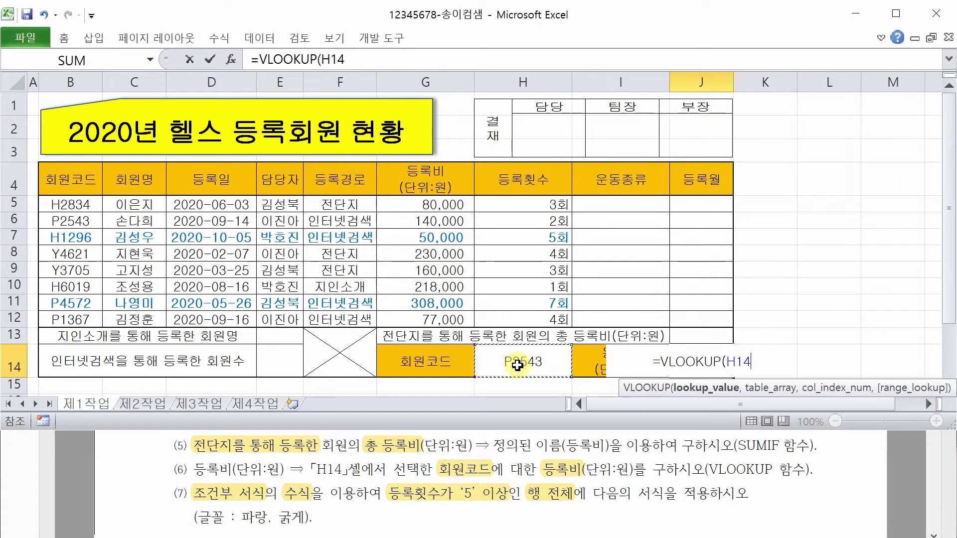
type(",")
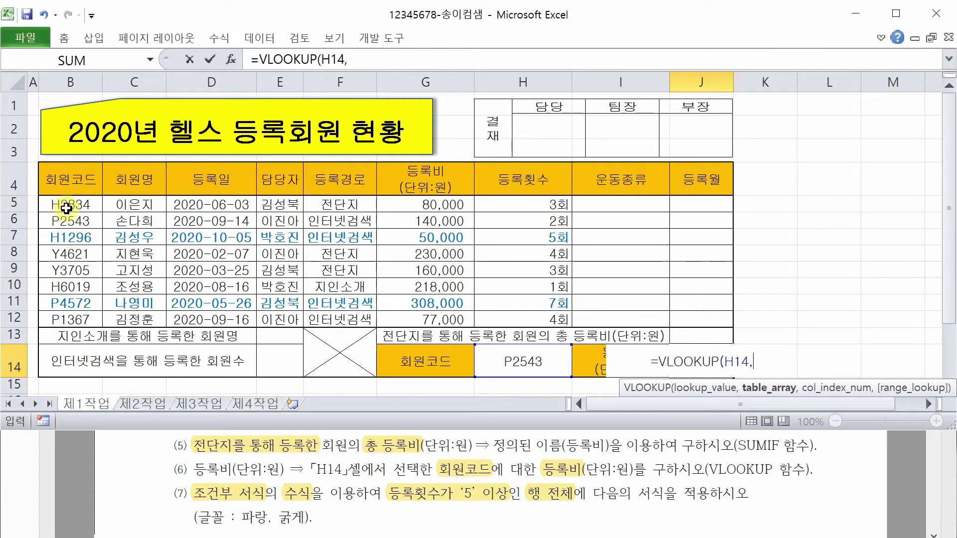
left_click_drag(67, 208, 450, 317)
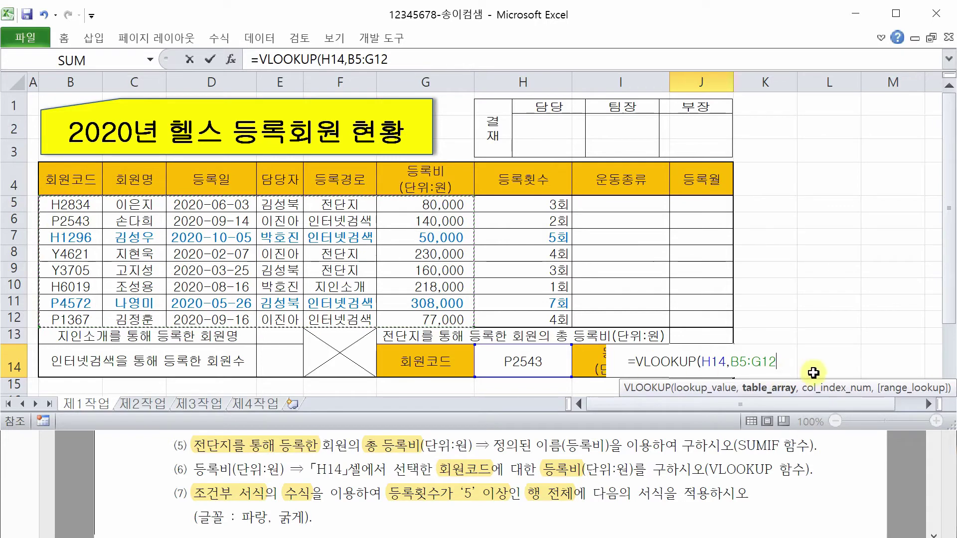
type(",")
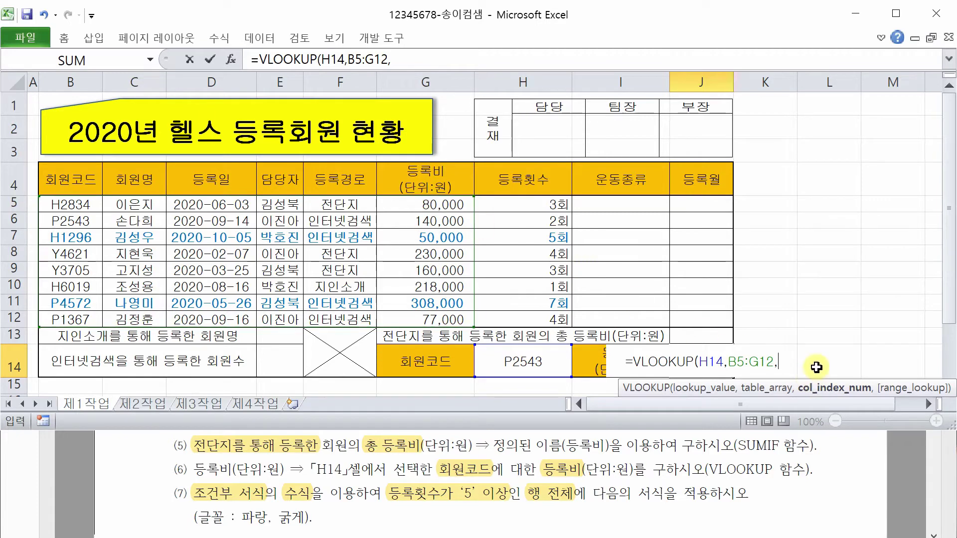
type("6")
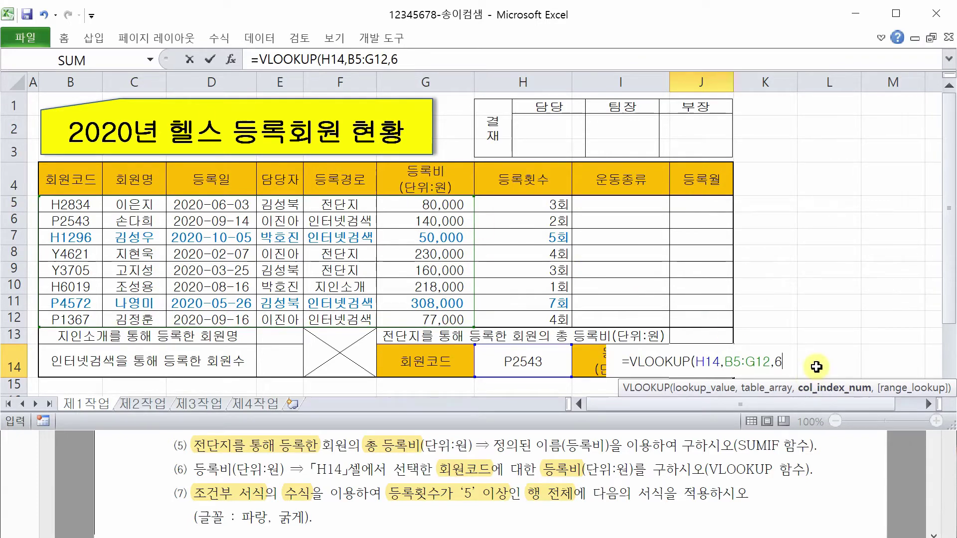
type(",")
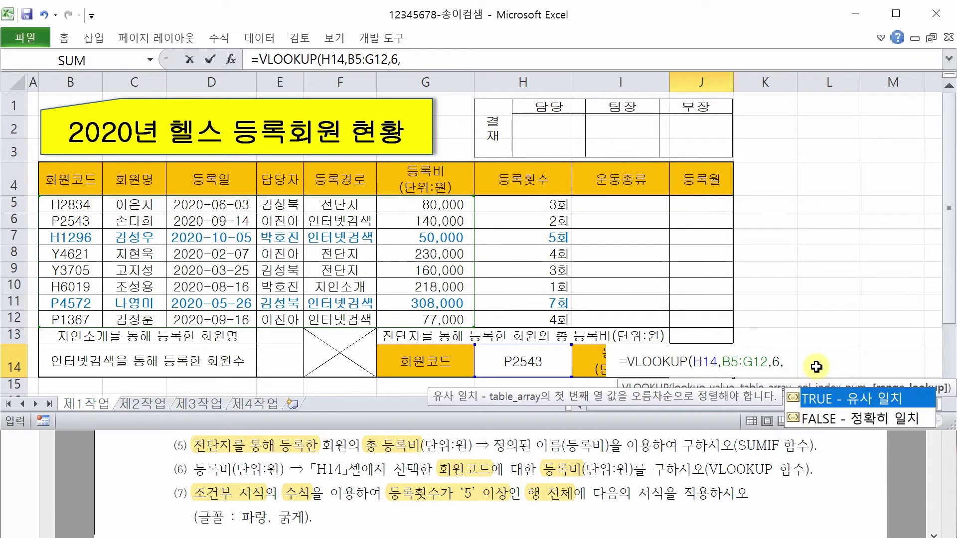
double_click(867, 420)
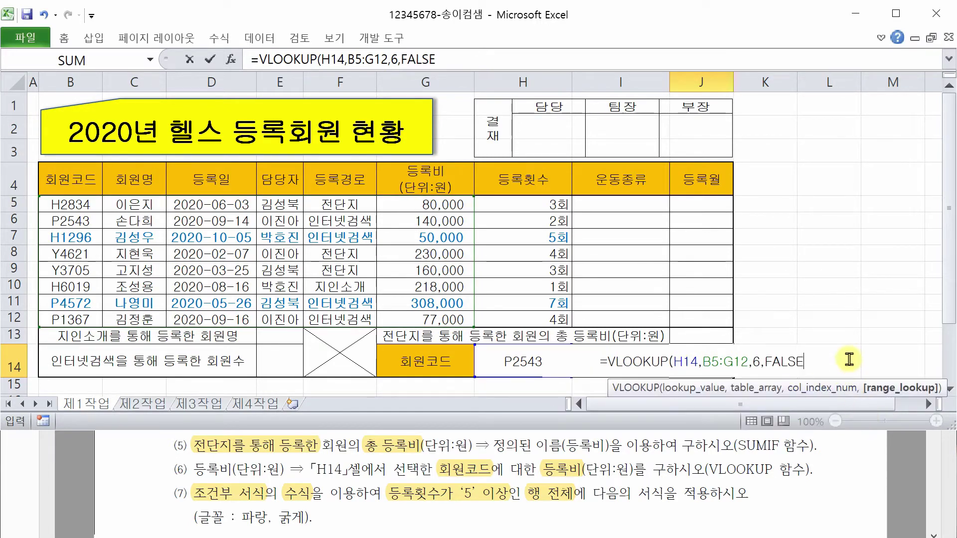
key("Return")
left_click(849, 359)
Test the fee lookup by setting H14 to the last member code in the list and highlighting the lookup table B5:G12.
left_click(548, 366)
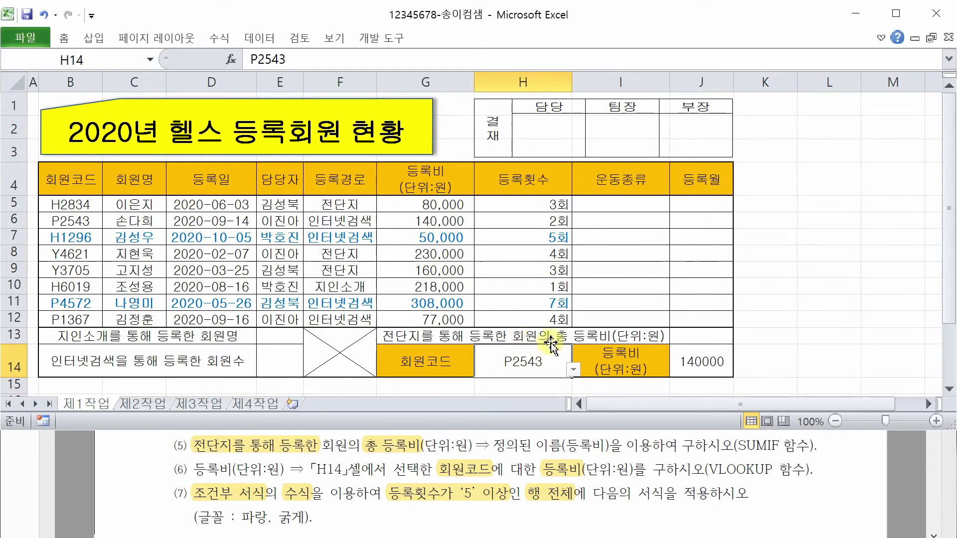
left_click_drag(65, 201, 439, 316)
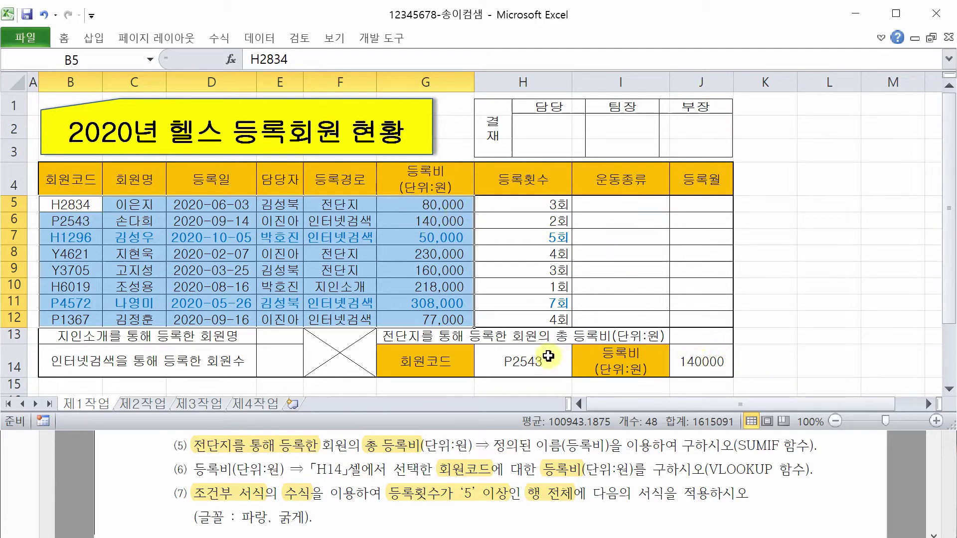
left_click(553, 359)
left_click(574, 370)
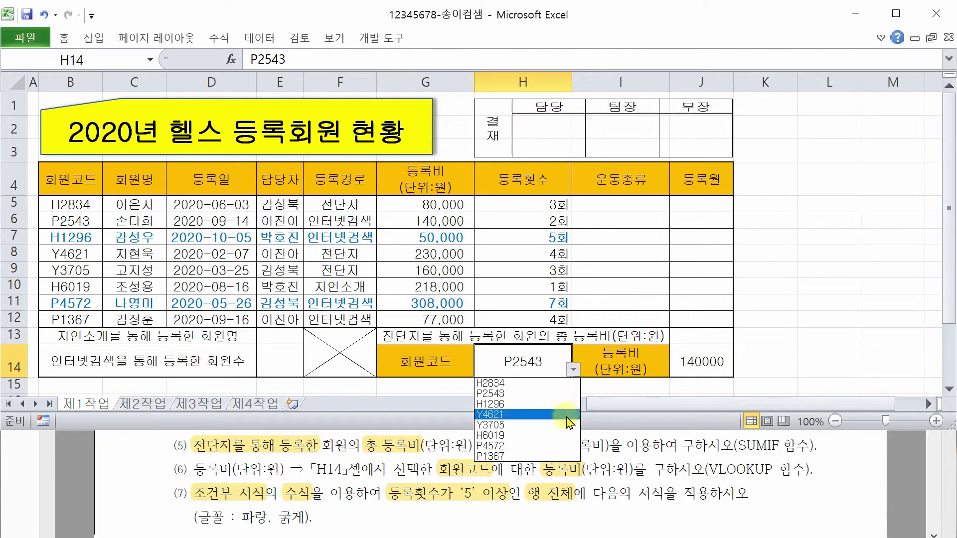
left_click(510, 457)
left_click_drag(80, 204, 445, 316)
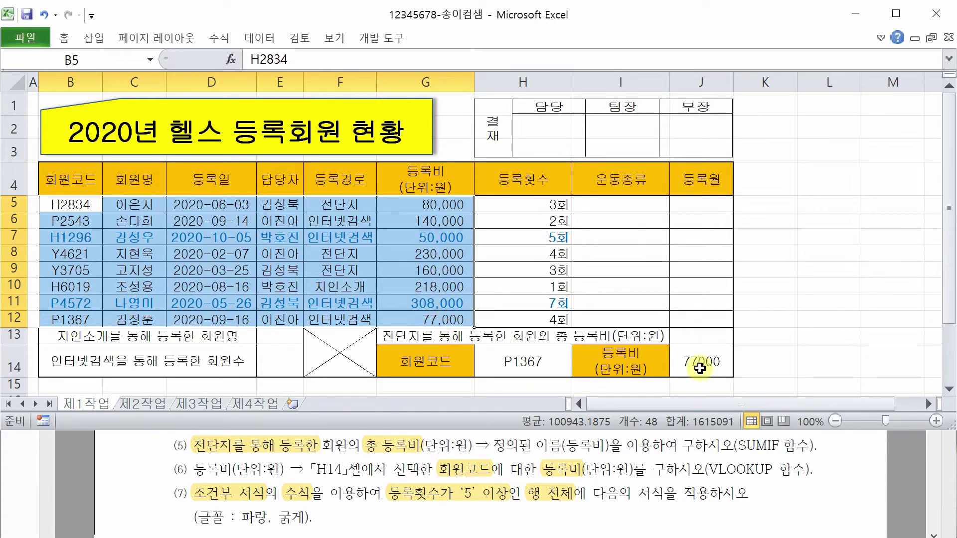
left_click(781, 348)
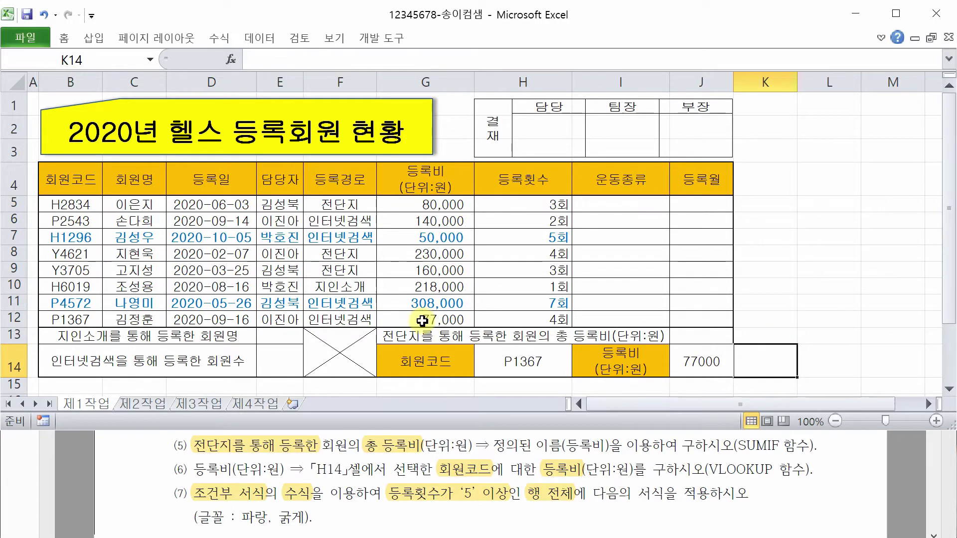
Apply the comma number style to the fee in J14.
left_click(700, 361)
left_click(64, 38)
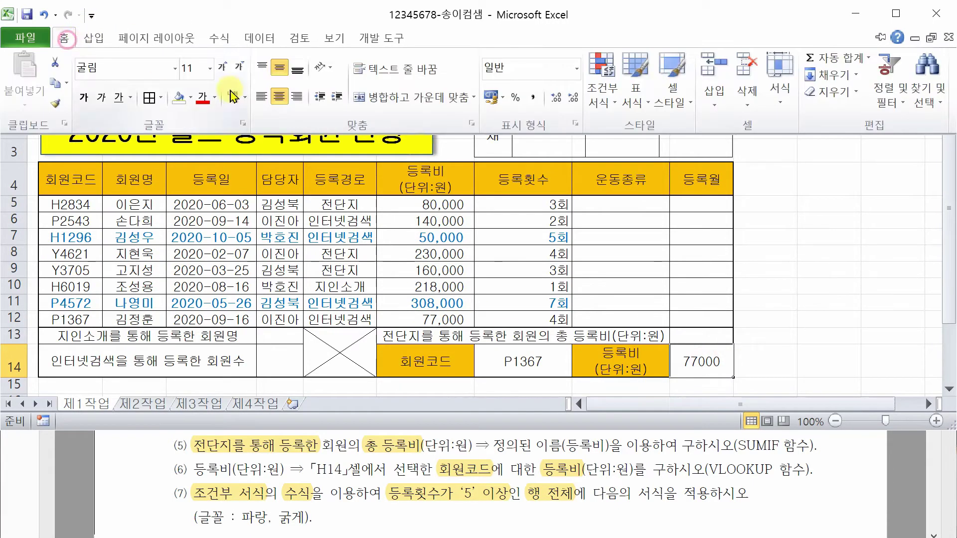
left_click(535, 100)
left_click(807, 361)
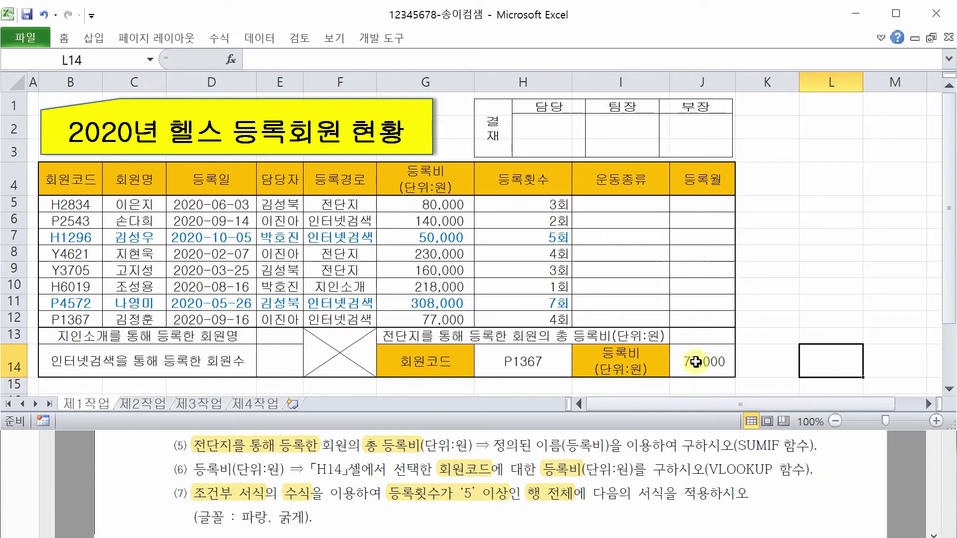
Consult the function questions in the exam PDF and return to the Excel worksheet.
left_click(643, 518)
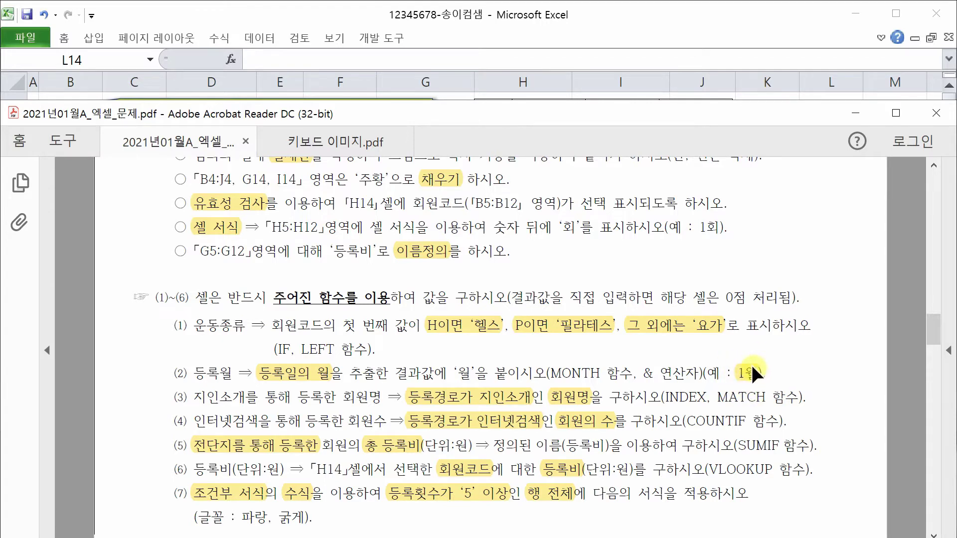
left_click(712, 33)
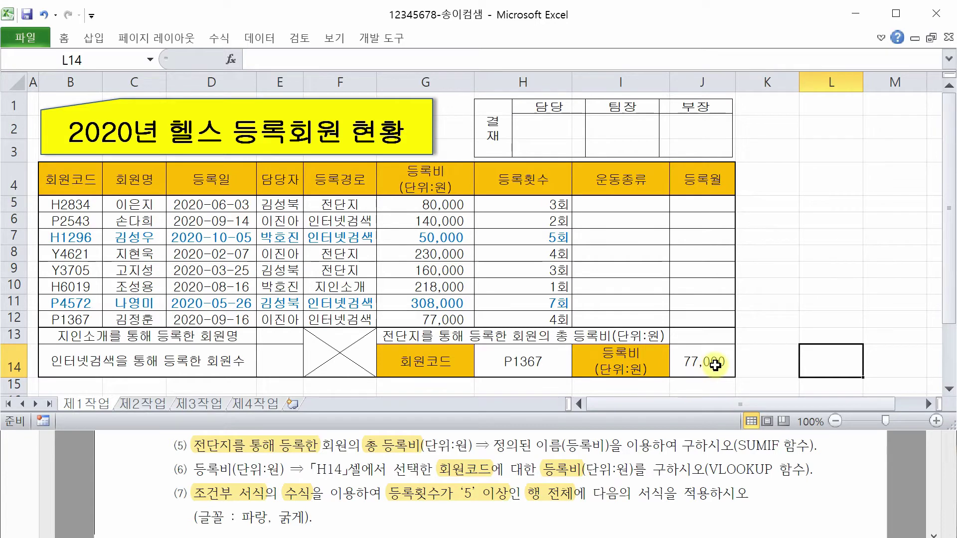
left_click(765, 366)
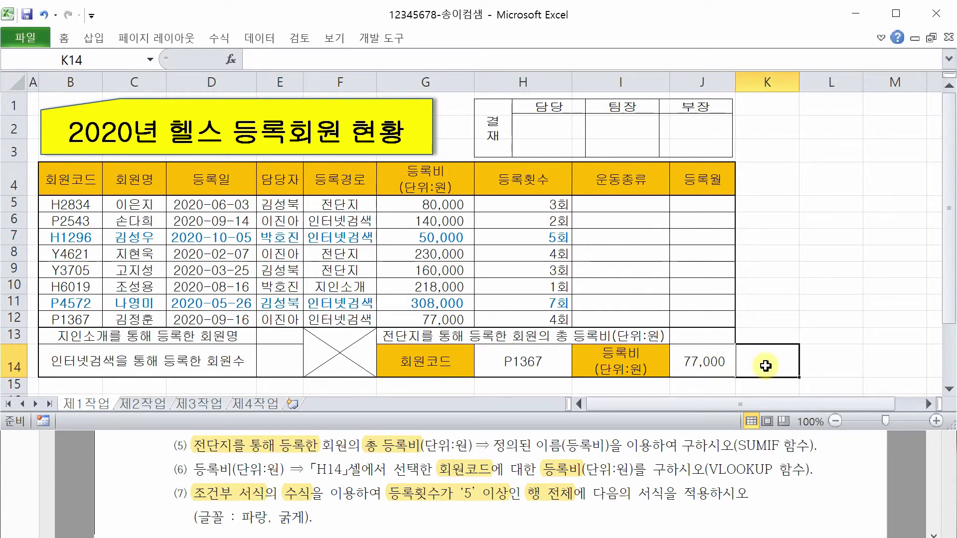
left_click(860, 348)
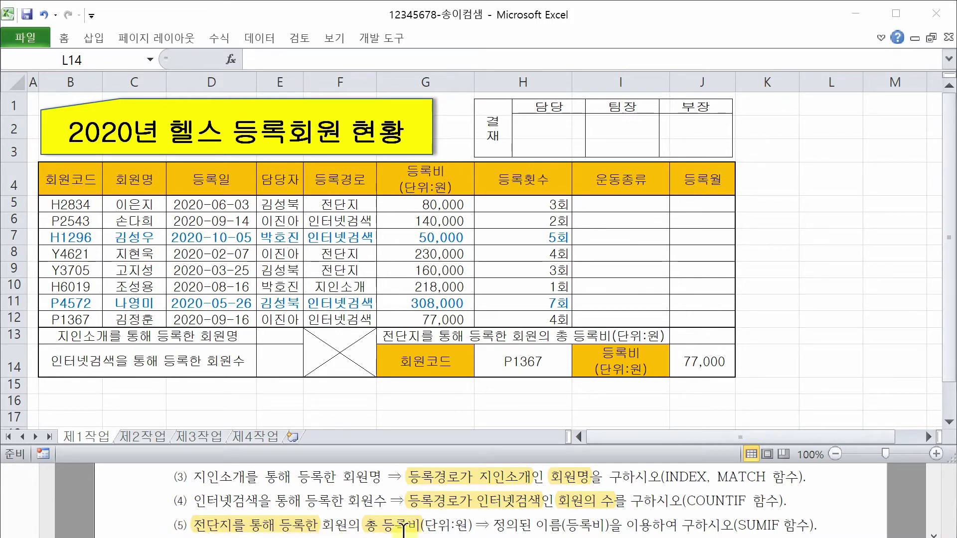
Examine the data for the J13 total by highlighting the 전단지 entries in F5, F8:F9 and their fees in G5, G8:G9.
left_click(698, 338)
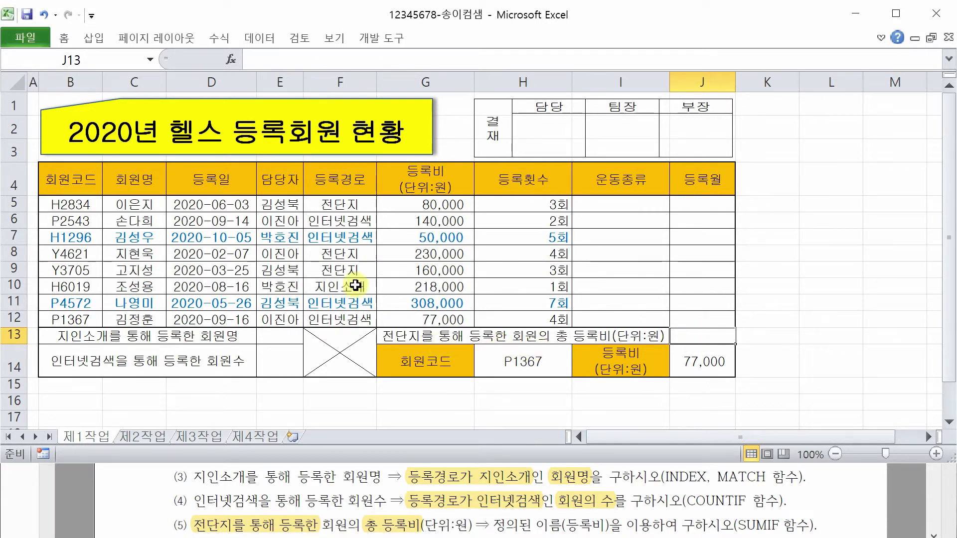
left_click(341, 202)
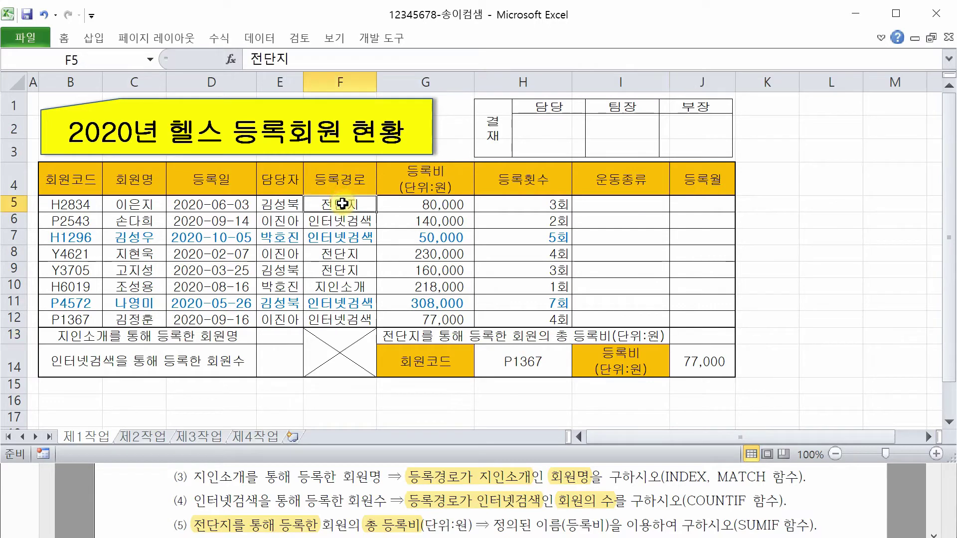
left_click_drag(344, 252, 356, 278, "ctrl")
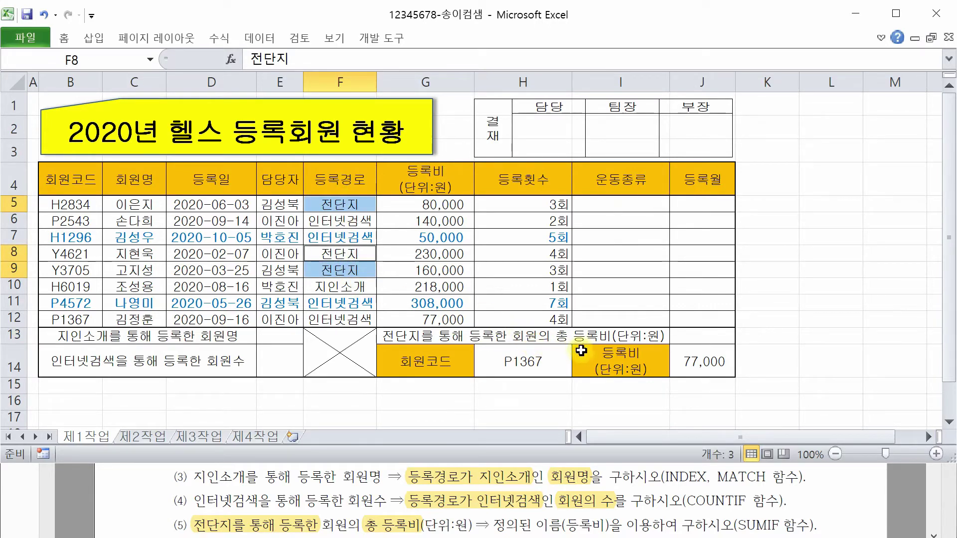
left_click(441, 207, "ctrl")
left_click_drag(425, 252, 433, 272)
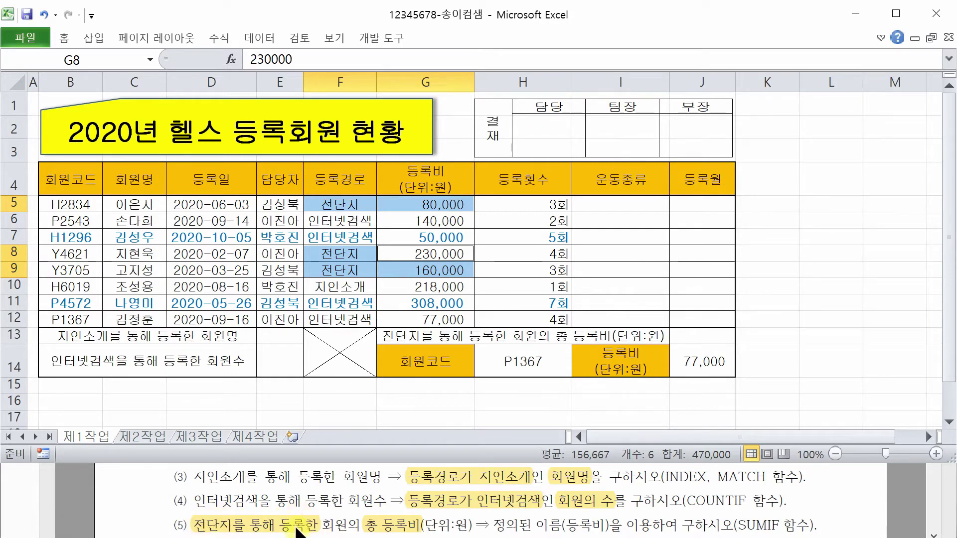
left_click(777, 272)
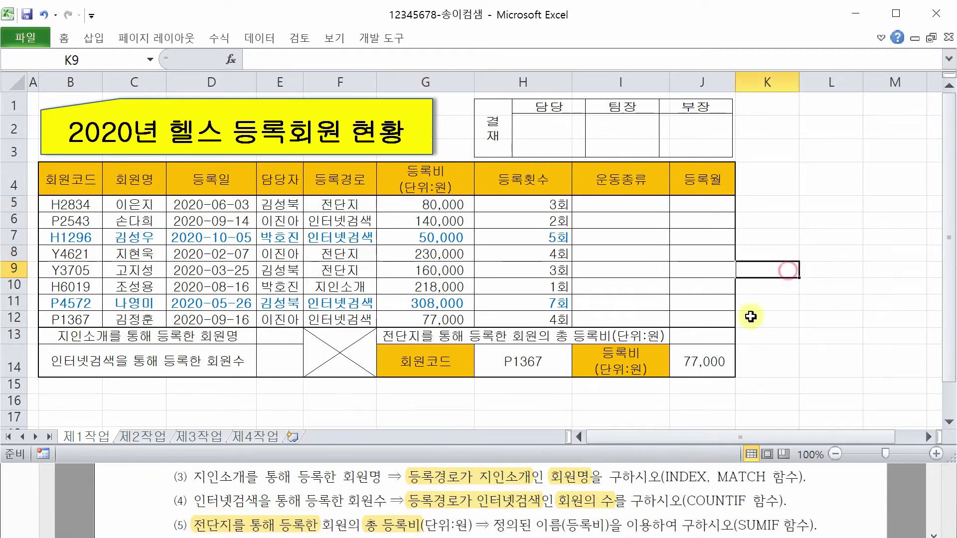
Enter =SUMIF(F5:F12,"전단지",등록비) in J13 to total the registration fees of members who joined through flyers.
left_click(713, 336)
type("=")
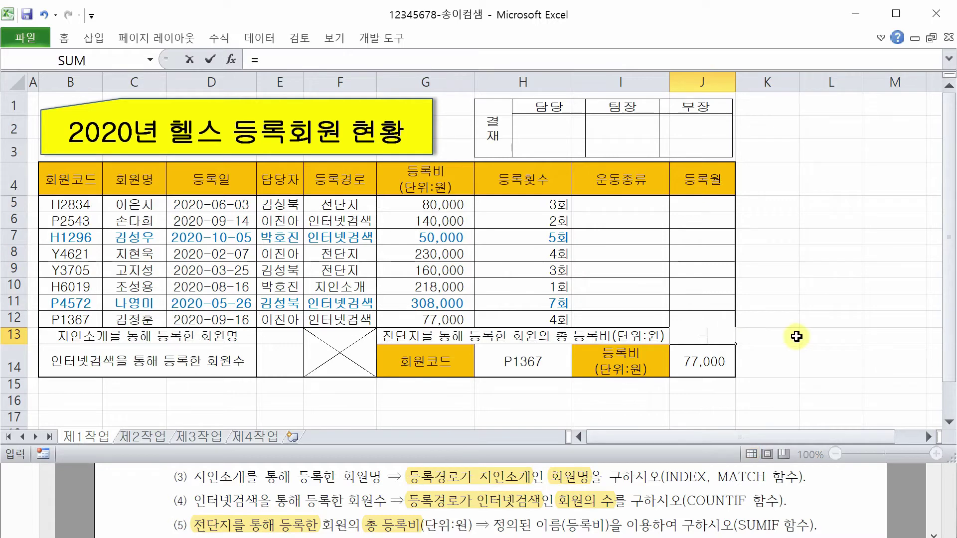
type("SUMI")
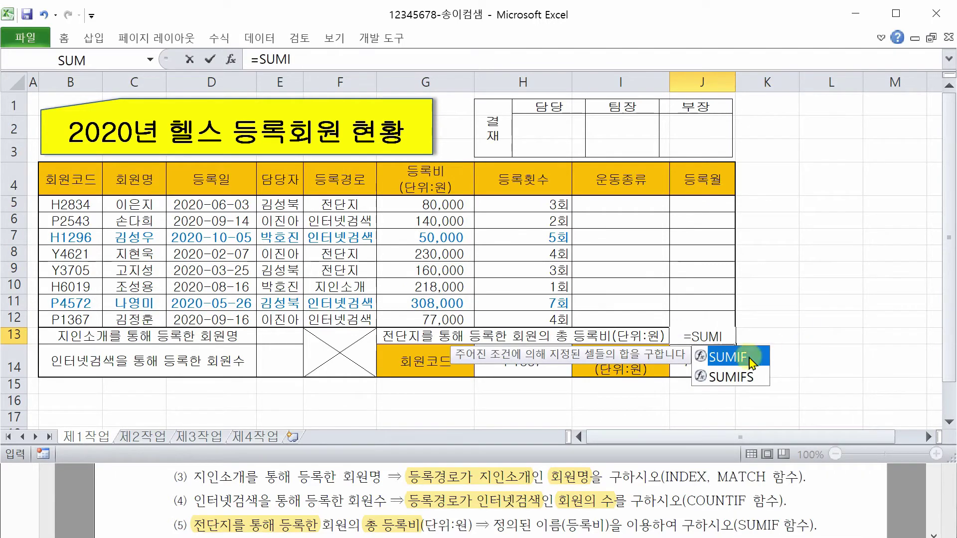
double_click(789, 356)
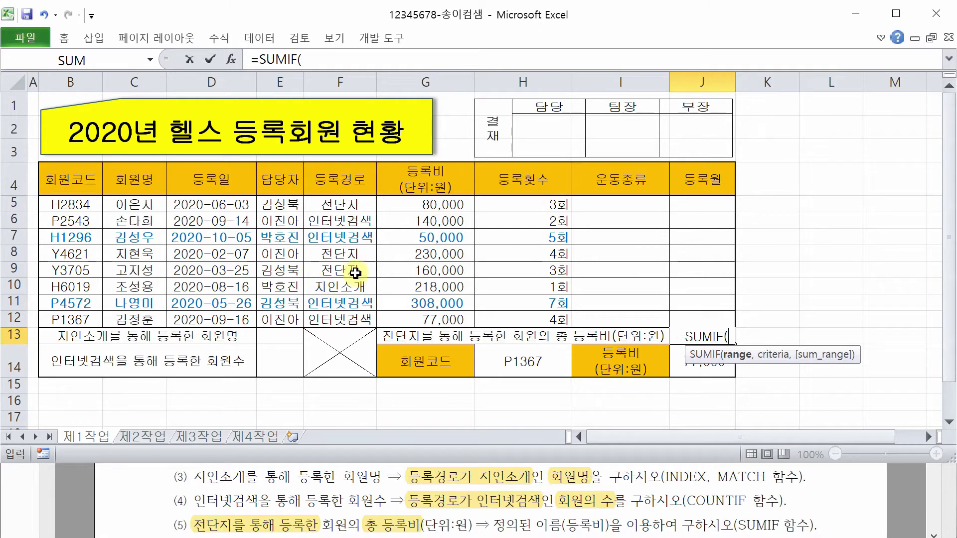
left_click_drag(340, 205, 369, 320)
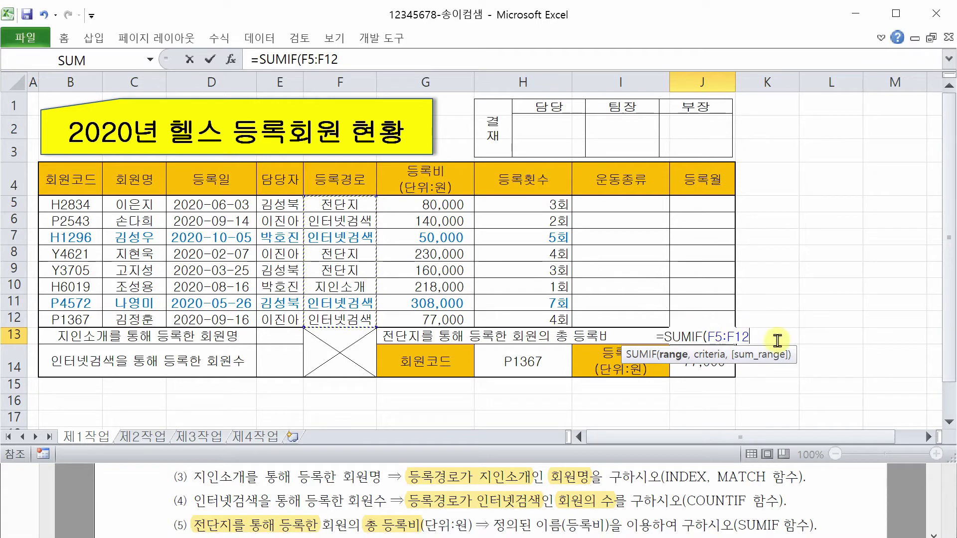
type(",")
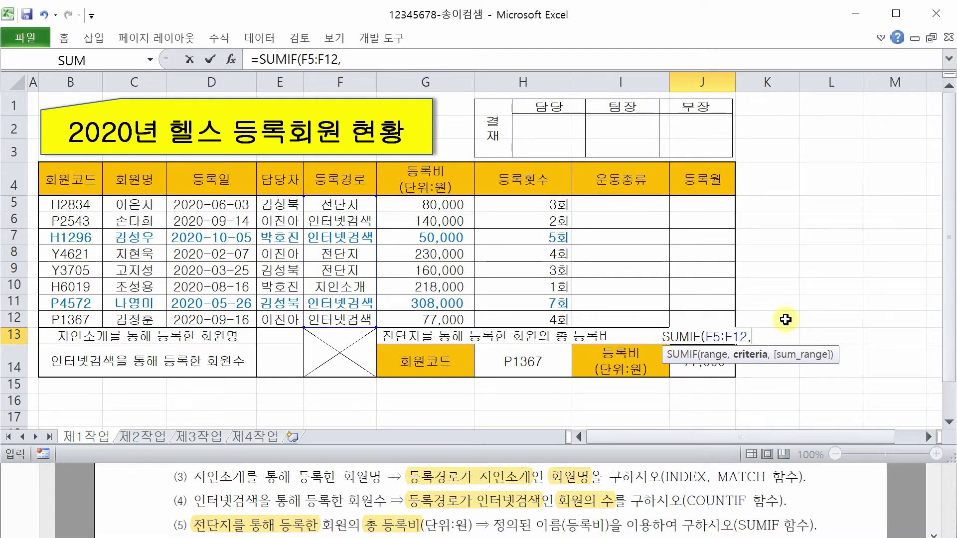
type("\"")
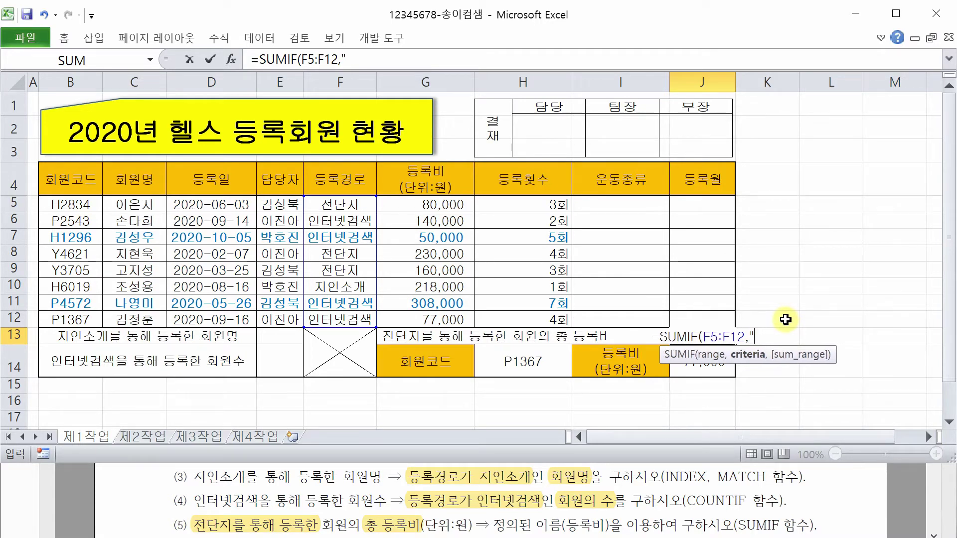
type("ㅈㅓㄴ다ㄴㅈㅣ\",")
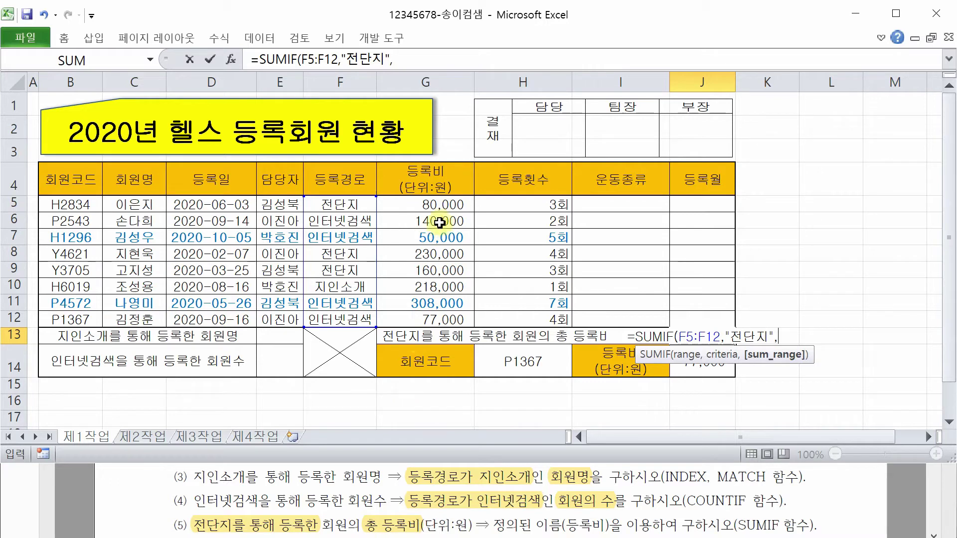
left_click_drag(423, 205, 424, 320)
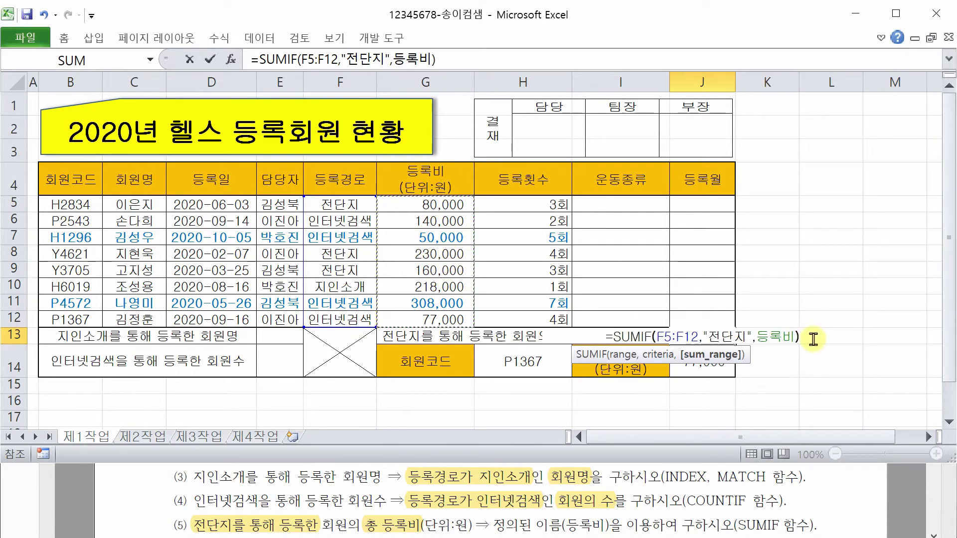
type(")")
key("Return")
Check the flyer total by highlighting the 전단지 entries and their fees in F5:G5 and F8:G9.
left_click(813, 339)
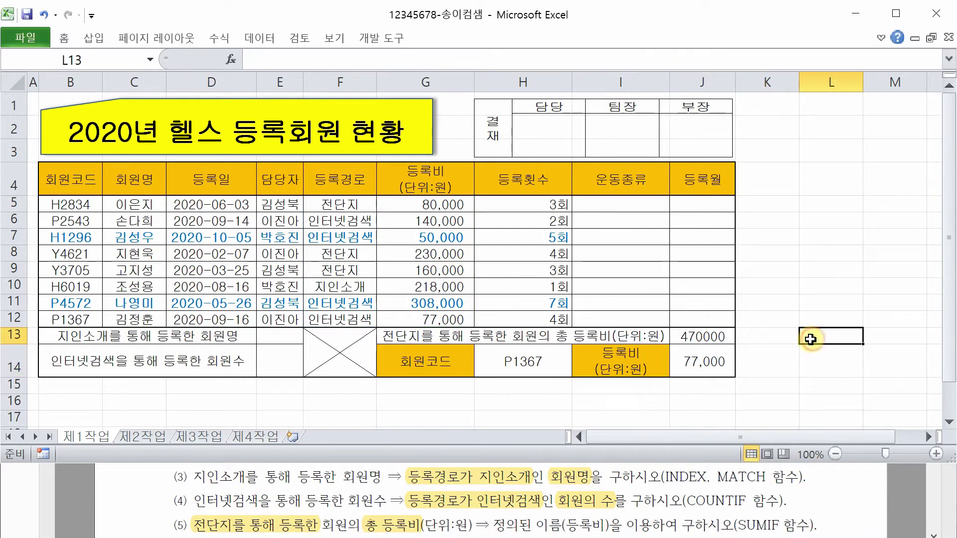
left_click_drag(344, 204, 427, 207)
left_click_drag(359, 259, 424, 266)
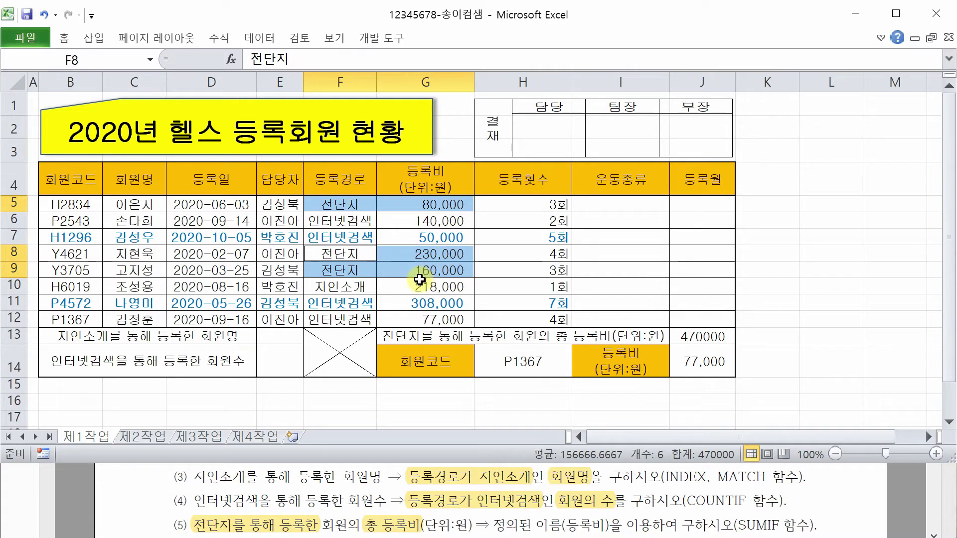
Apply the comma number style to the flyer total in J13.
left_click(710, 336)
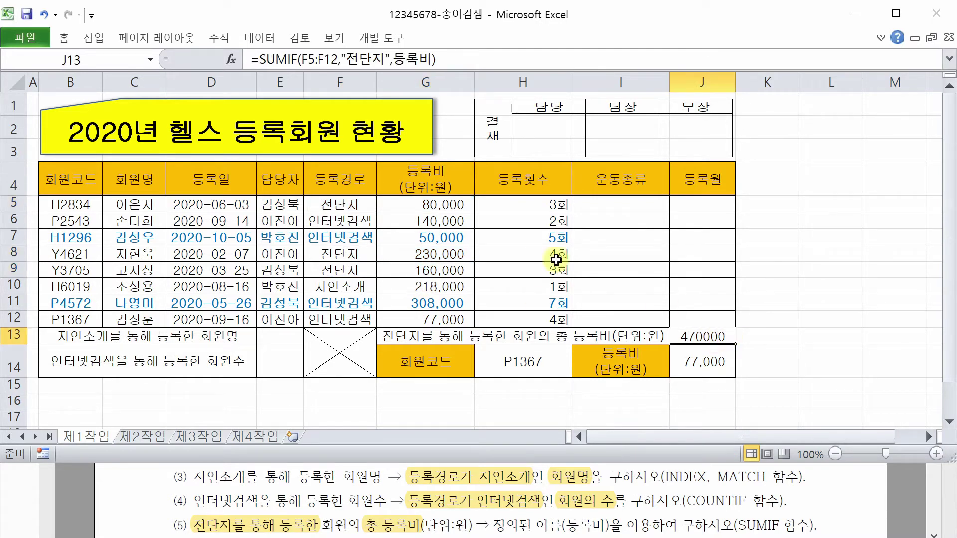
left_click(63, 37)
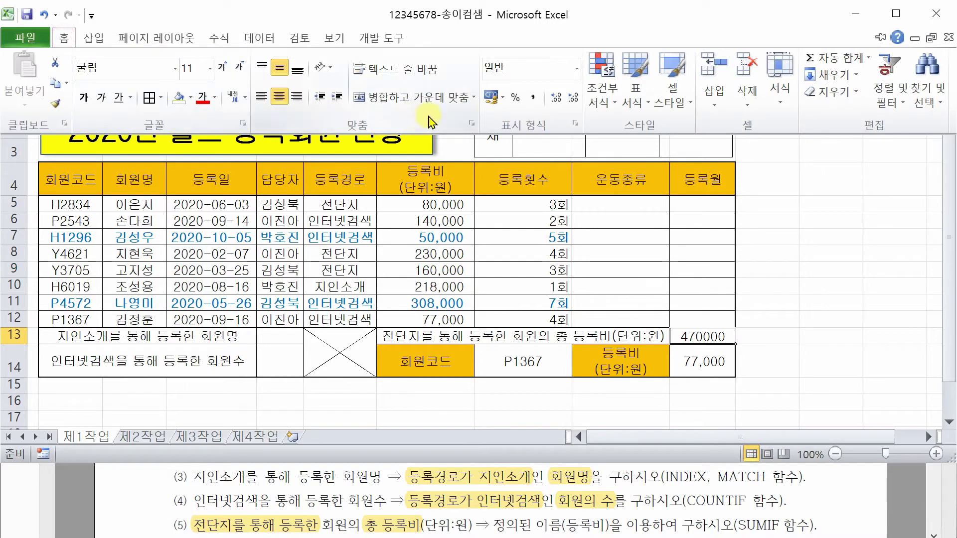
left_click(534, 100)
left_click(846, 283)
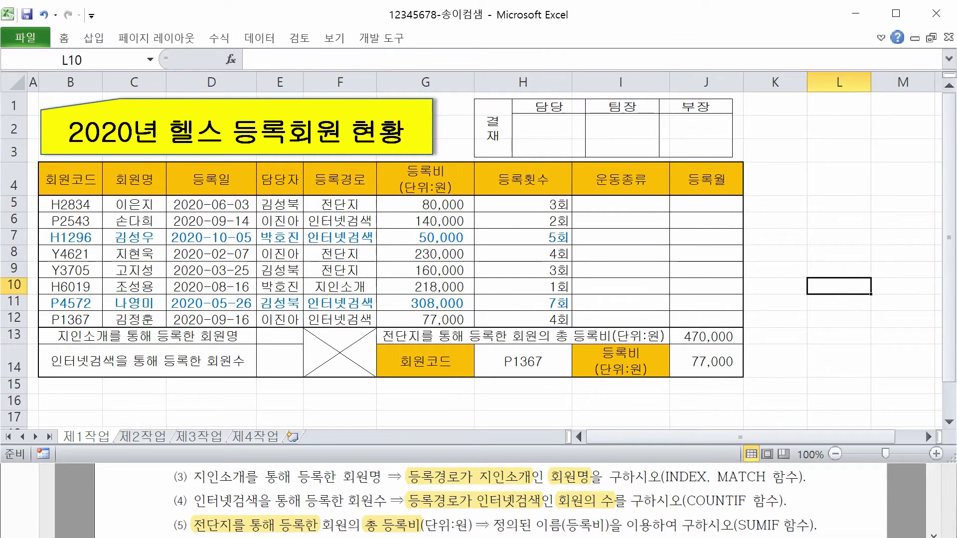
Consult the COUNTIF question in the exam PDF and highlight the 인터넷검색 entries in F6:F7 and F11:F12.
left_click(145, 499)
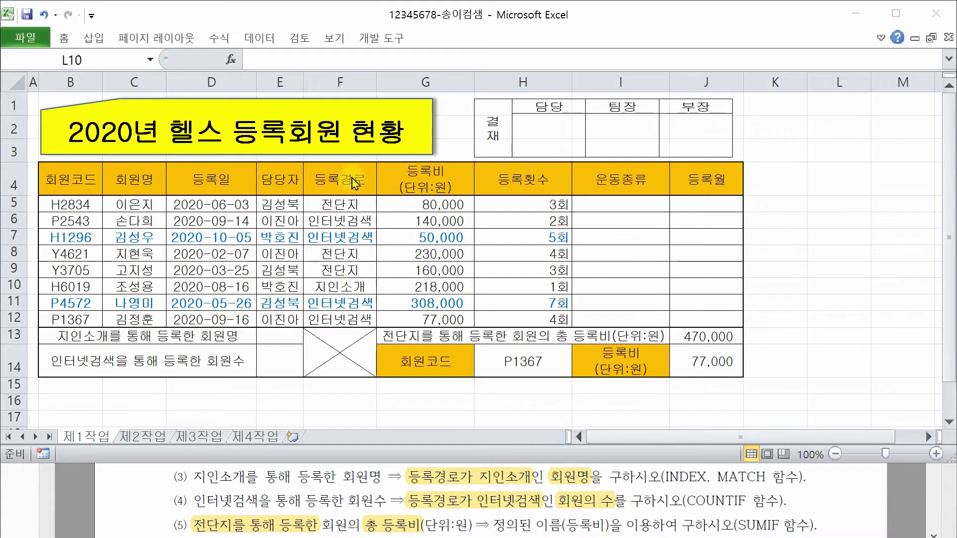
left_click(341, 294)
left_click_drag(340, 221, 342, 239)
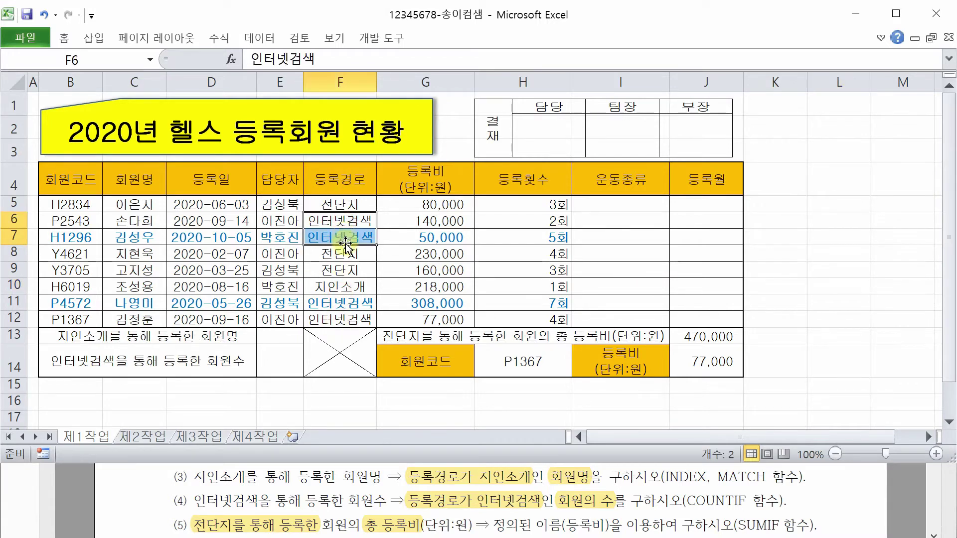
left_click_drag(356, 303, 357, 320)
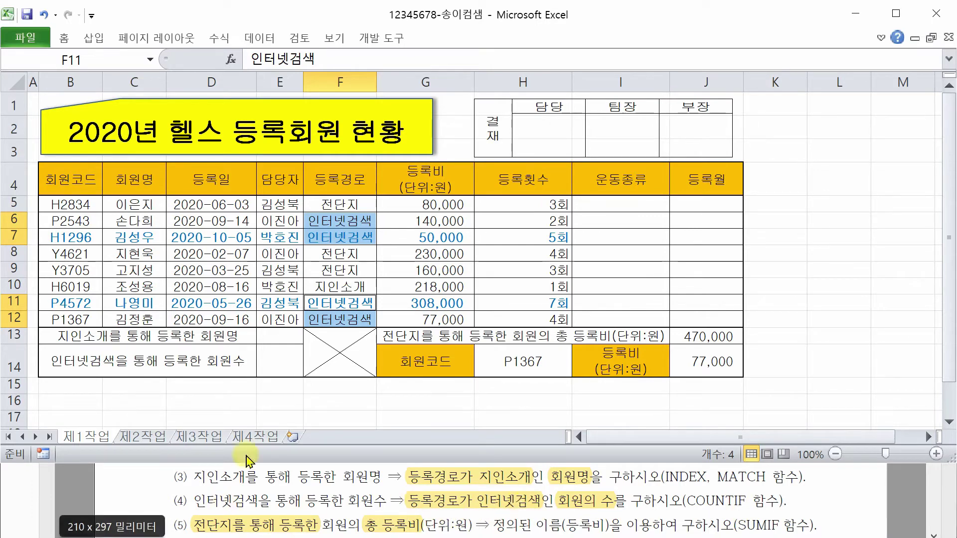
Enter =COUNTIF(F5:F12,"인터넷검색") in E14 to count the members who registered through internet search.
left_click(278, 383)
left_click(278, 362)
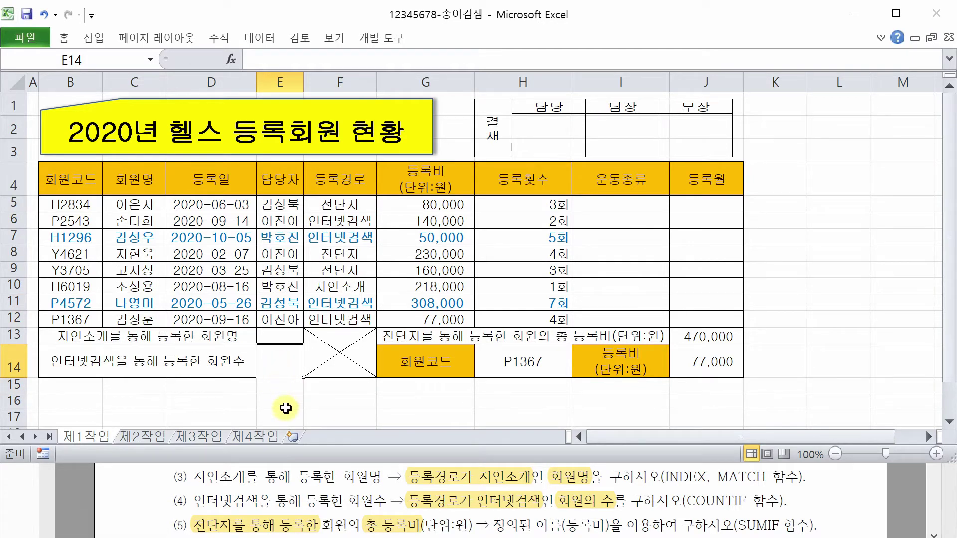
type("=COU")
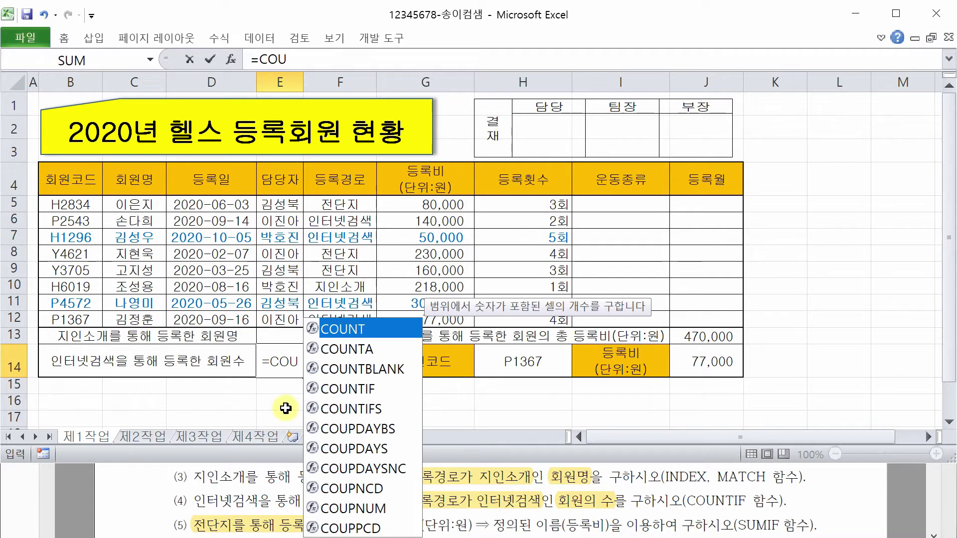
double_click(344, 389)
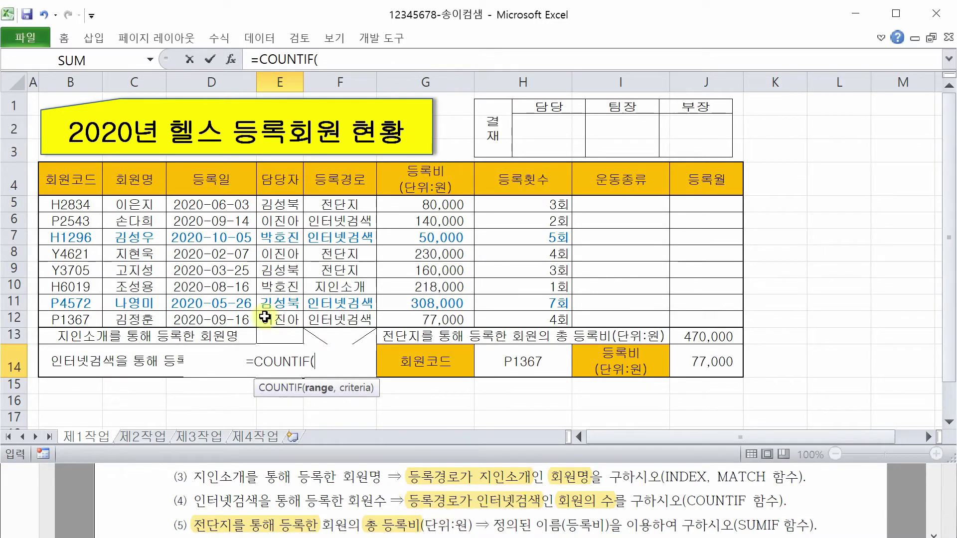
left_click_drag(337, 204, 348, 318)
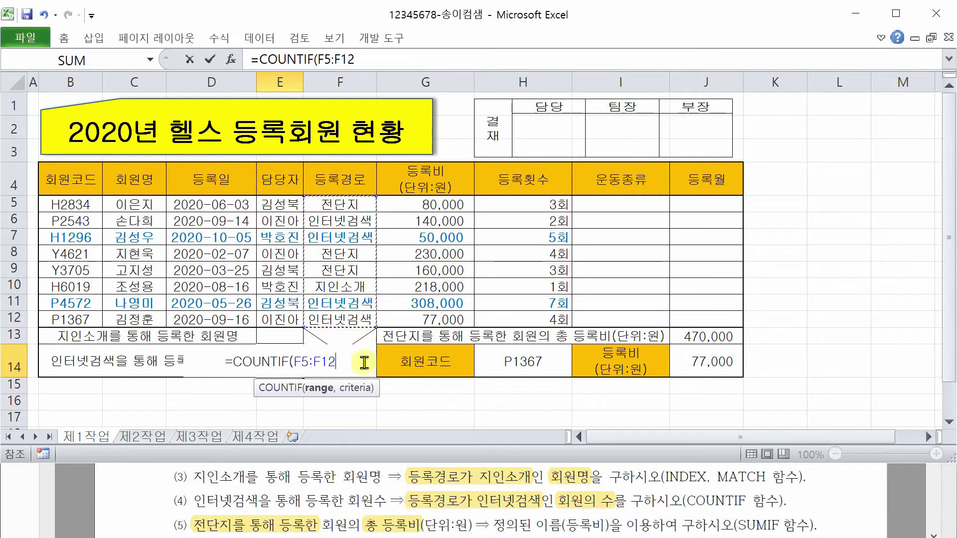
type(",")
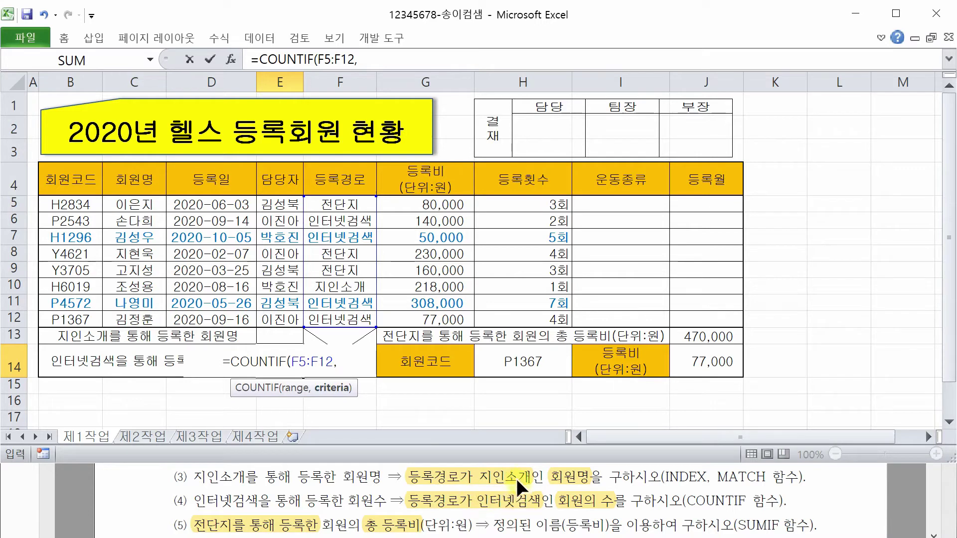
type("\"인터넷검색\"")
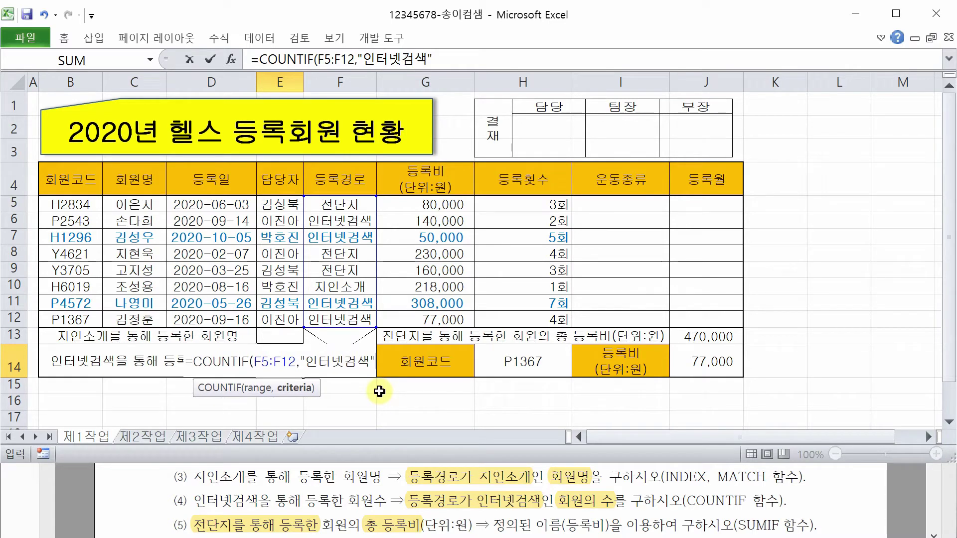
type(")")
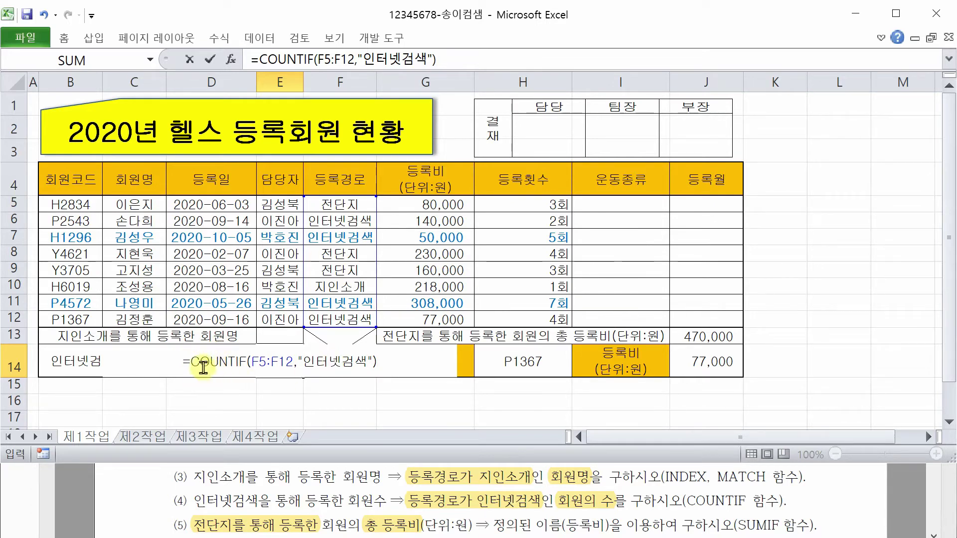
key("Return")
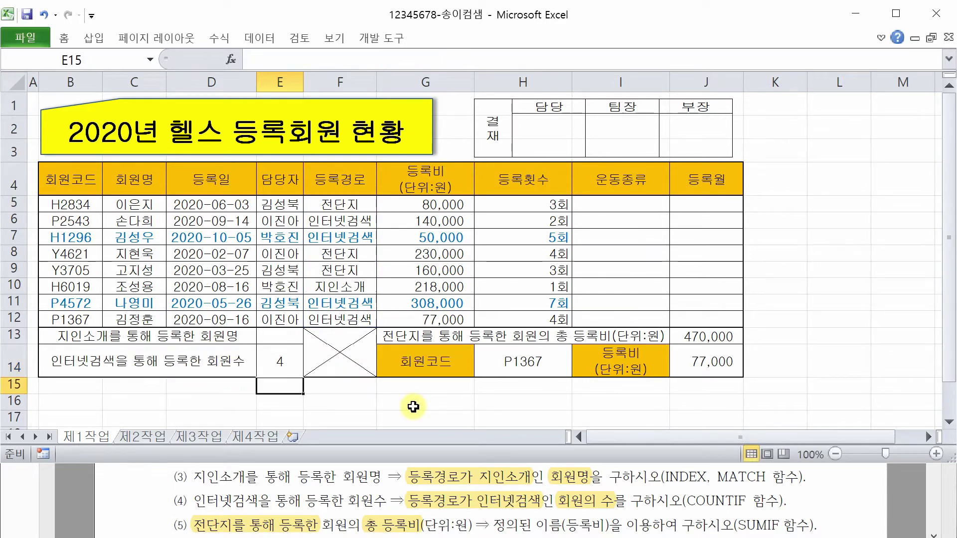
Check the E14 count by highlighting the 인터넷검색 entries in the 등록경로 column and reviewing the formula.
left_click_drag(351, 207, 355, 238)
left_click_drag(359, 302, 358, 320, "ctrl")
left_click(285, 370)
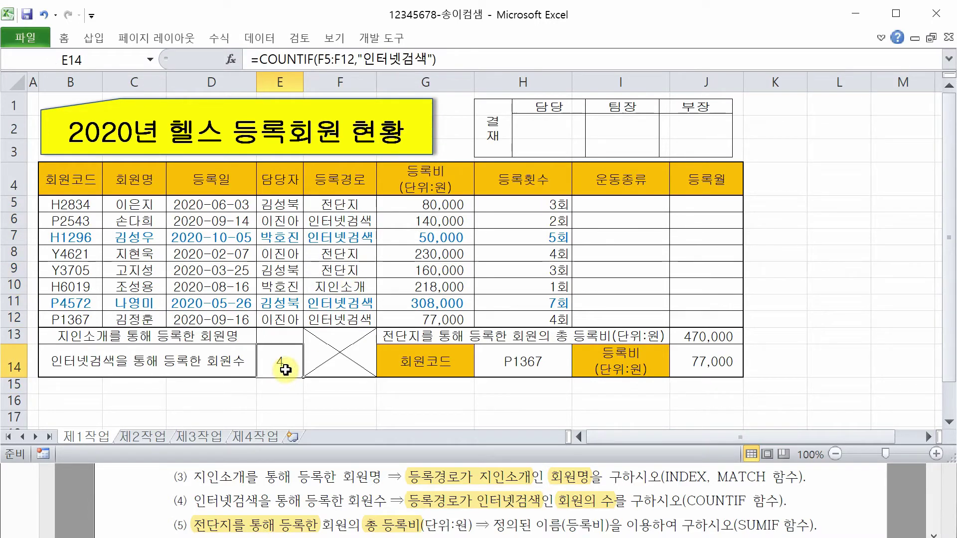
left_click(294, 387)
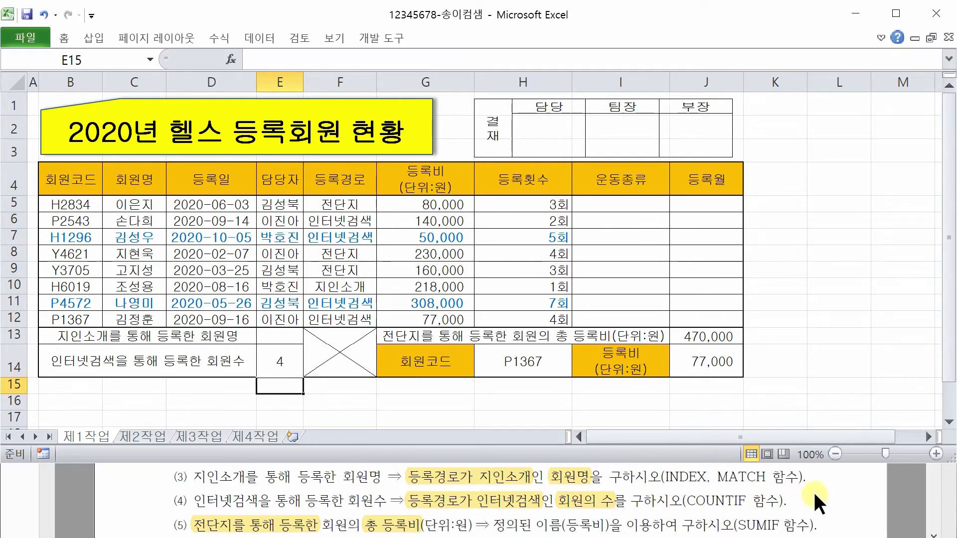
Examine the data for the INDEX and MATCH question: the 등록경로 range F5:F12, the 지인소개 entry in F10 and the member name in C10.
left_click(332, 401)
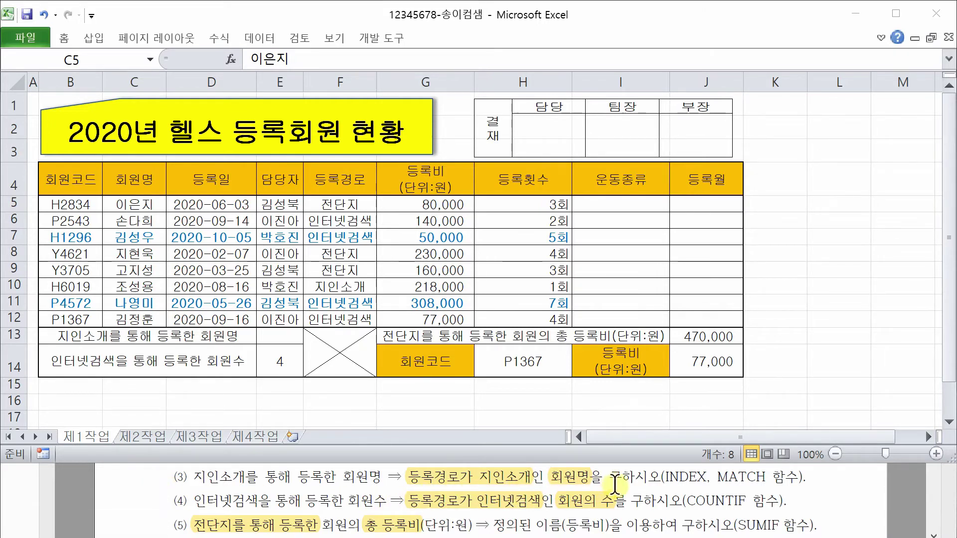
left_click_drag(347, 202, 348, 319)
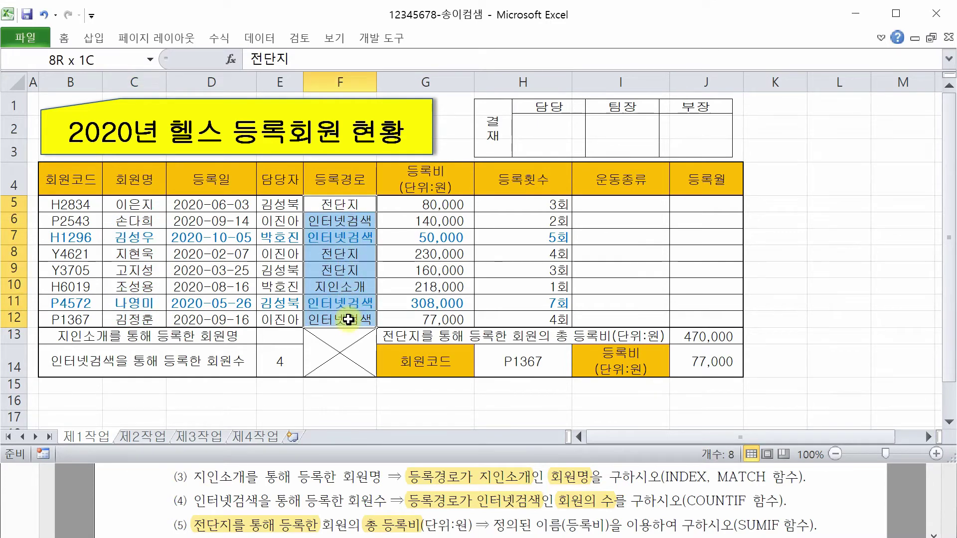
left_click(358, 287)
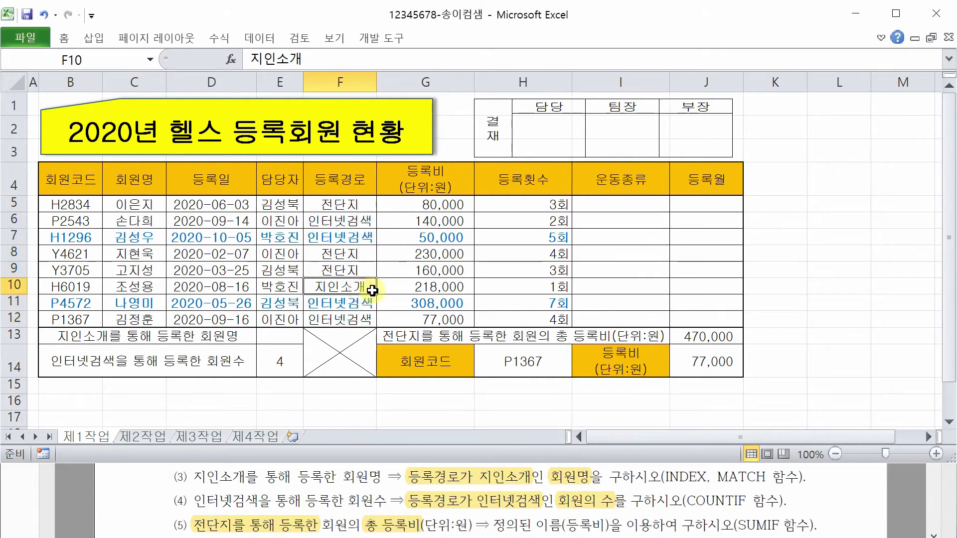
left_click_drag(357, 287, 134, 287)
left_click(136, 288)
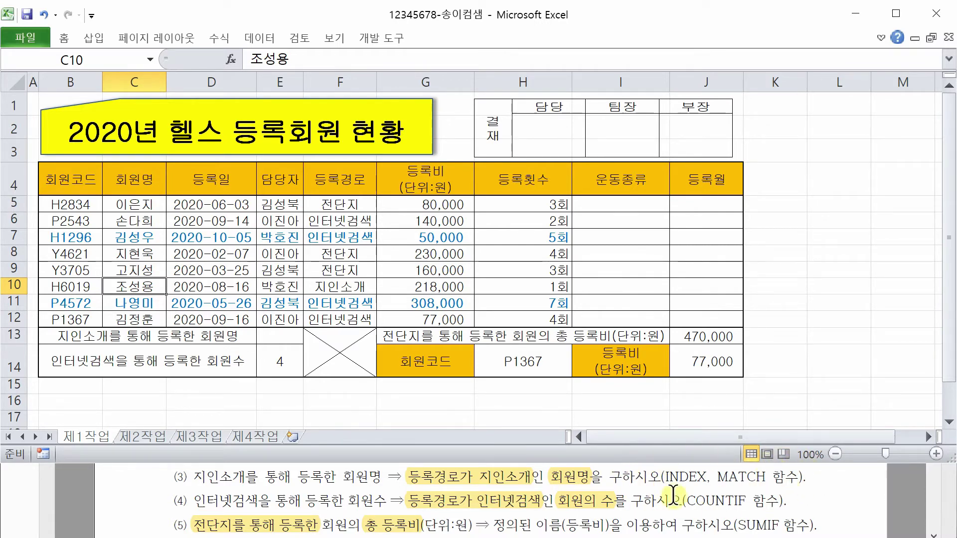
Work out the position of 지인소개 within F5:F12 by stepping down cell by cell from F5 to F10.
left_click(147, 270)
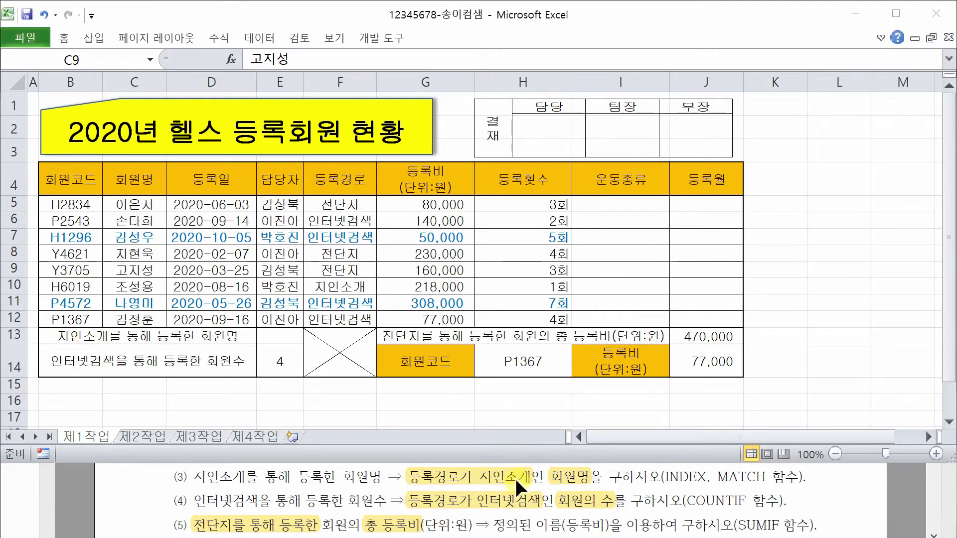
left_click_drag(330, 206, 340, 322)
left_click(348, 290)
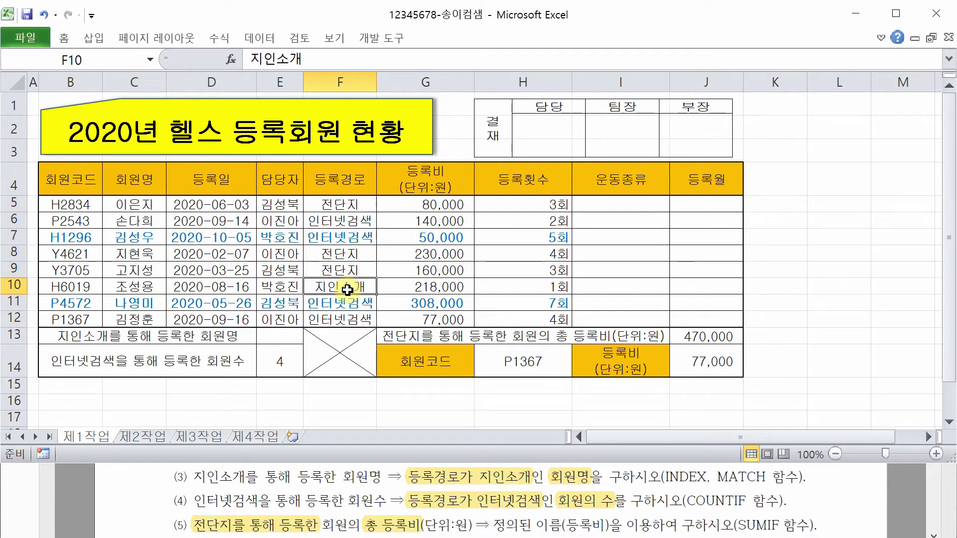
left_click(368, 204)
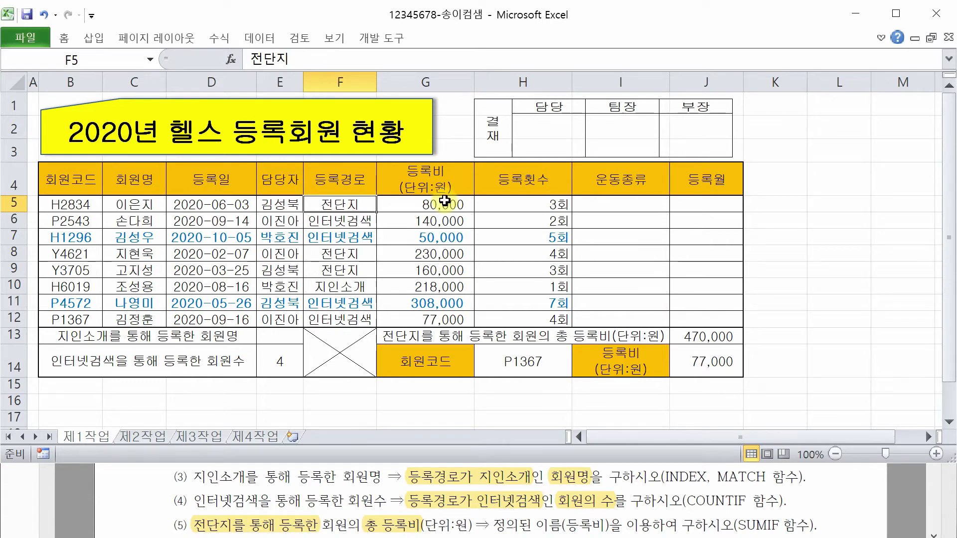
key("Down")
key("Down")
key("Down")
key("Down")
key("Down")
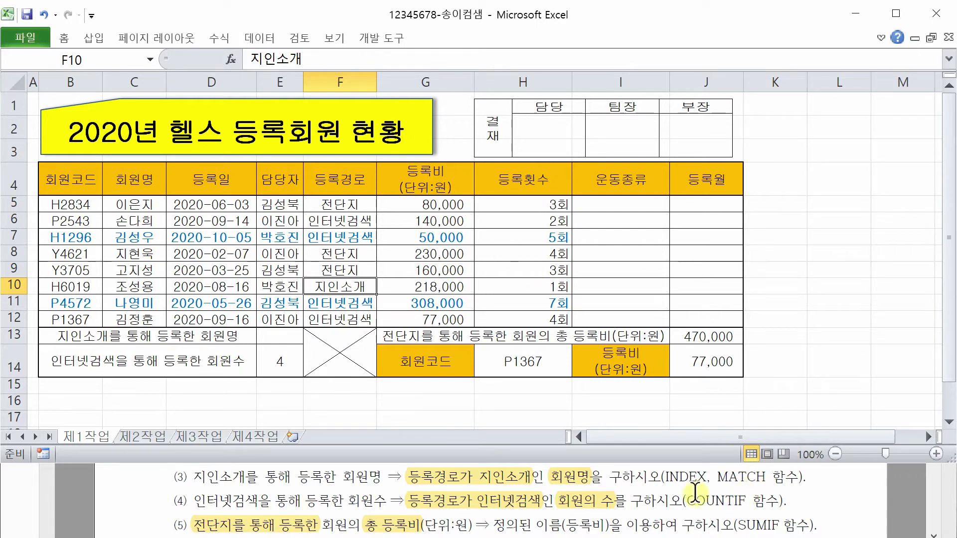
Enter =MATCH("지인소개",F5:F12,0) in E13 to find the position of the referral entry in the 등록경로 column.
left_click(271, 343)
type("=")
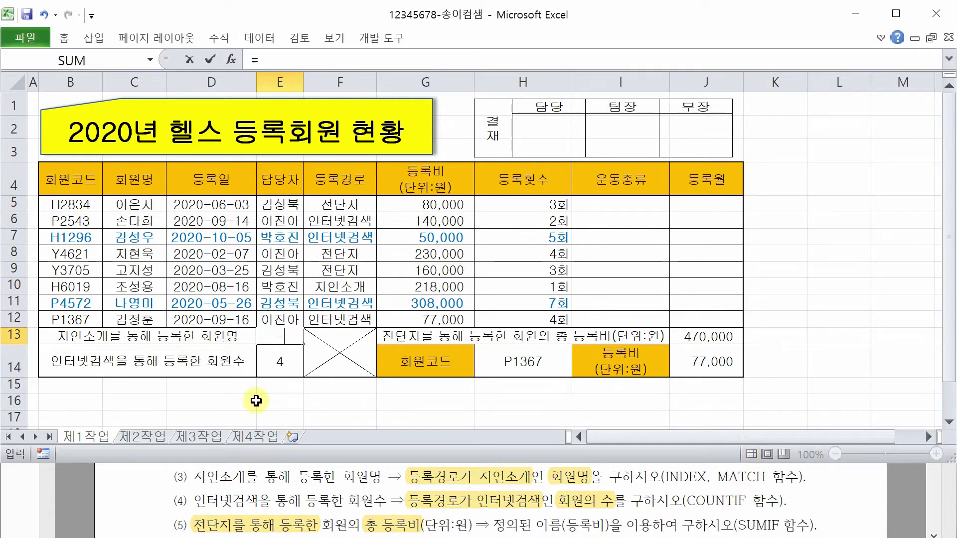
type("MAT")
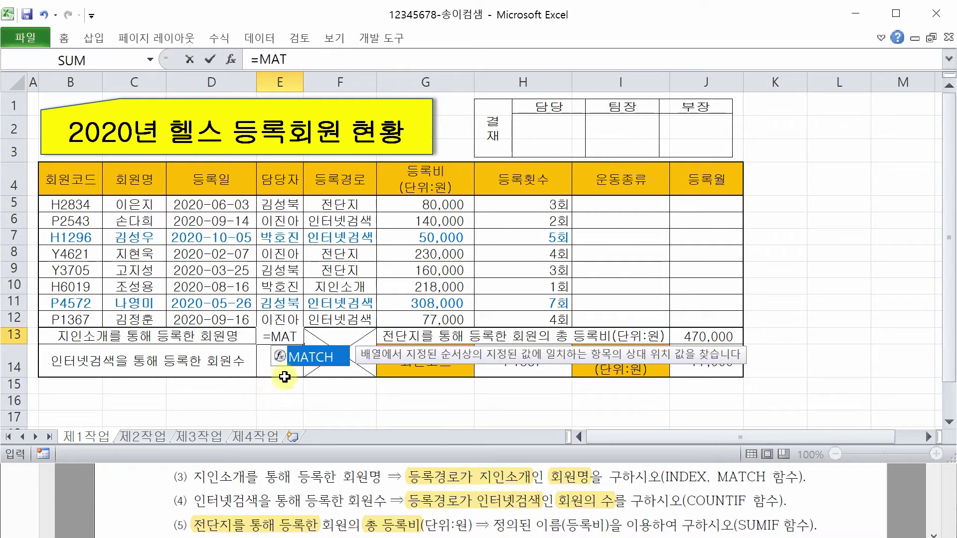
double_click(317, 359)
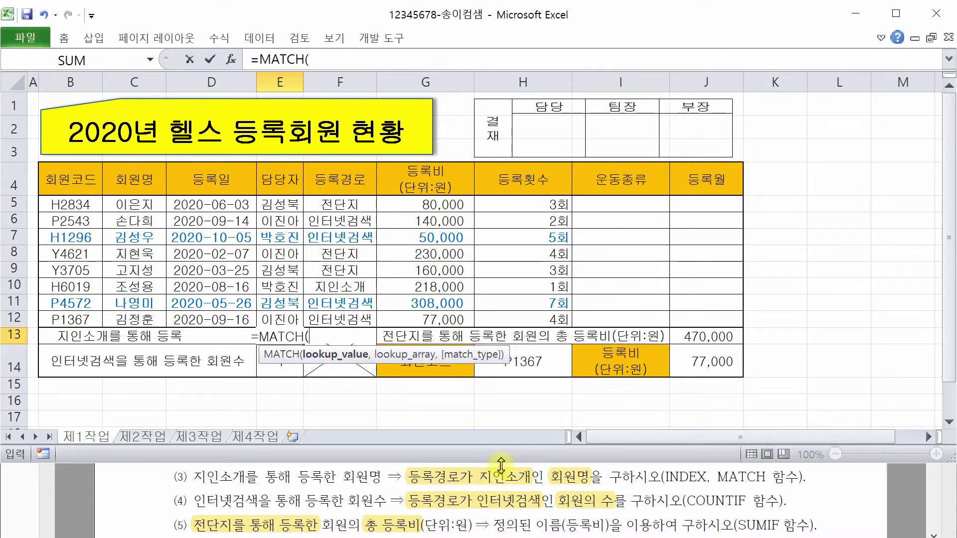
type("\"")
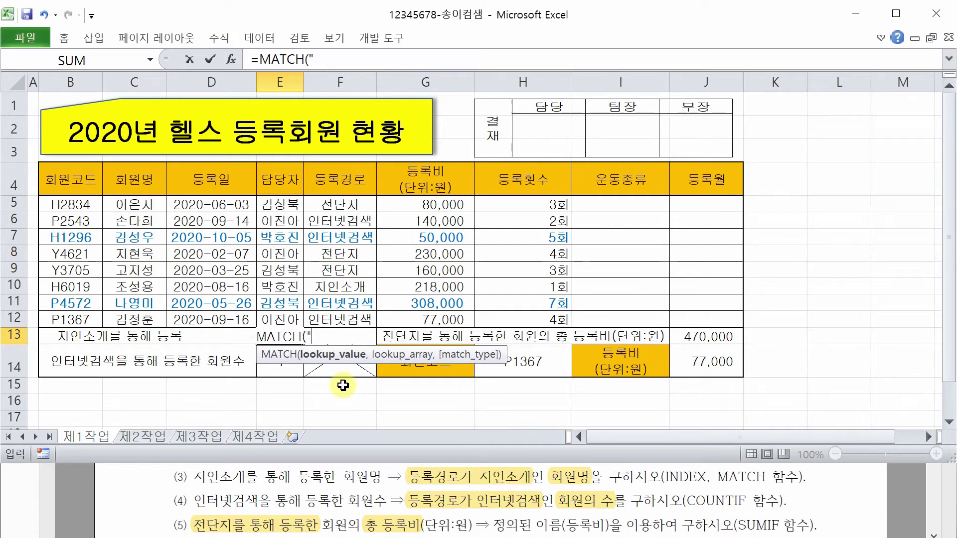
type("지인소개\"")
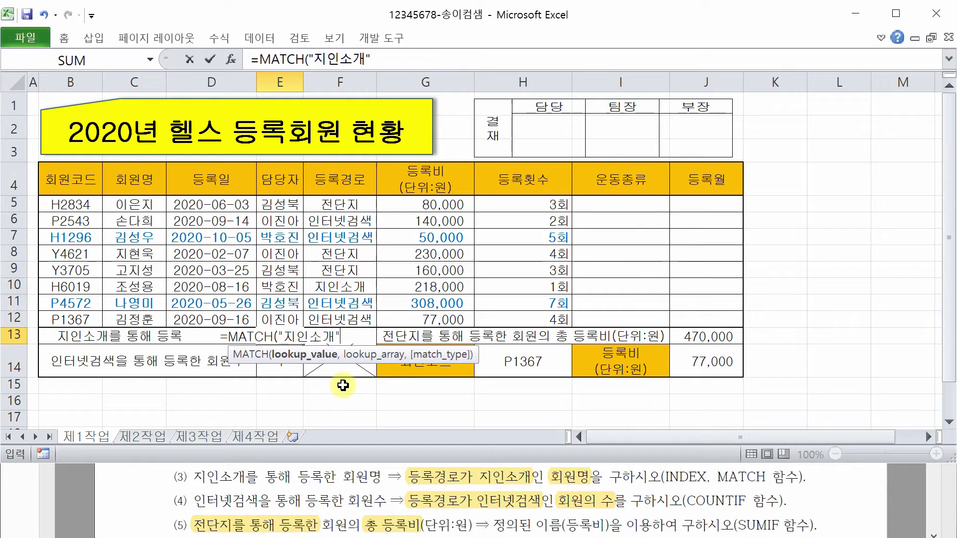
type(",")
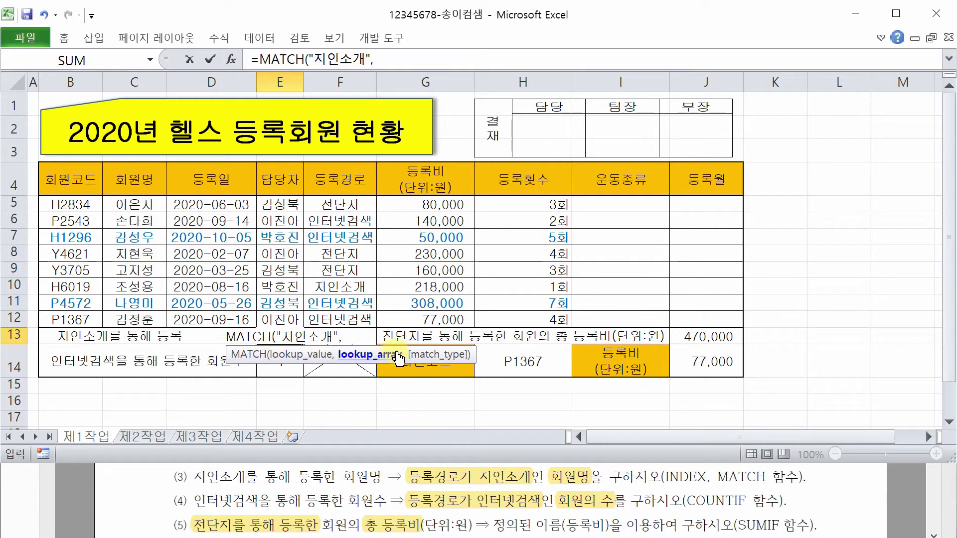
left_click_drag(348, 199, 351, 322)
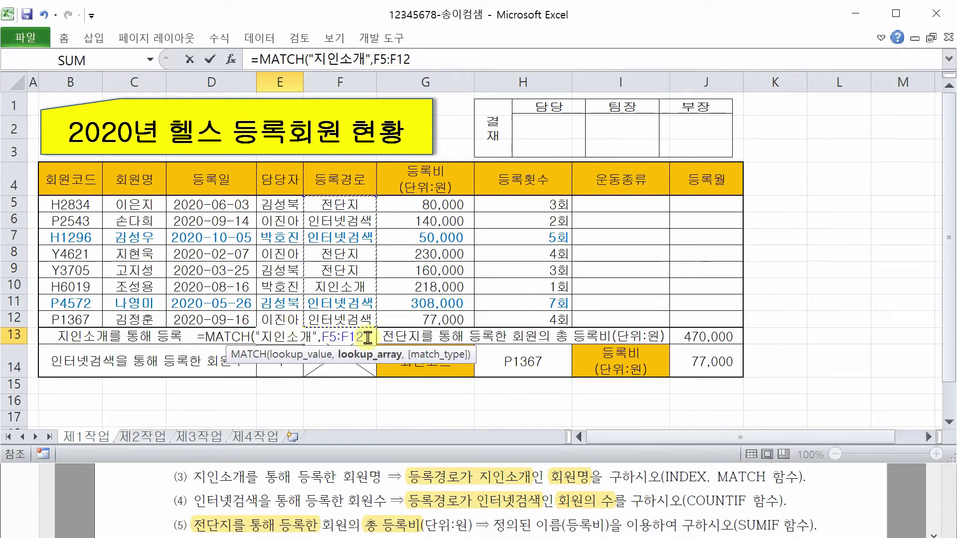
type(",")
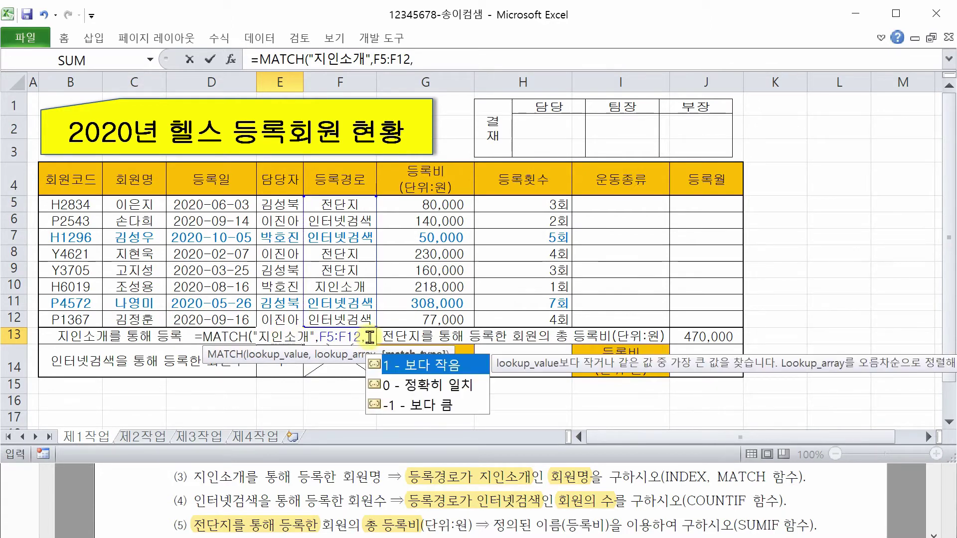
double_click(453, 387)
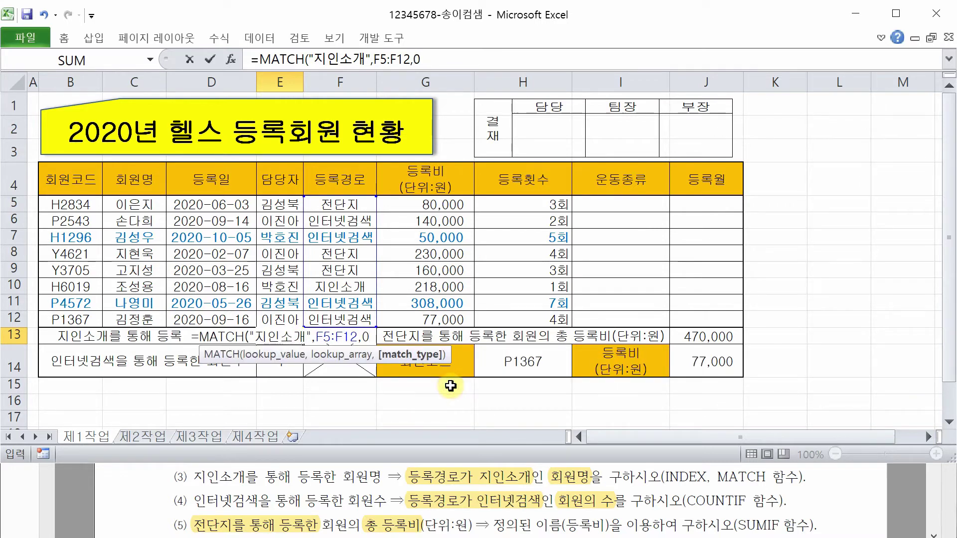
key("Return")
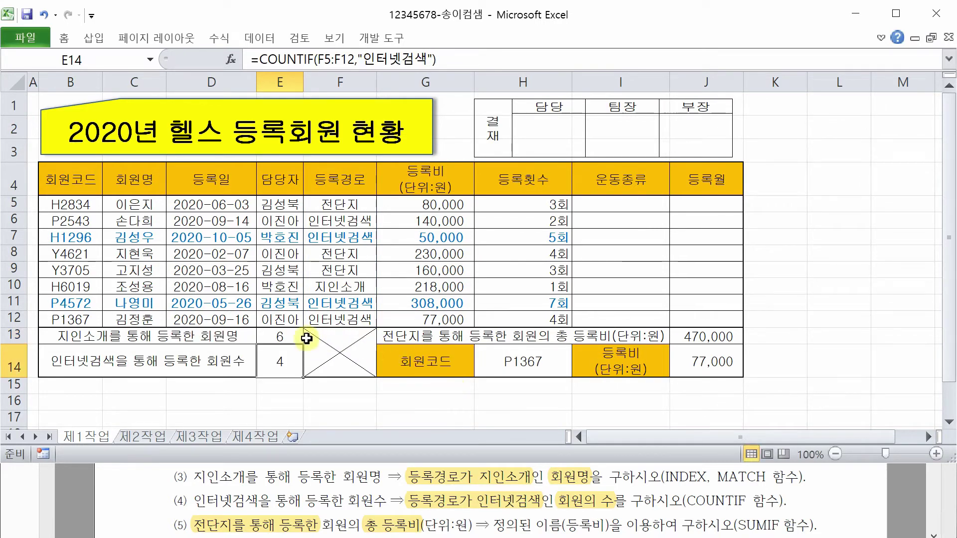
Check the MATCH formula in E13 against the data by stepping down the 등록경로 cells from F5 to F10.
double_click(277, 343)
left_click(282, 333)
double_click(282, 334)
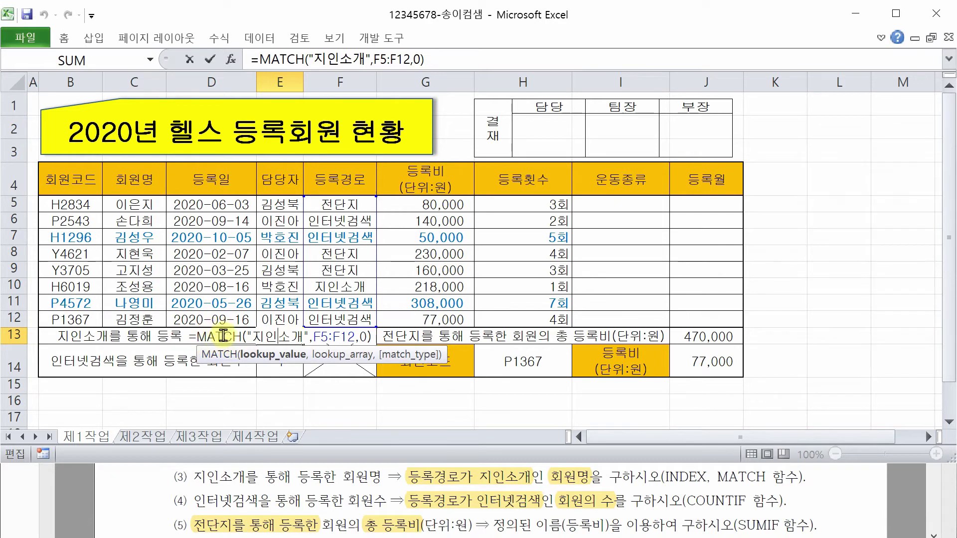
key("Return")
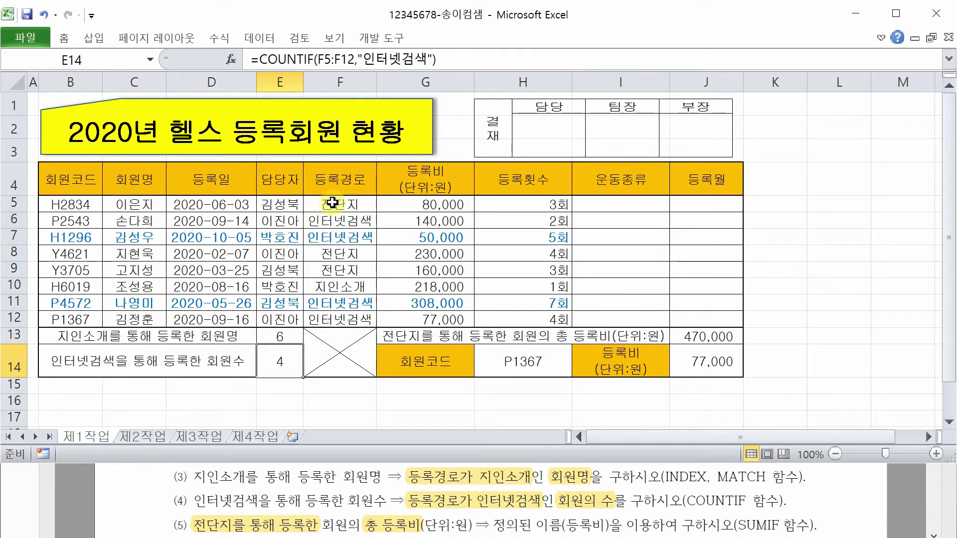
left_click(333, 203)
key("Down")
key("Down")
key("Down")
key("Down")
key("Down")
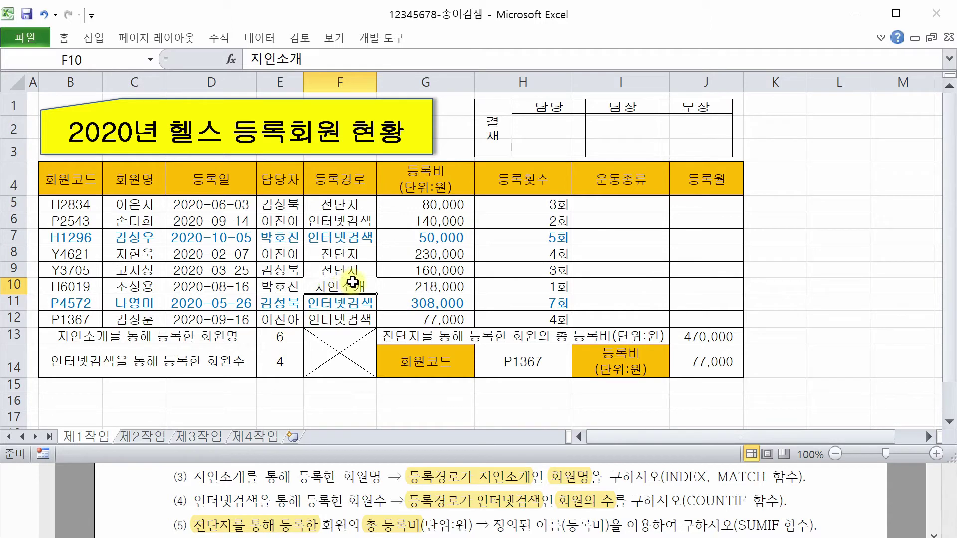
Trace the 지인소개 row from F10 to the member name in C10 and examine the 회원명 range C5:C12.
left_click_drag(331, 287, 135, 288)
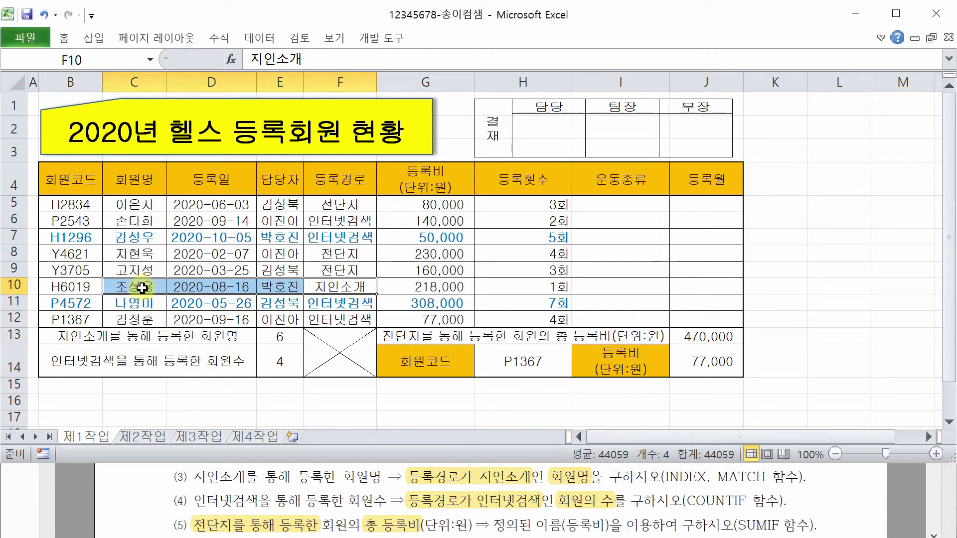
left_click_drag(134, 200, 134, 321)
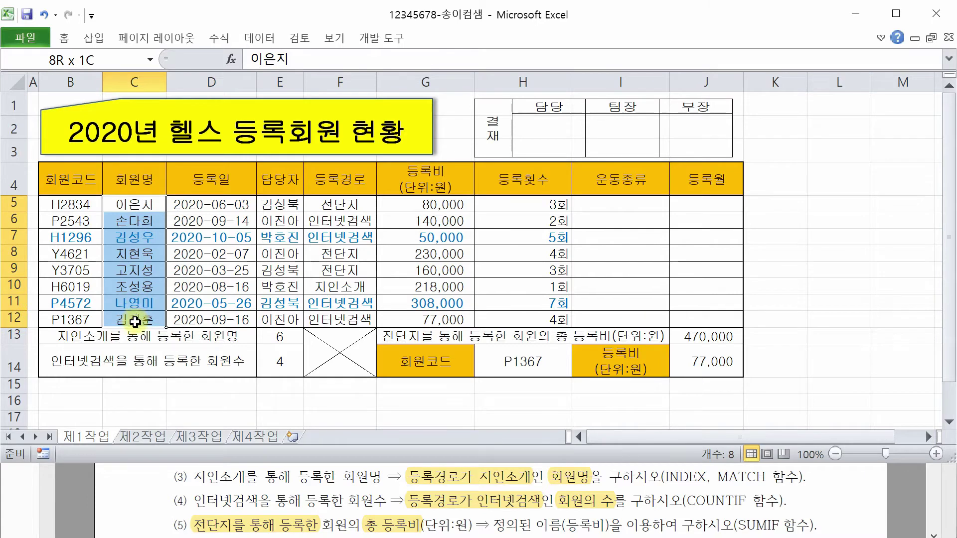
left_click(150, 285)
left_click_drag(132, 205, 135, 318)
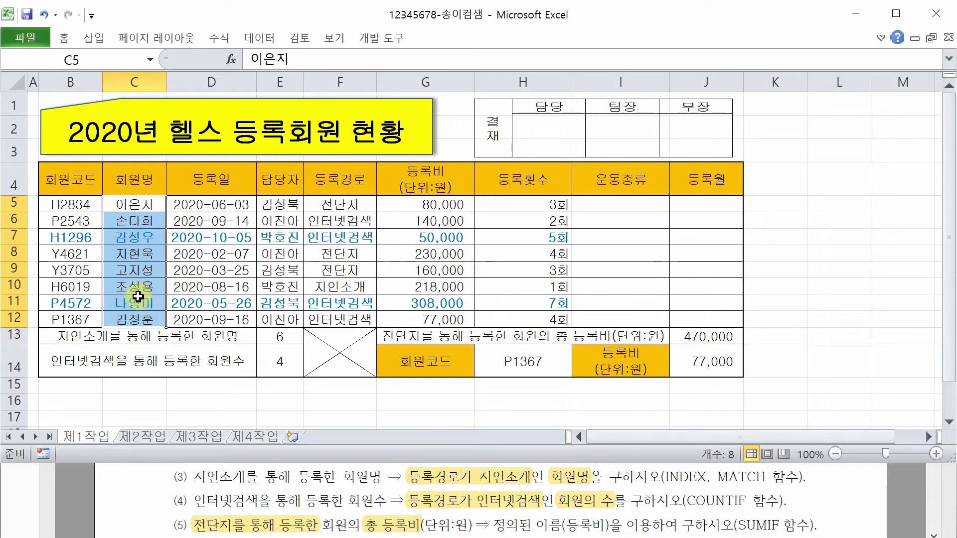
Wrap the E13 formula in INDEX so it reads =INDEX(C5:C12,MATCH("지인소개",F5:F12,0),1).
left_click(277, 339)
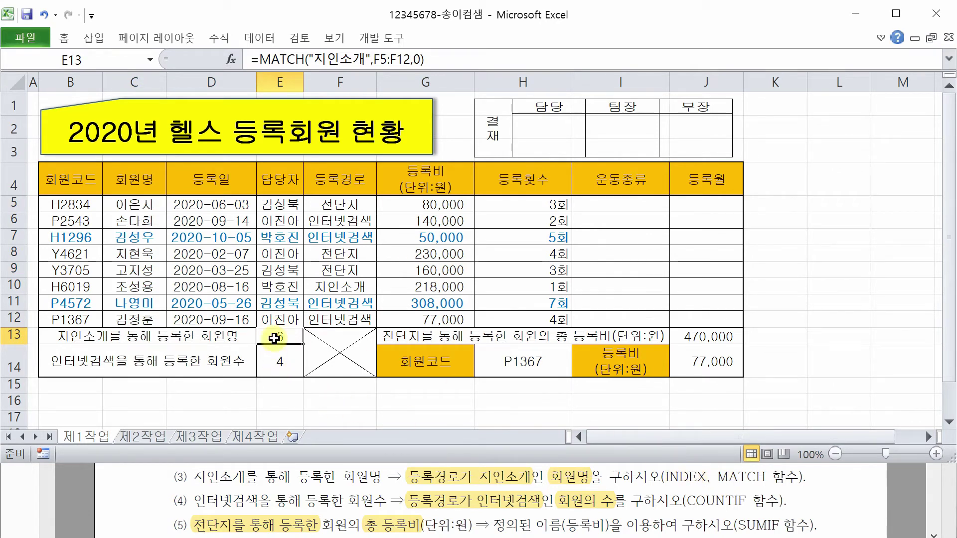
double_click(274, 339)
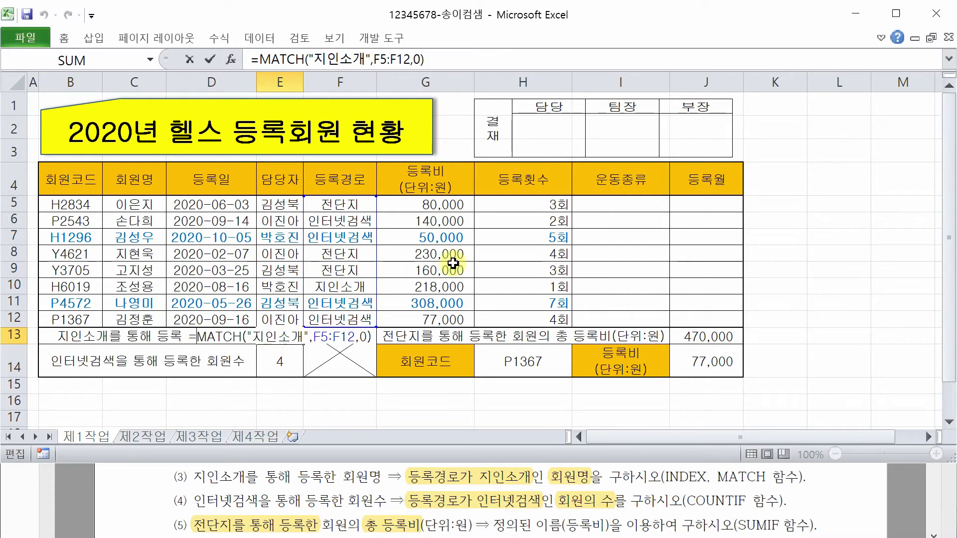
type("IND")
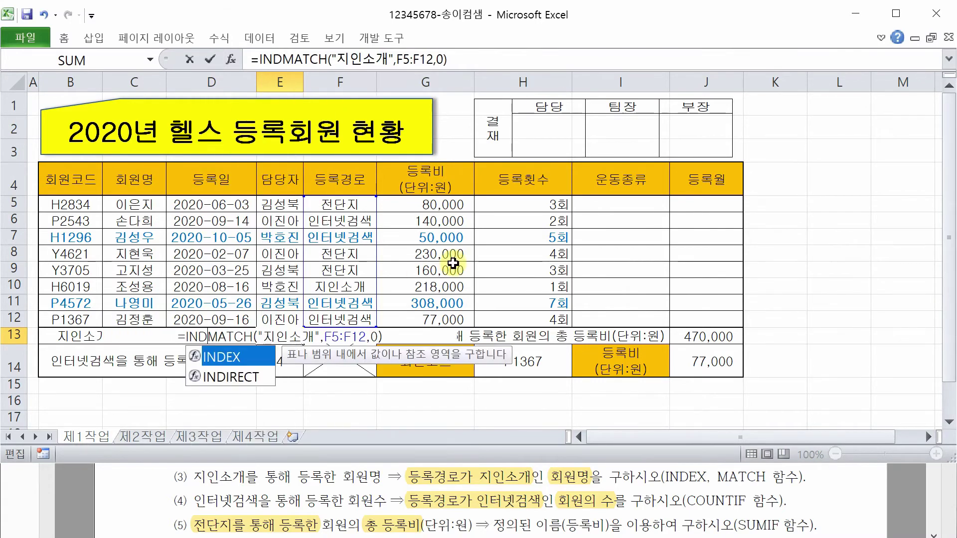
double_click(245, 357)
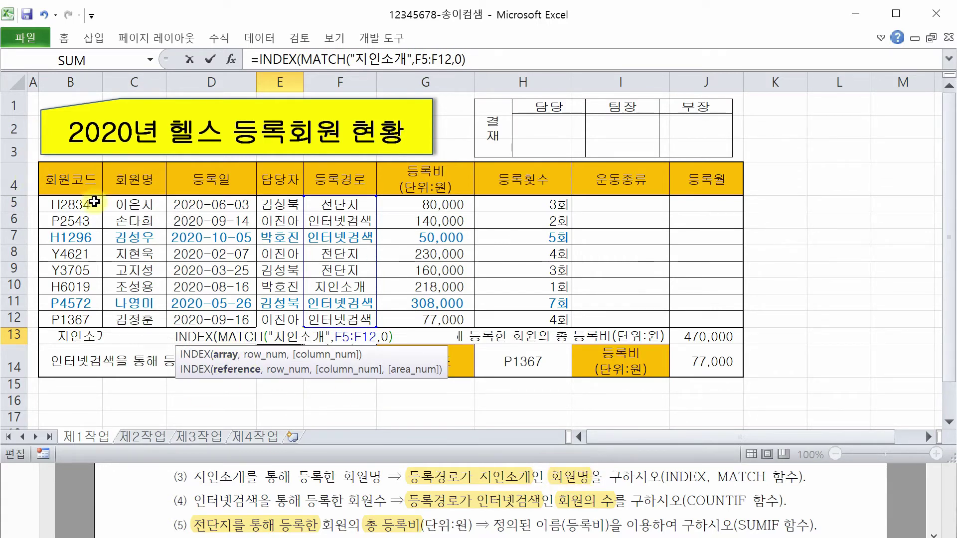
left_click_drag(134, 204, 136, 316)
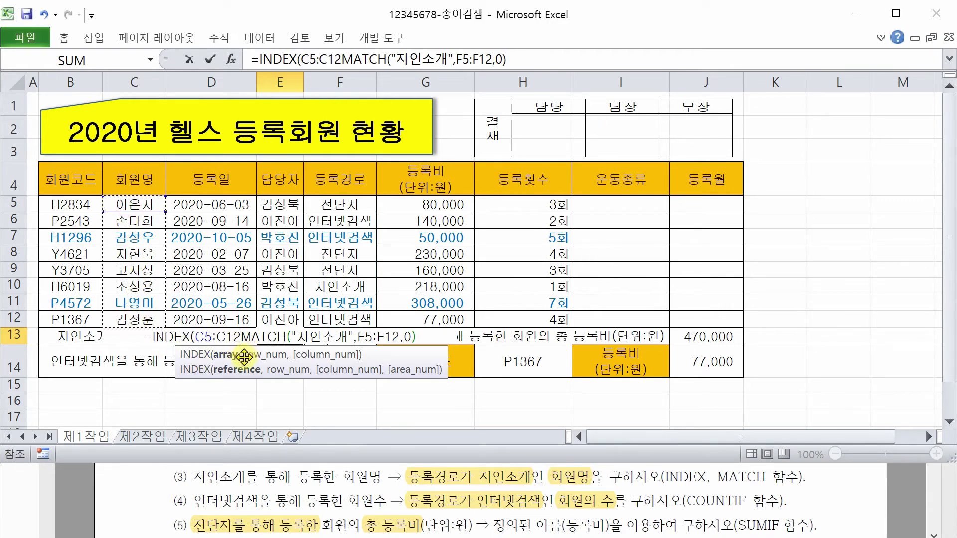
type(",")
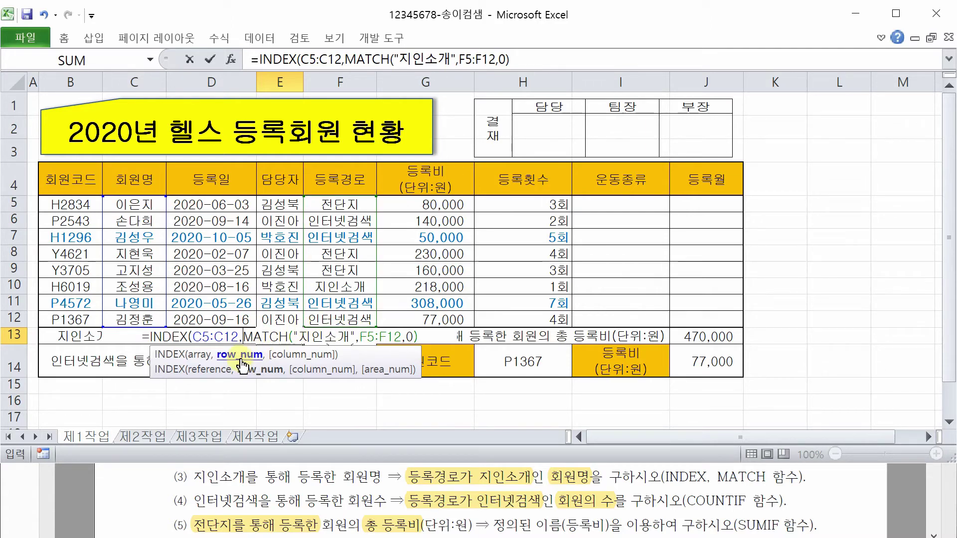
left_click(429, 338)
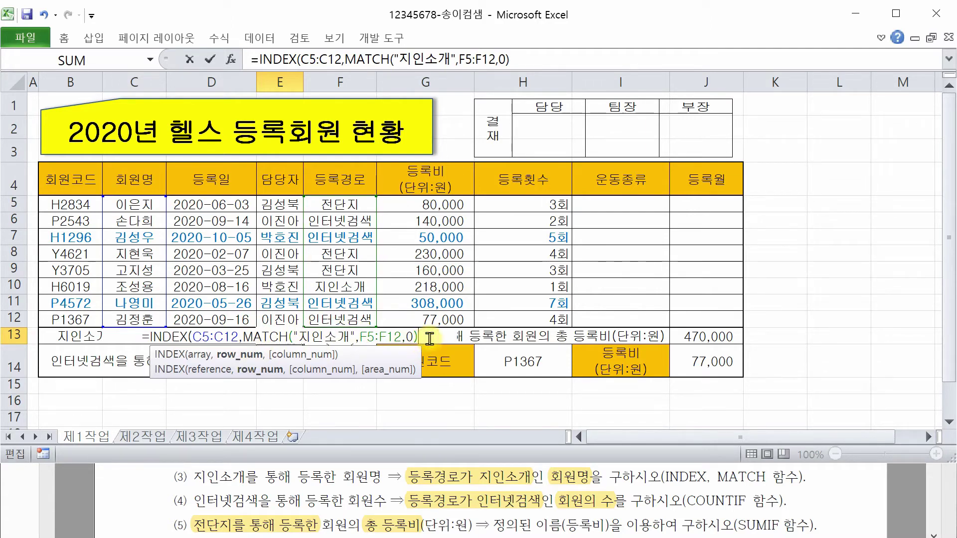
type(",")
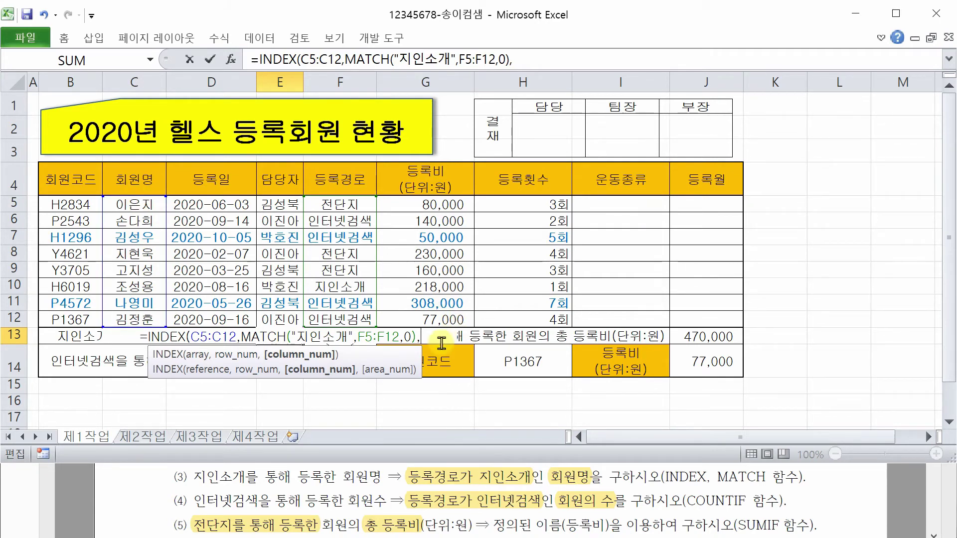
type("1)")
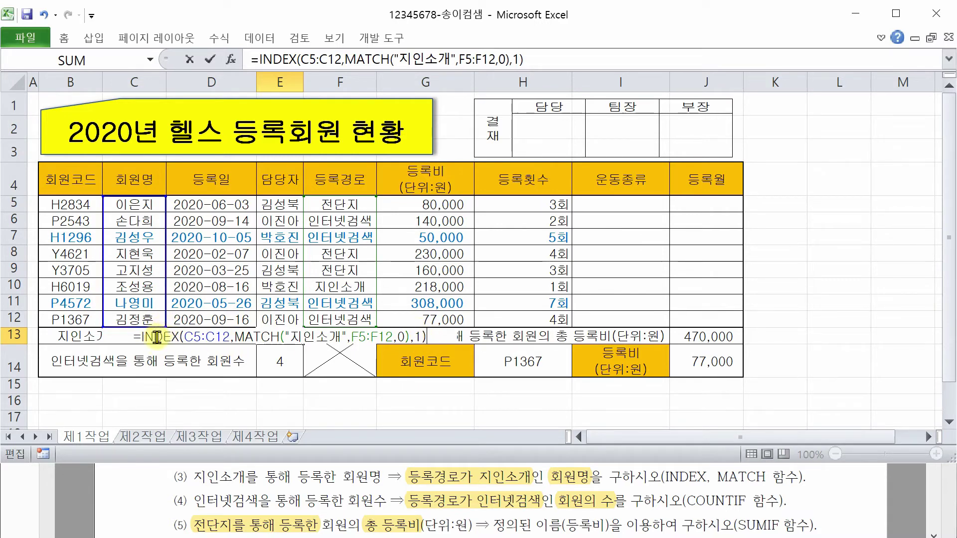
key("Return")
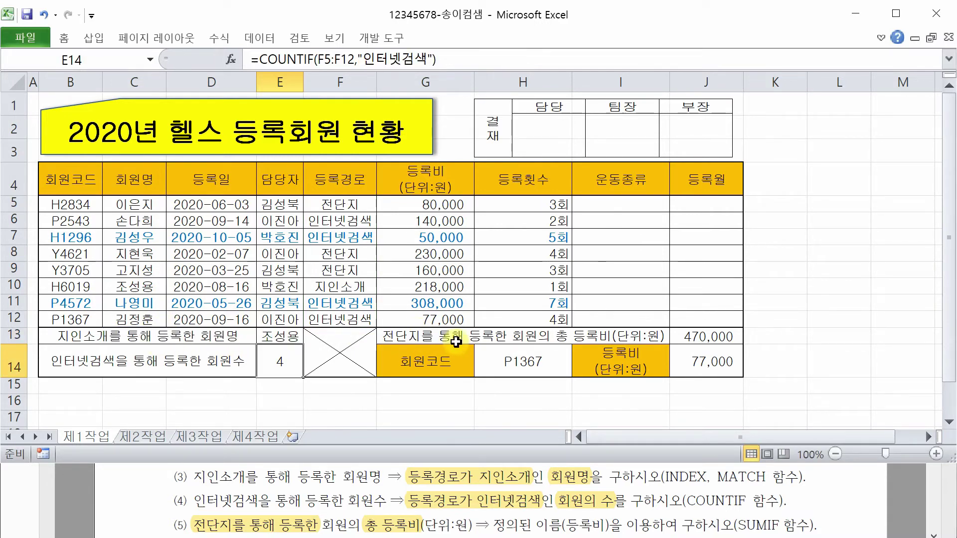
Review the MATCH part of the E13 formula against the 등록경로 range F5:F12 and the 지인소개 entry in F10.
double_click(279, 334)
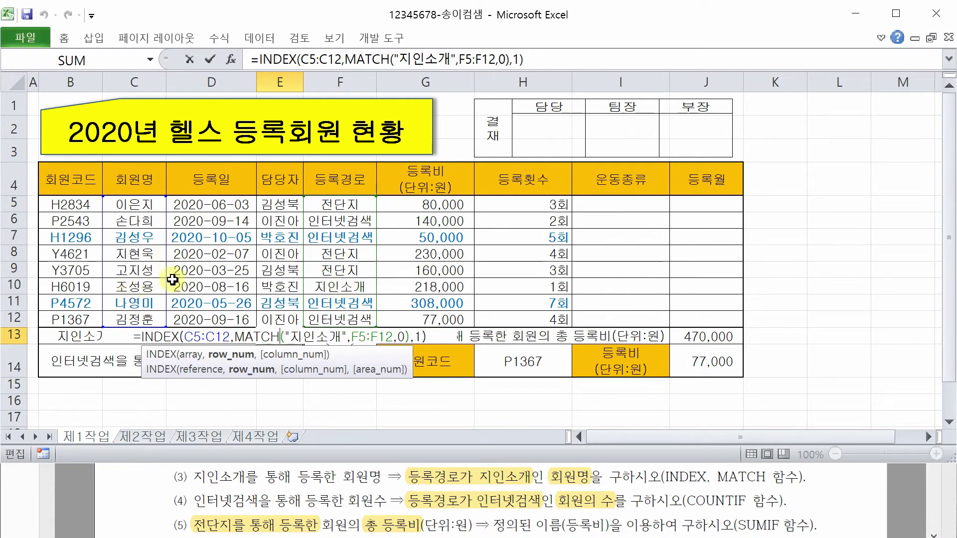
type(".")
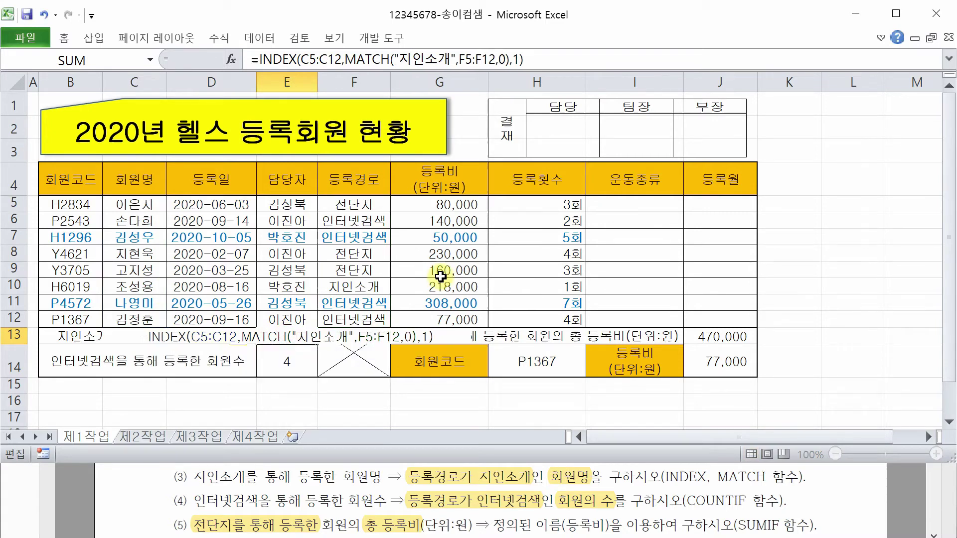
key("Return")
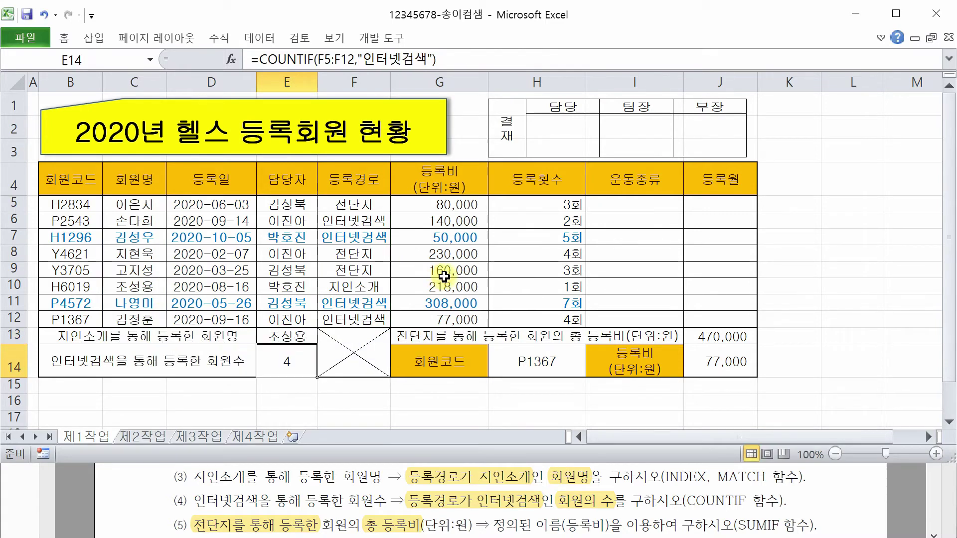
double_click(302, 335)
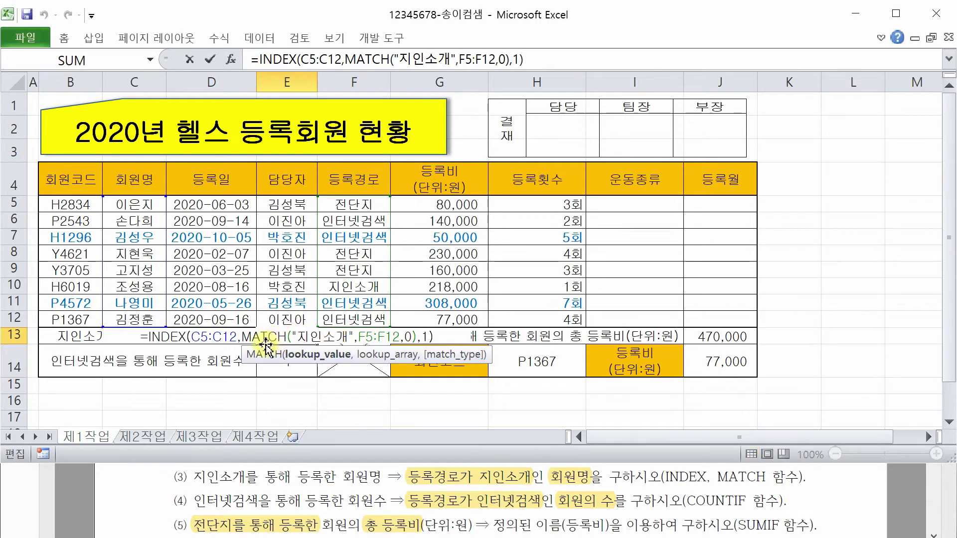
key("Escape")
left_click_drag(372, 204, 369, 320)
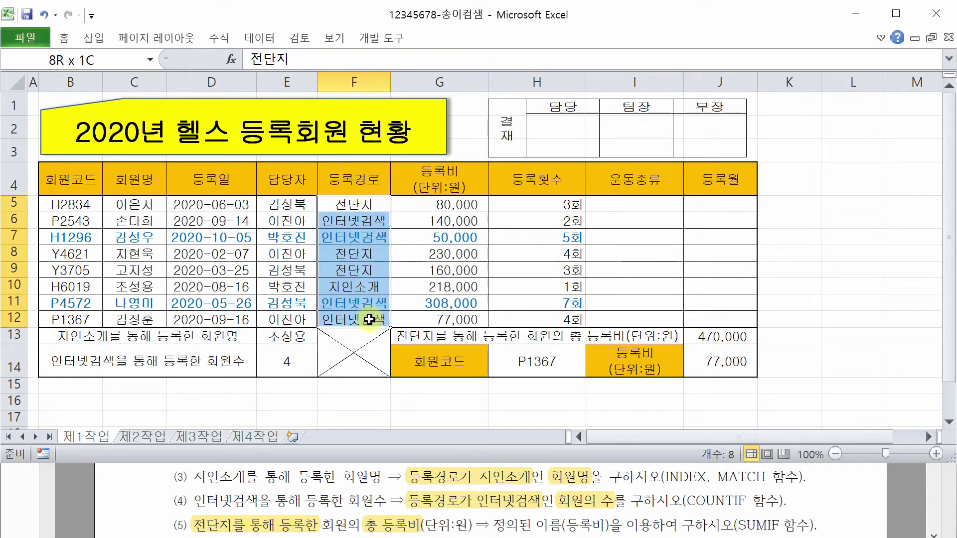
left_click(375, 287)
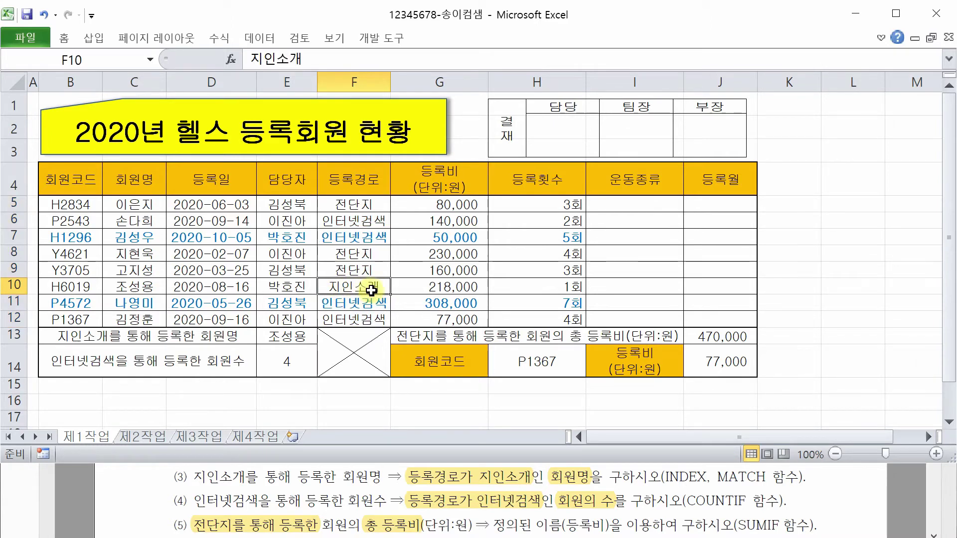
Review the INDEX part of the E13 formula against the member names in C5:C12 and inspect its arguments.
double_click(301, 335)
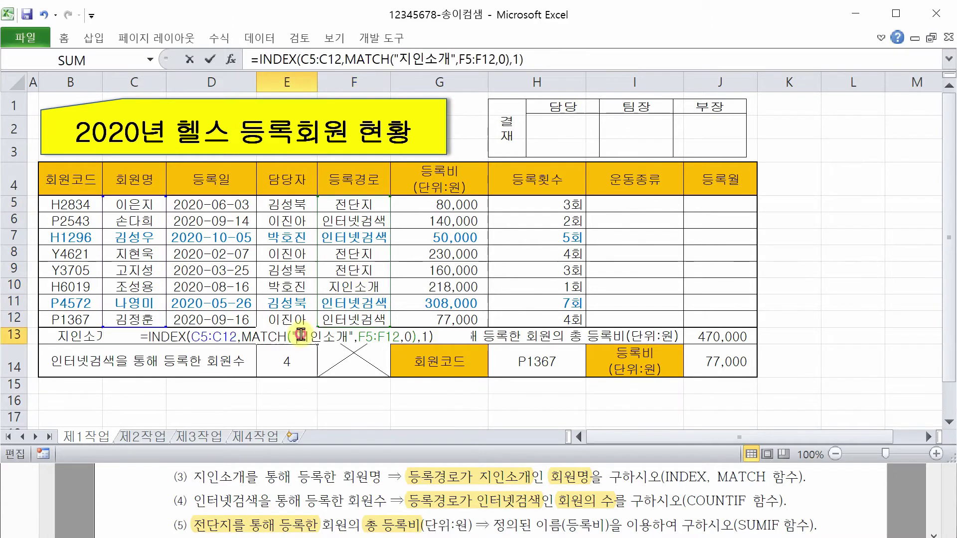
key("Escape")
left_click_drag(150, 206, 147, 322)
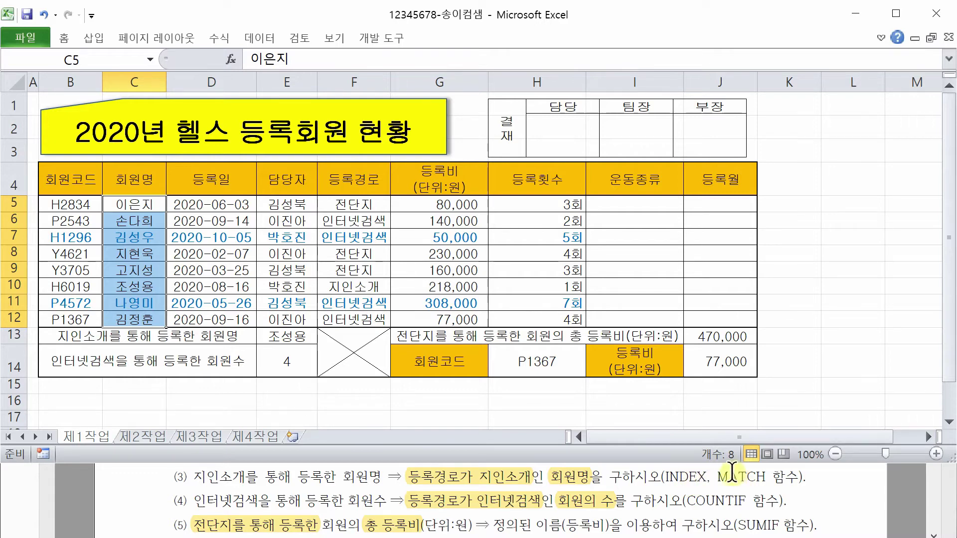
left_click(286, 339)
double_click(286, 339)
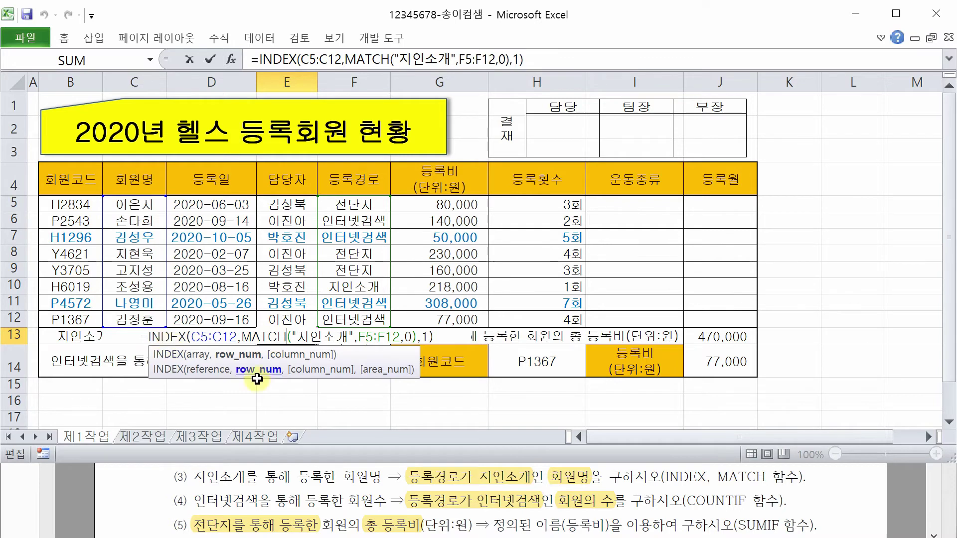
Enter =MONTH(D5) in J5 to extract the registration month from the 등록일 date, and check its cell reference.
left_click(729, 473)
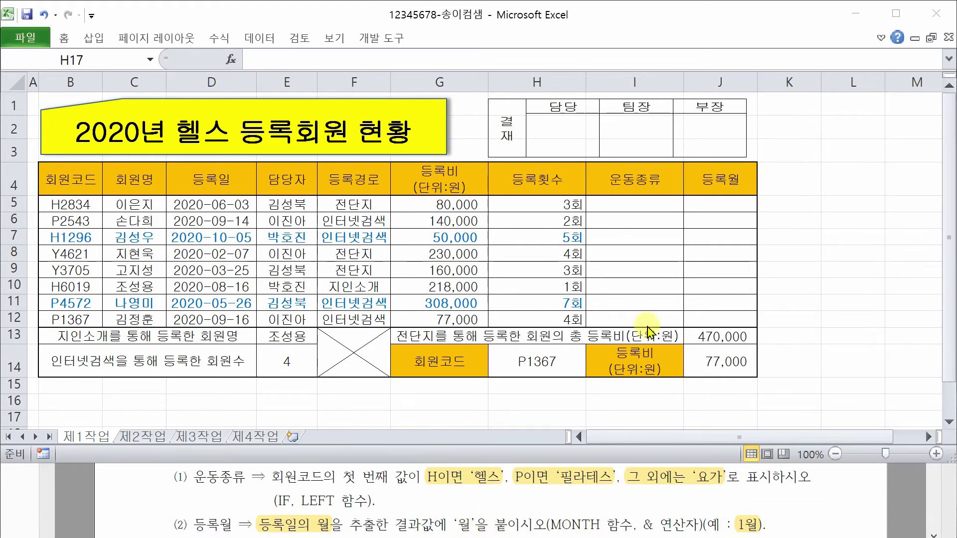
left_click(733, 200)
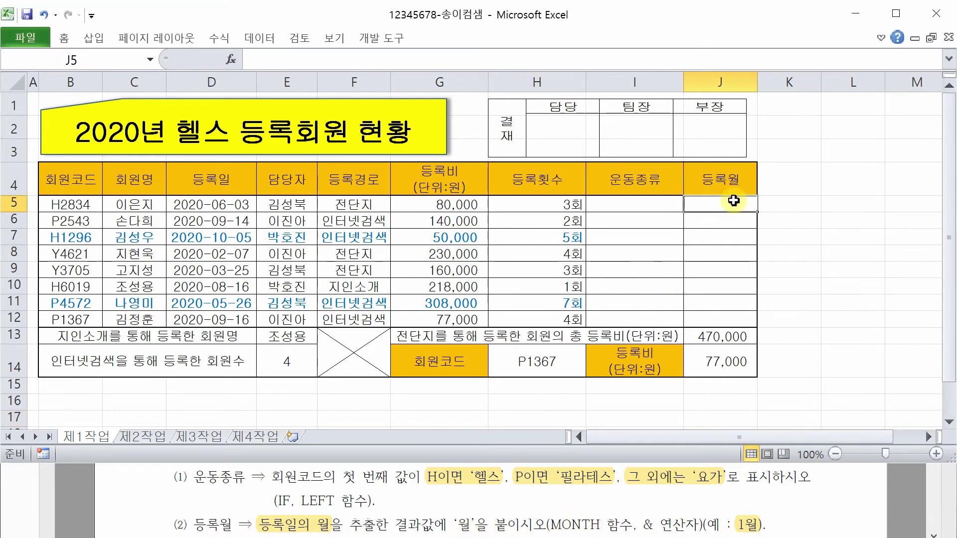
type("=MON")
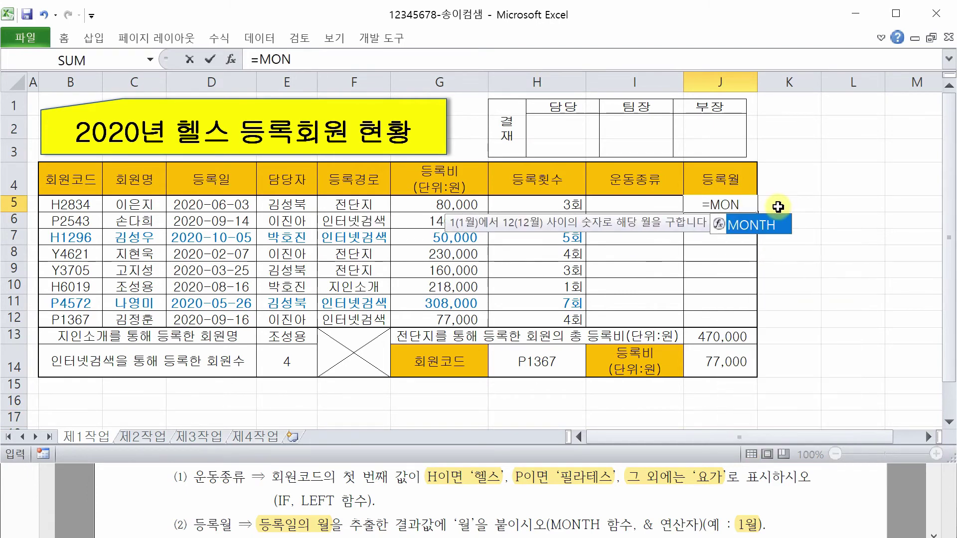
double_click(772, 227)
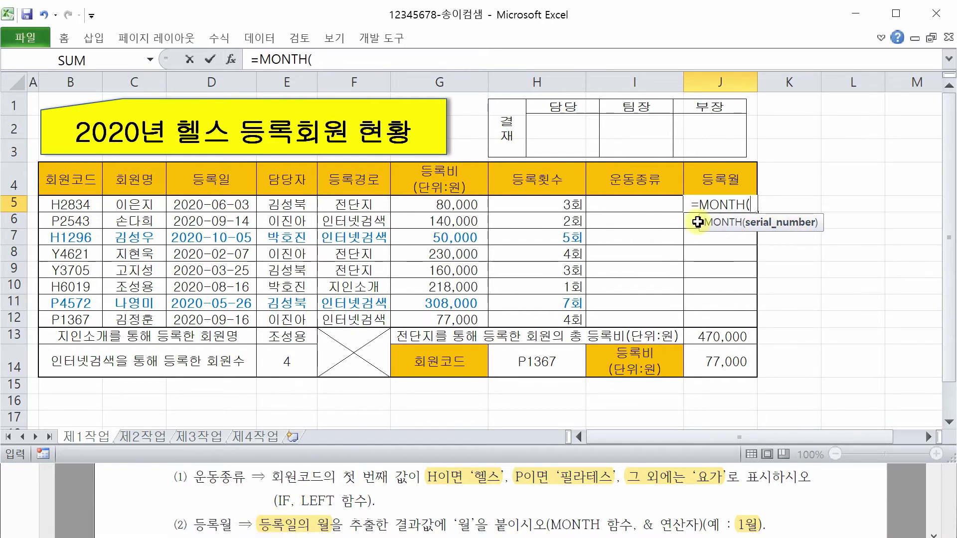
left_click(226, 206)
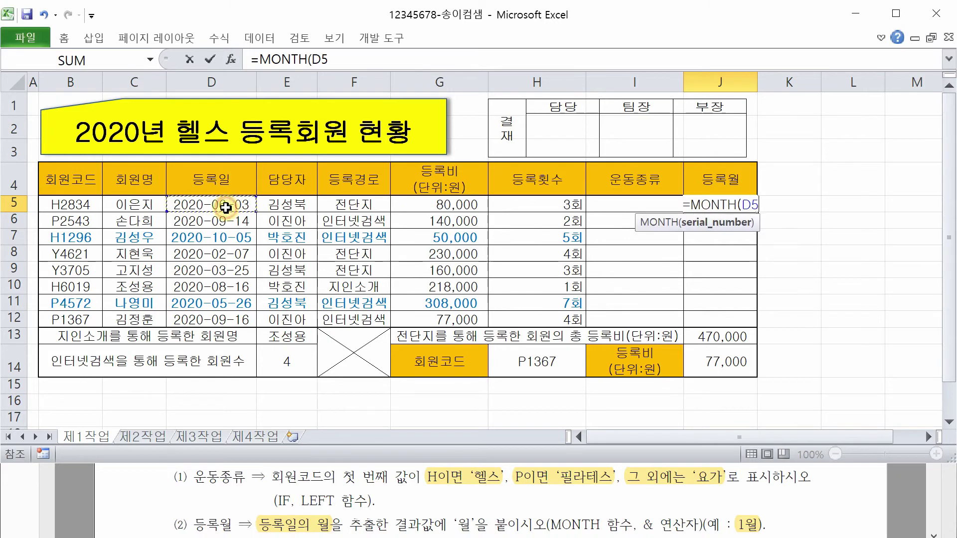
type(")")
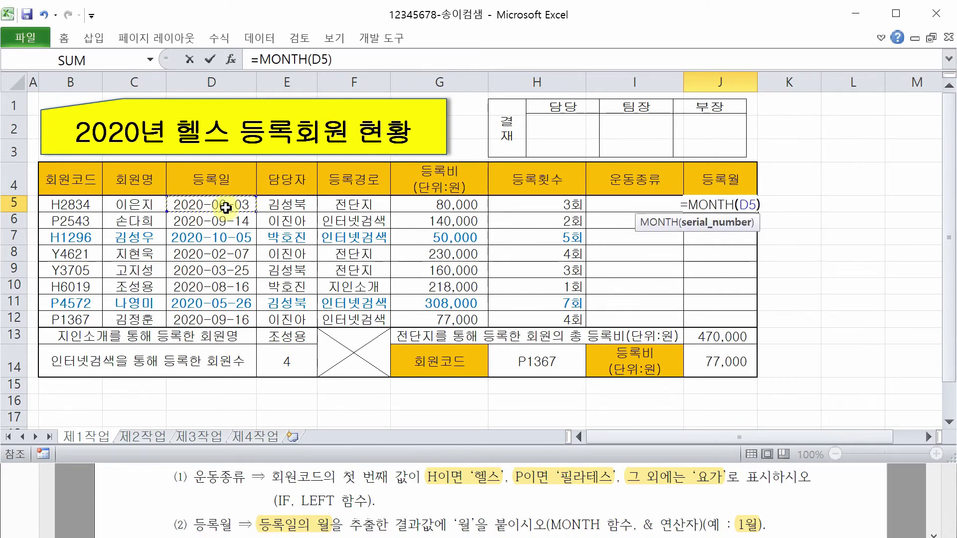
key("Return")
double_click(722, 205)
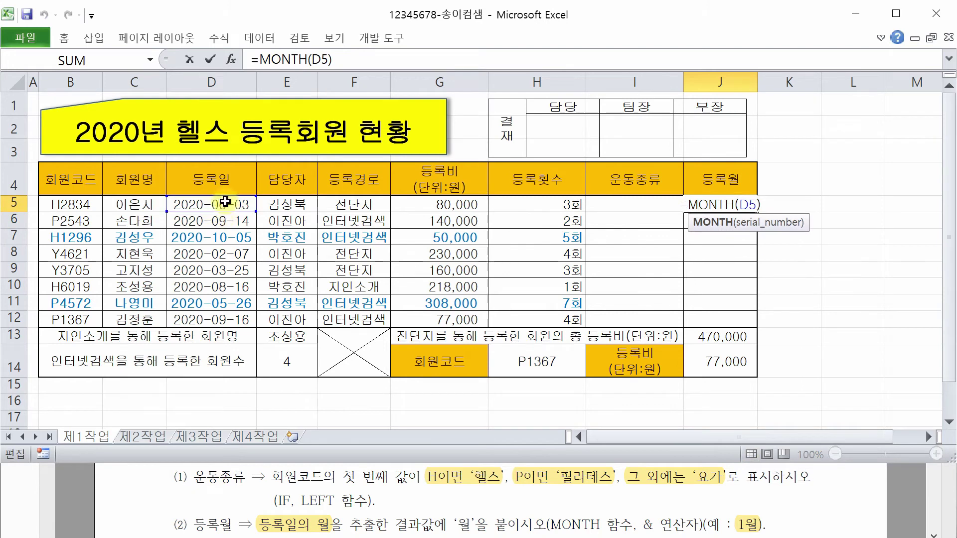
key("Escape")
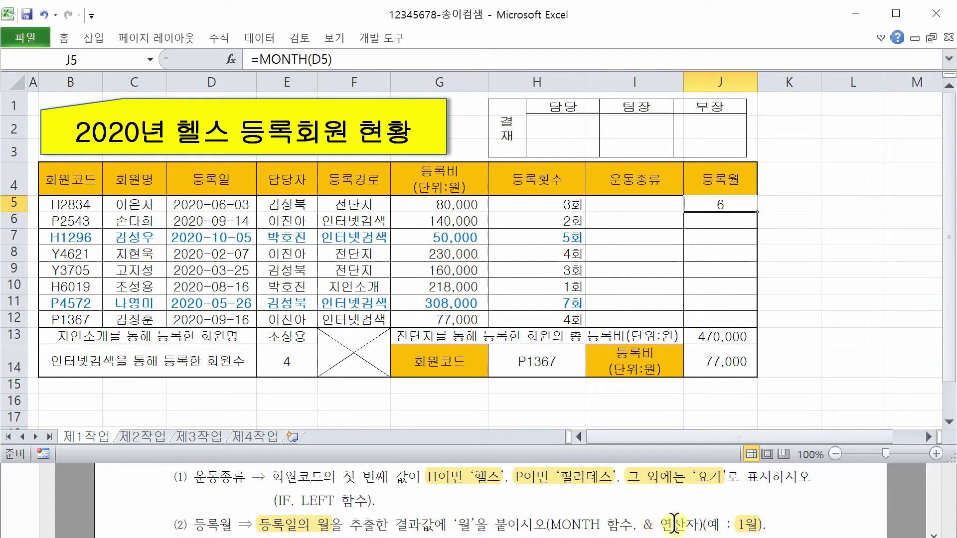
Append the month suffix to the J5 formula so it reads =MONTH(D5)&"월".
double_click(745, 205)
left_click(786, 206)
type("&")
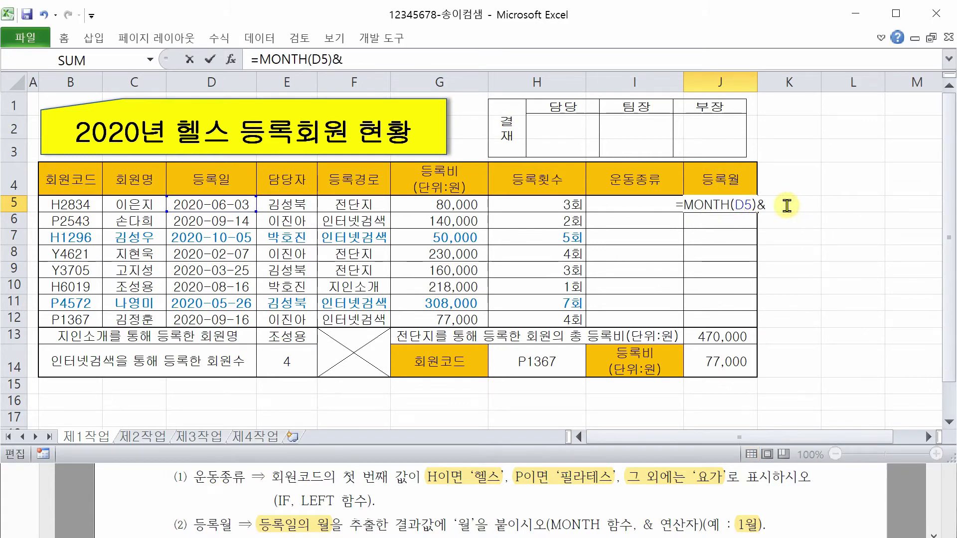
type("\"")
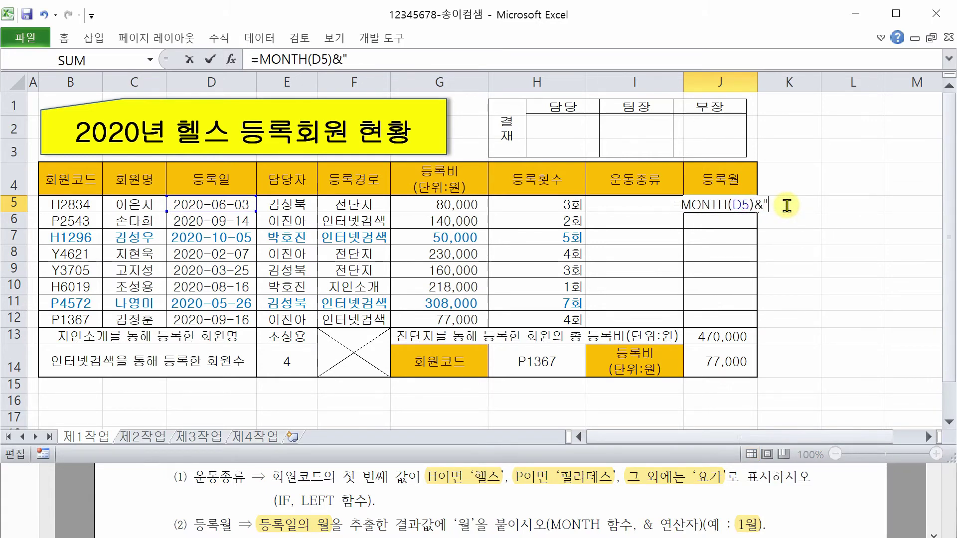
type("우")
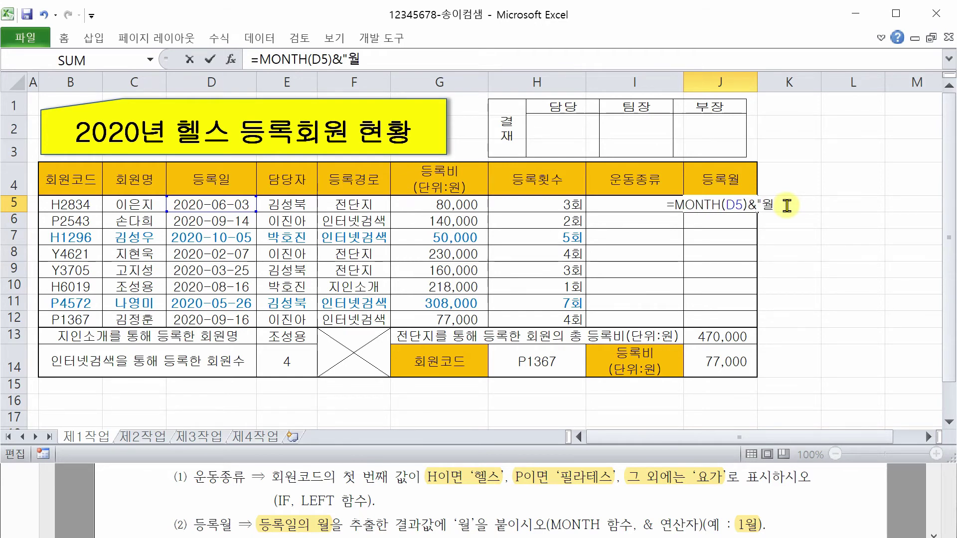
type("\"")
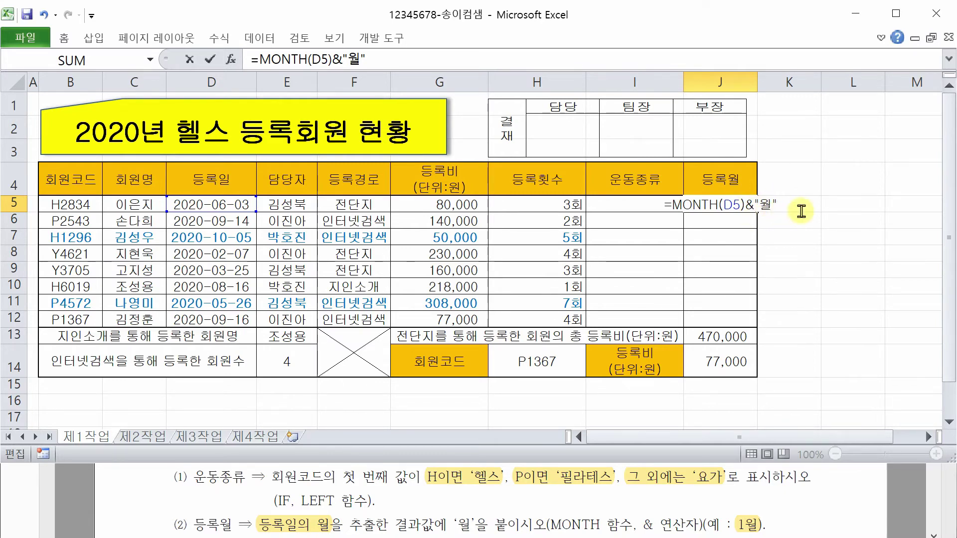
key("Return")
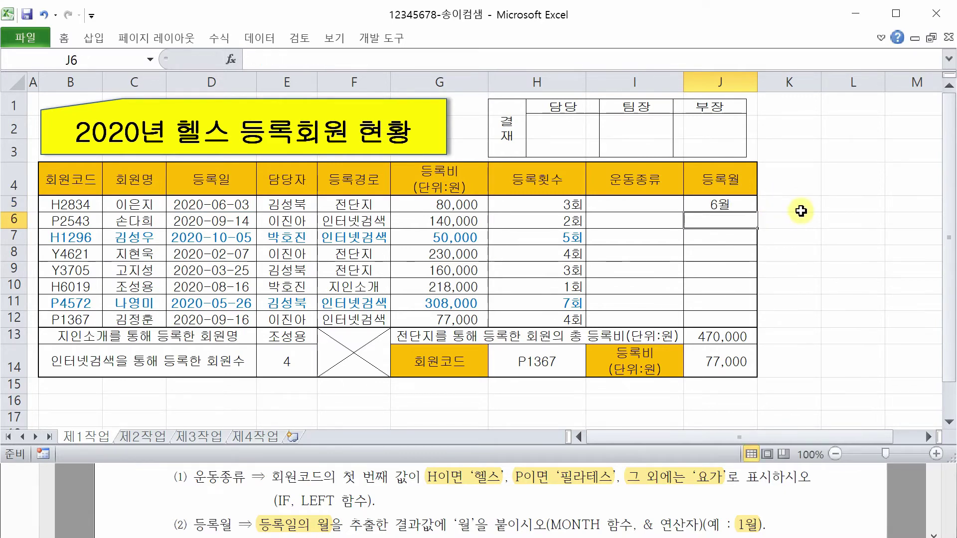
Fill the J5 month formula down to J12 without copying the formatting.
left_click(728, 205)
left_click_drag(758, 213, 759, 329)
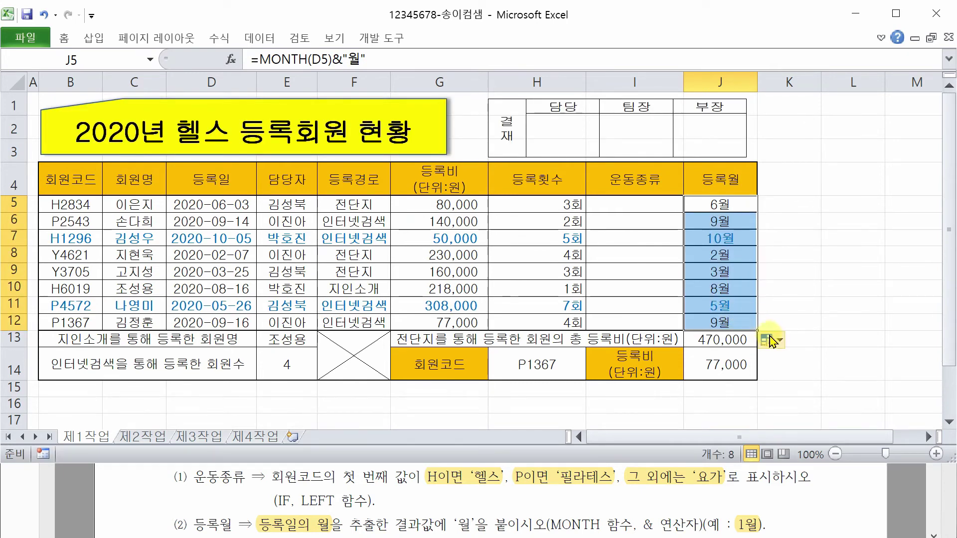
left_click(773, 343)
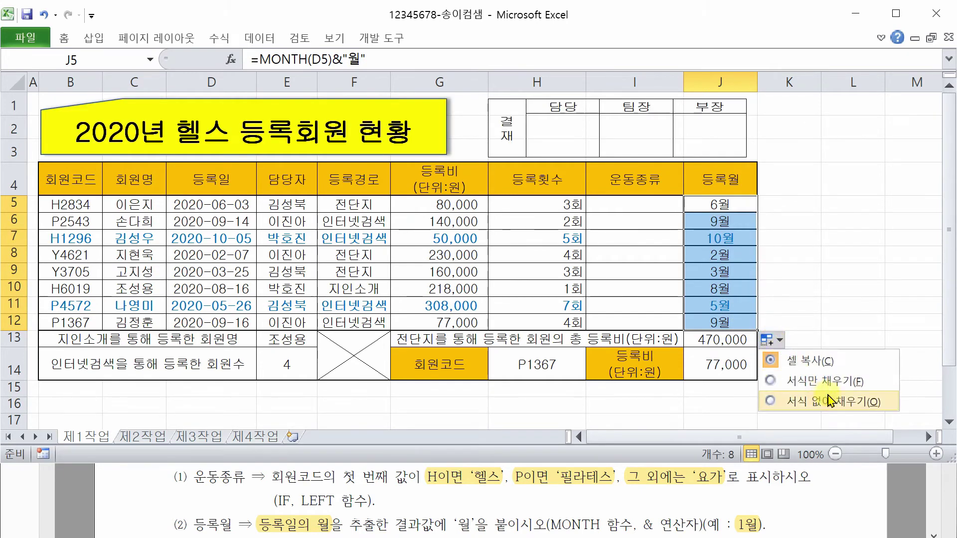
left_click(858, 401)
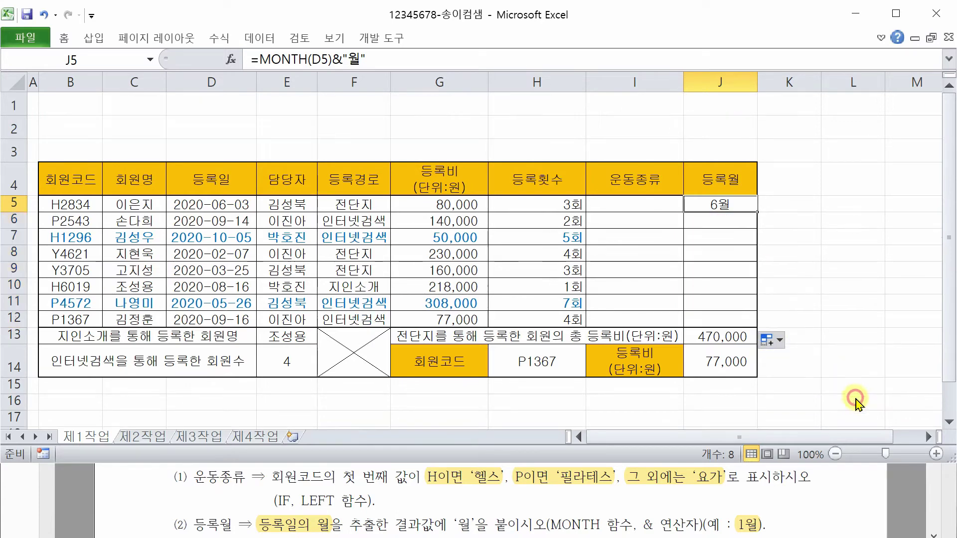
left_click(839, 252)
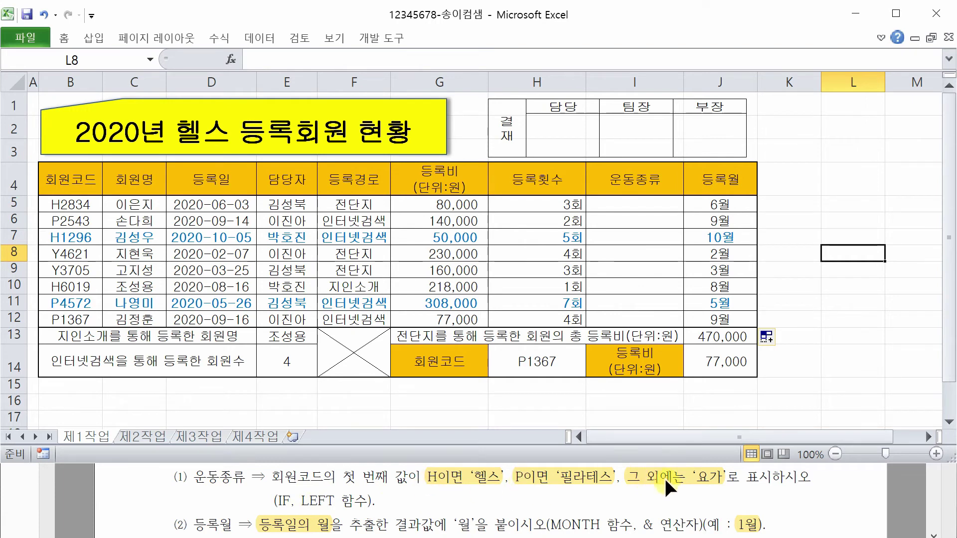
Enter =LEFT(B5,1) in I5 to extract the first character of the 회원코드.
left_click(638, 212)
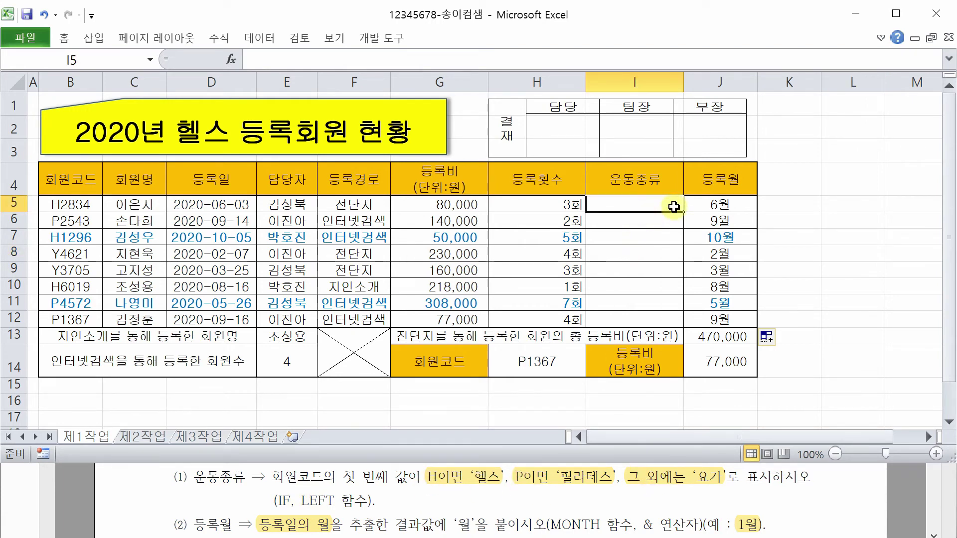
type("=")
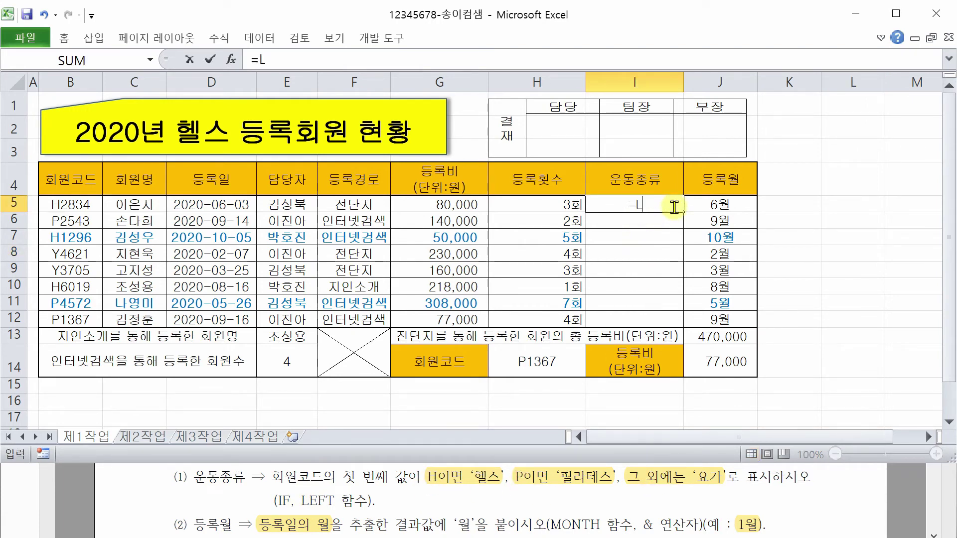
type("LE")
key("Tab")
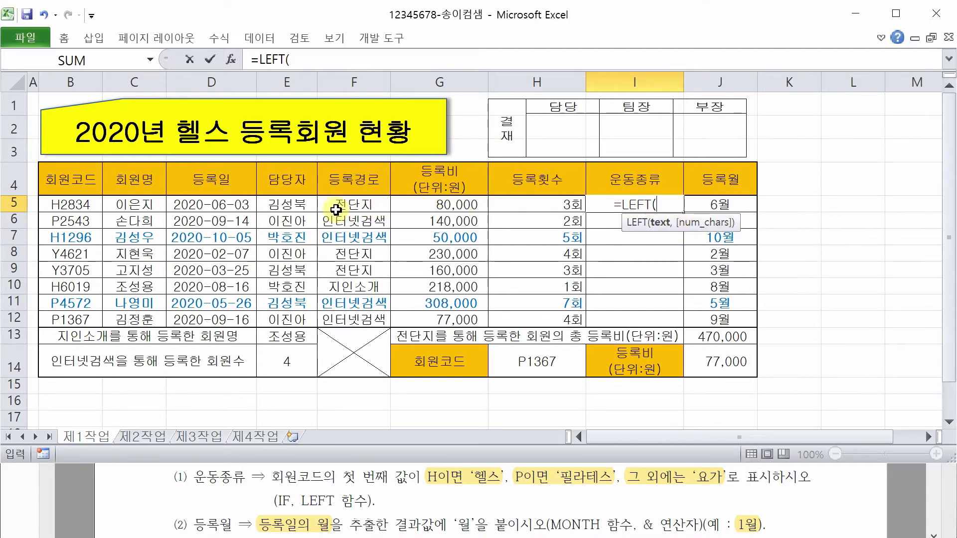
left_click(70, 207)
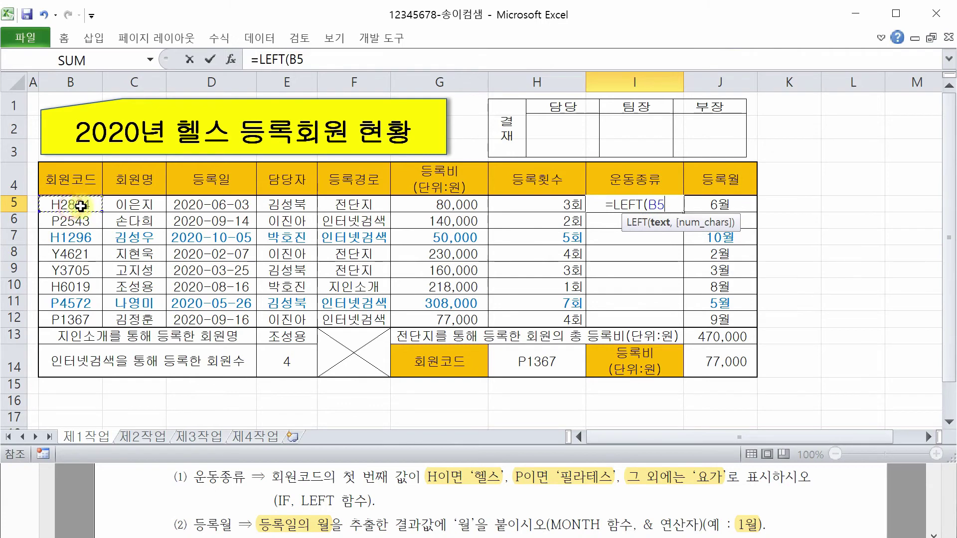
type(",")
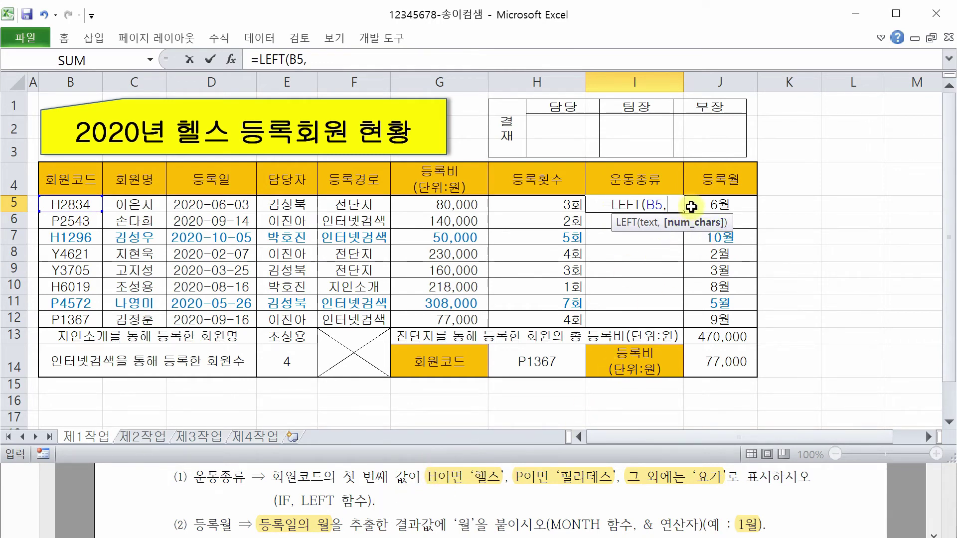
type("1")
key("Return")
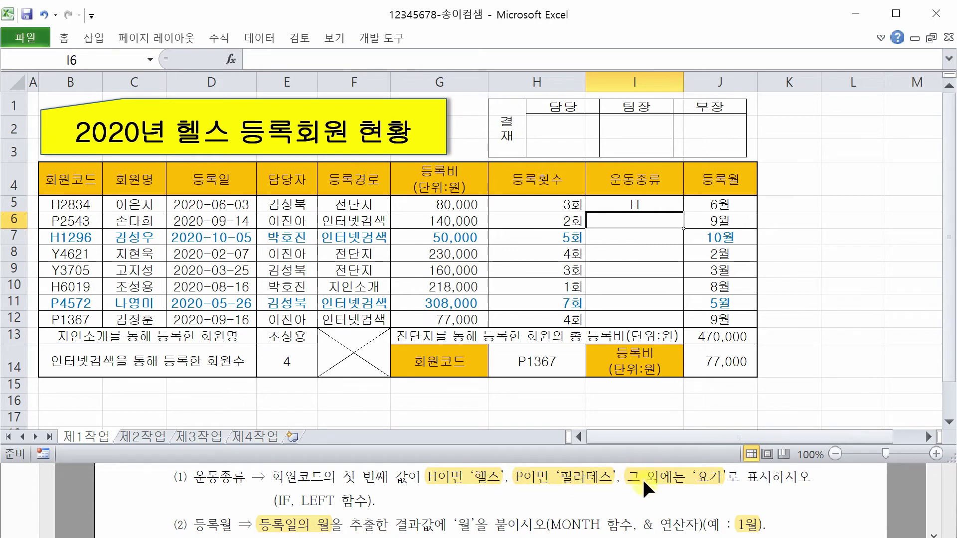
Wrap the LEFT formula in I5 in an IF function and open its function arguments clear of row 5.
left_click(629, 205)
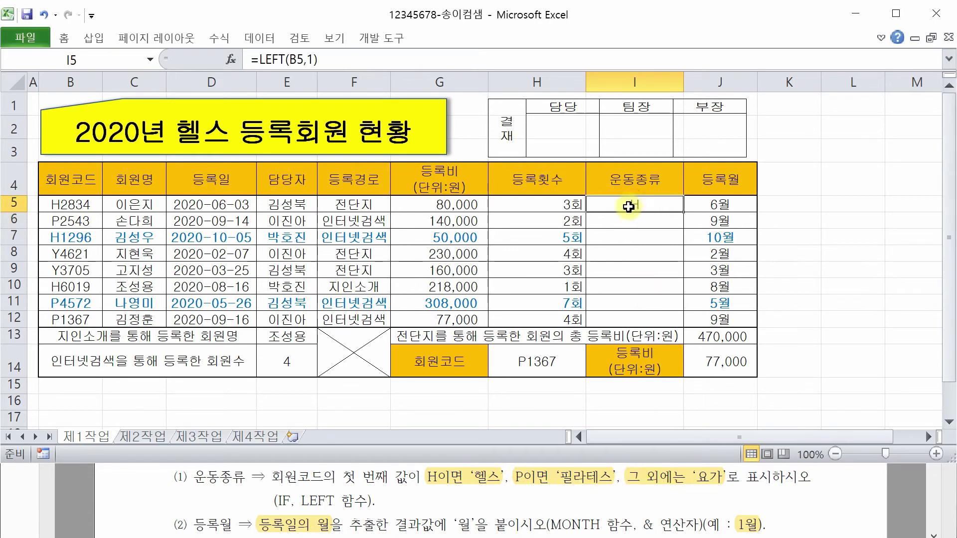
double_click(629, 205)
type("IF")
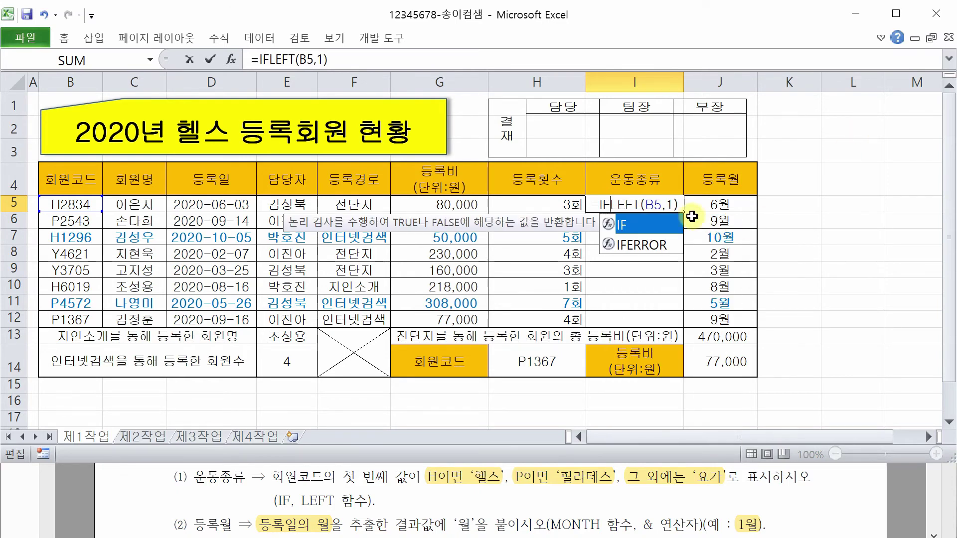
double_click(659, 225)
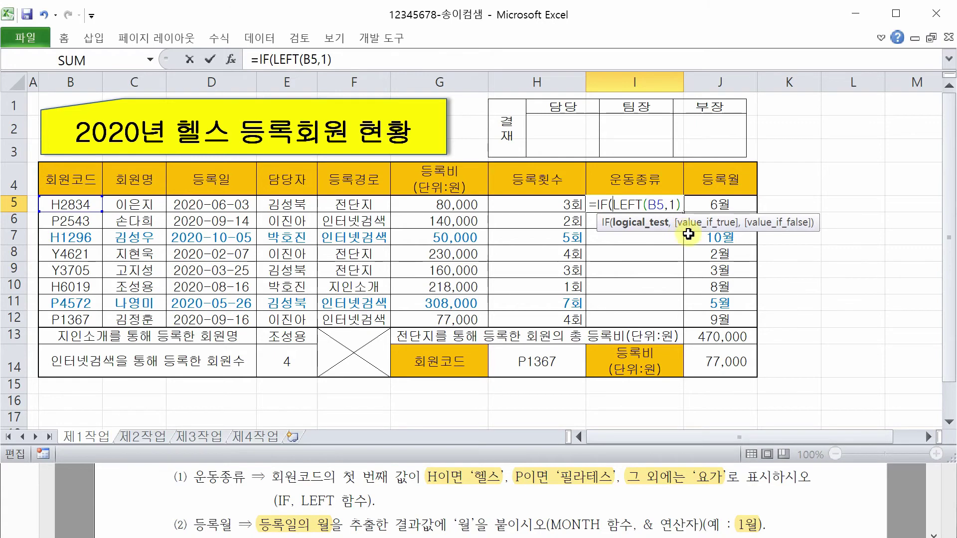
left_click(263, 59)
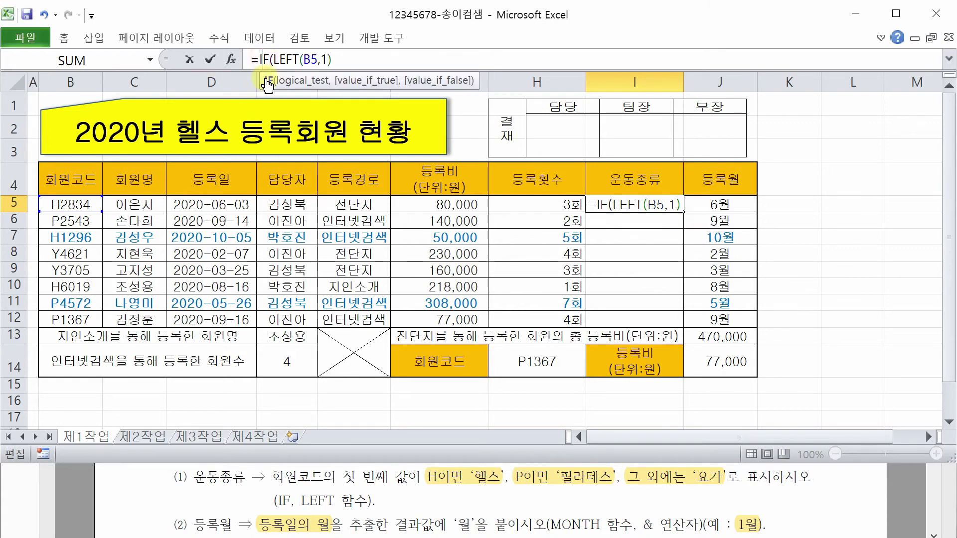
left_click(225, 65)
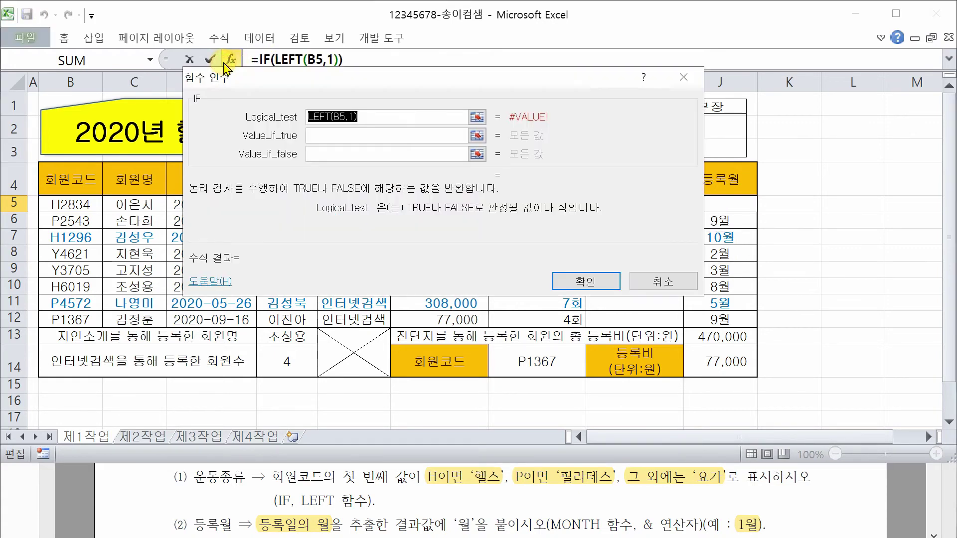
left_click_drag(343, 81, 539, 246)
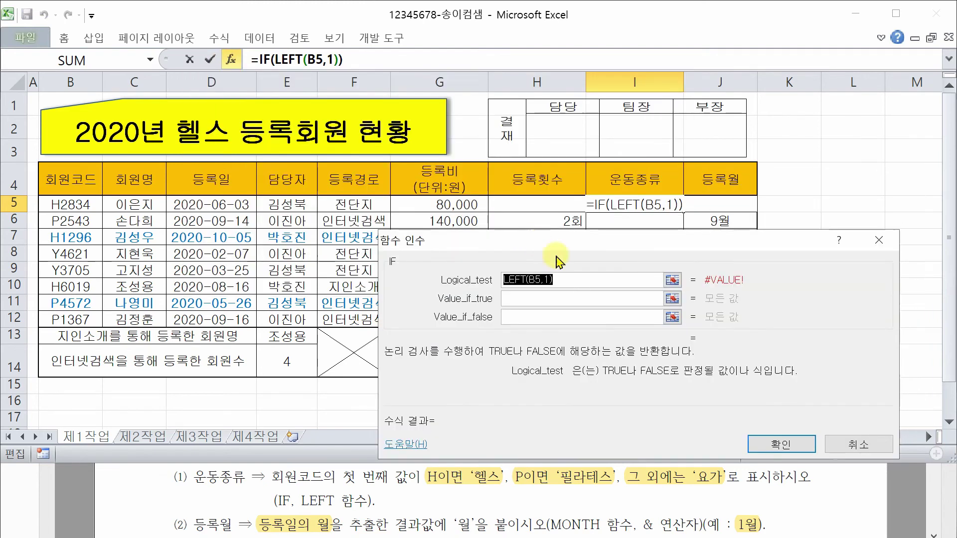
Complete the IF function's logical test as LEFT(B5,1)="H".
left_click(587, 281)
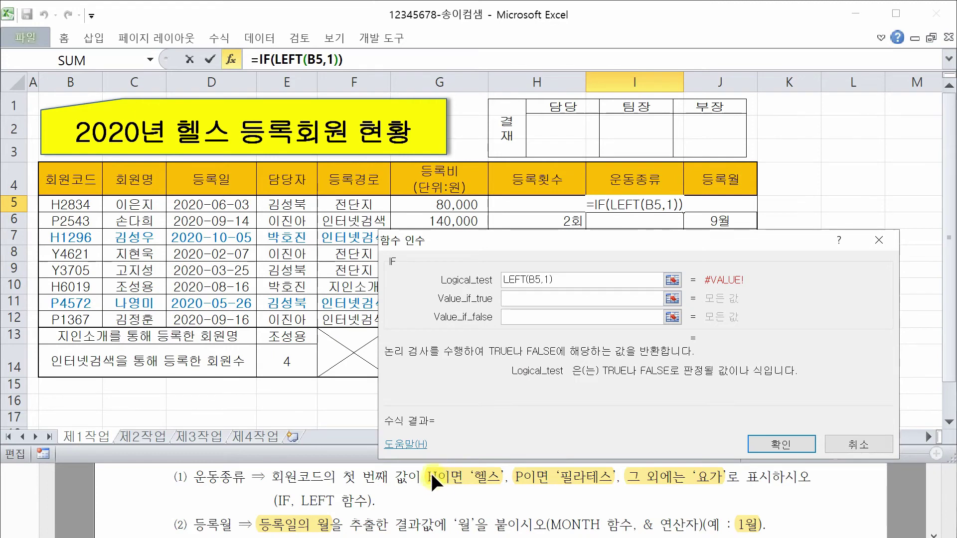
type("=")
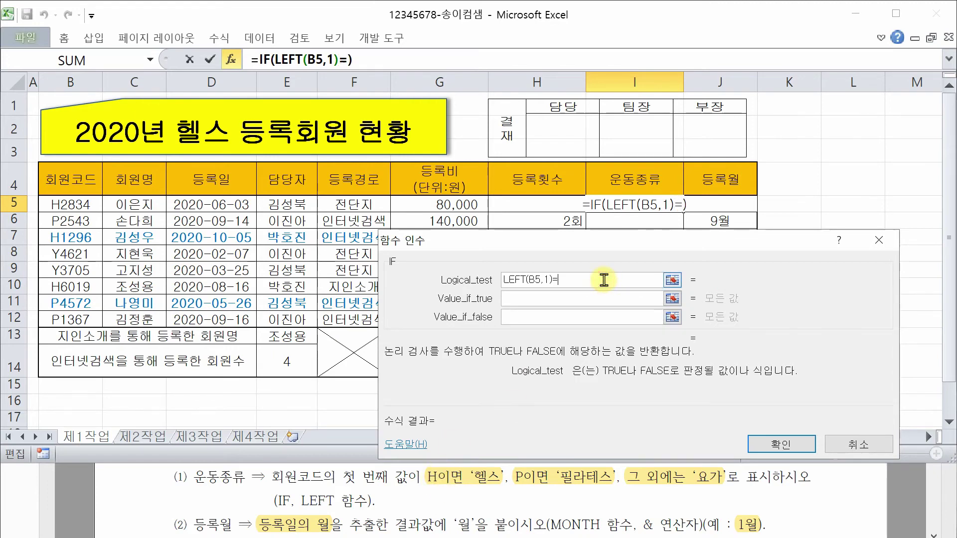
type("\"ㅗ")
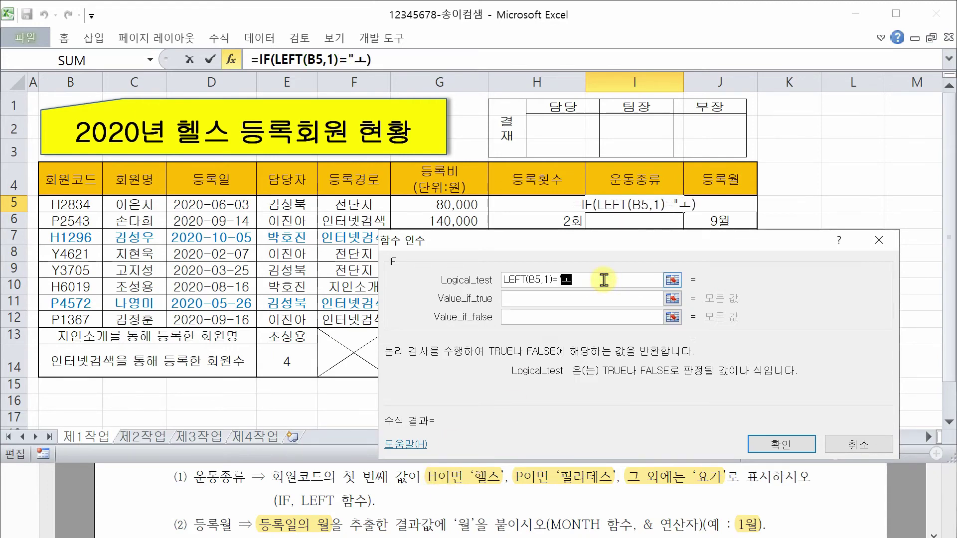
type("\"")
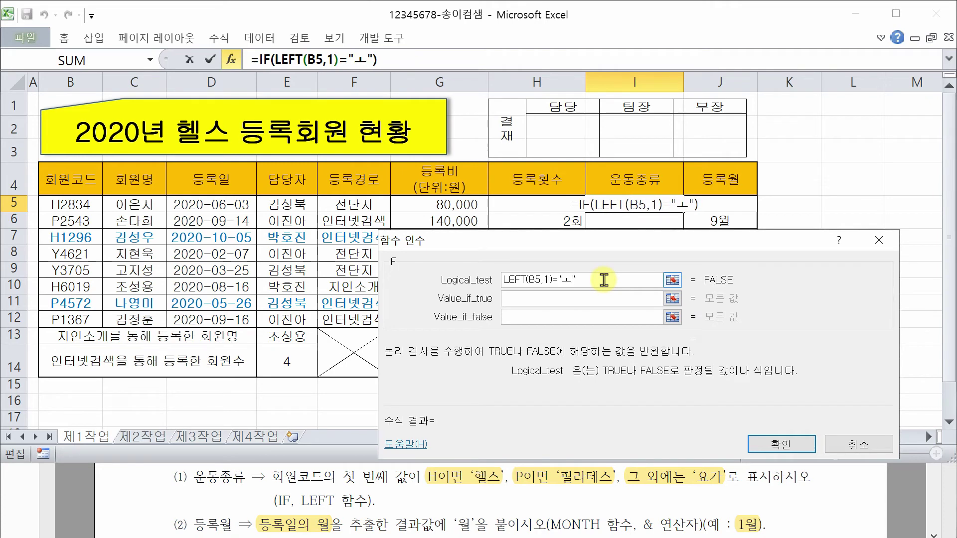
key("Left")
key("BackSpace")
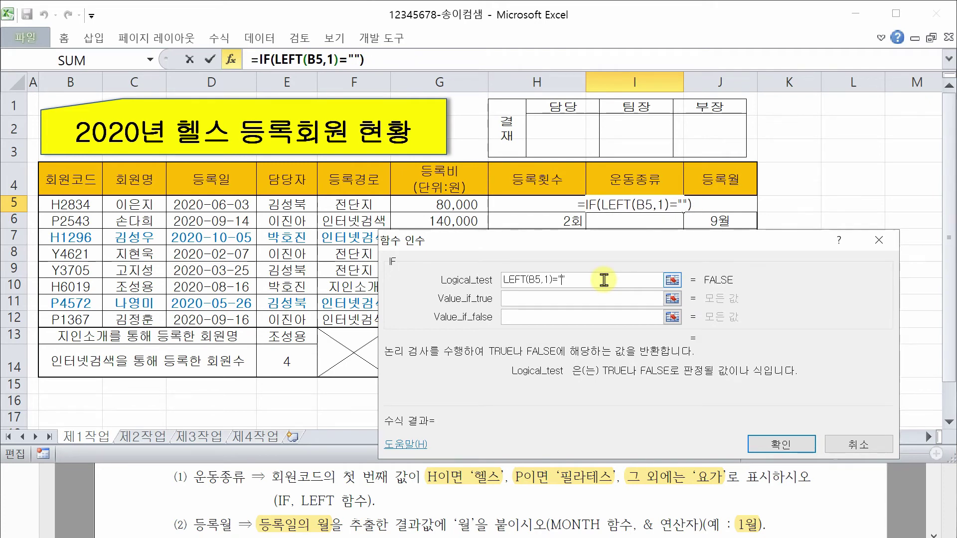
type("h")
key("BackSpace")
type("H")
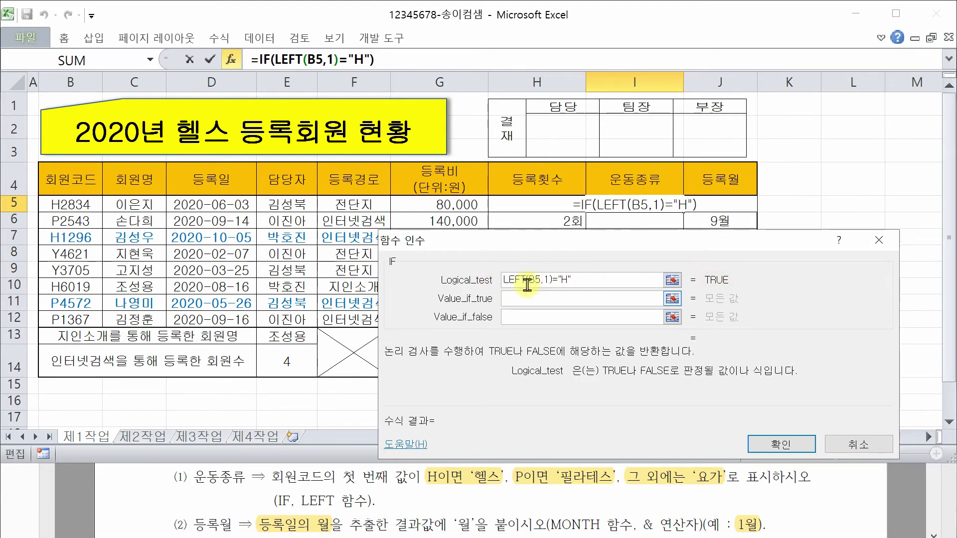
Set the IF function's value for a true test to "헬스".
left_click(529, 298)
type("G")
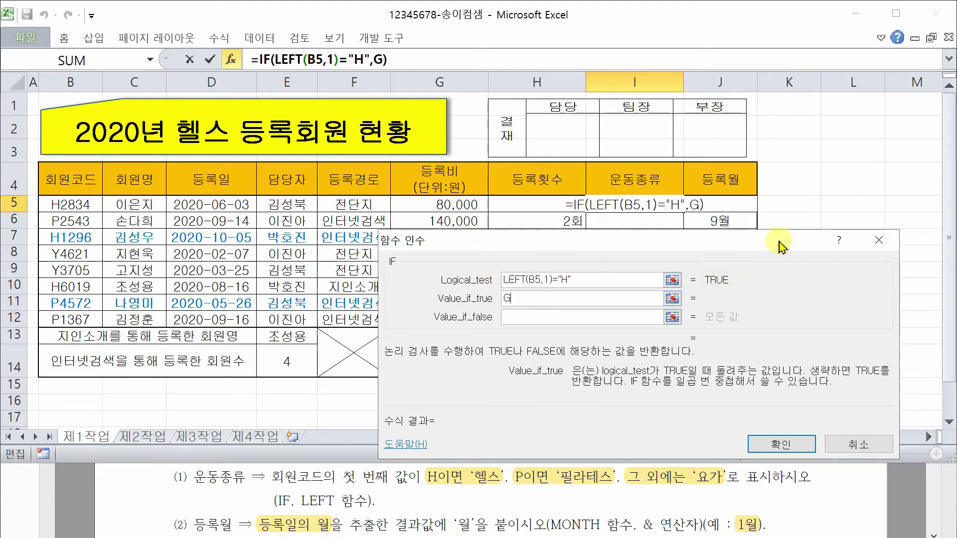
key("BackSpace")
type("헬스")
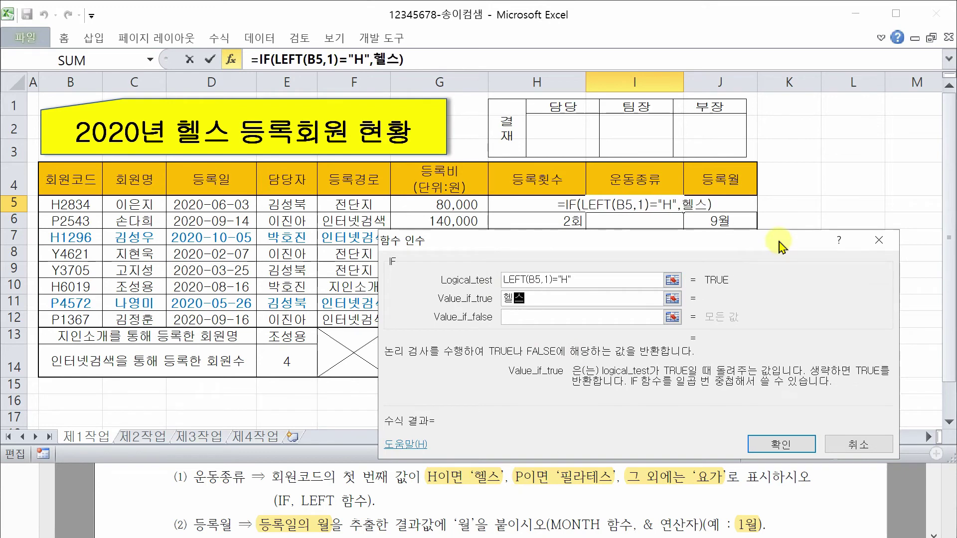
key("Tab")
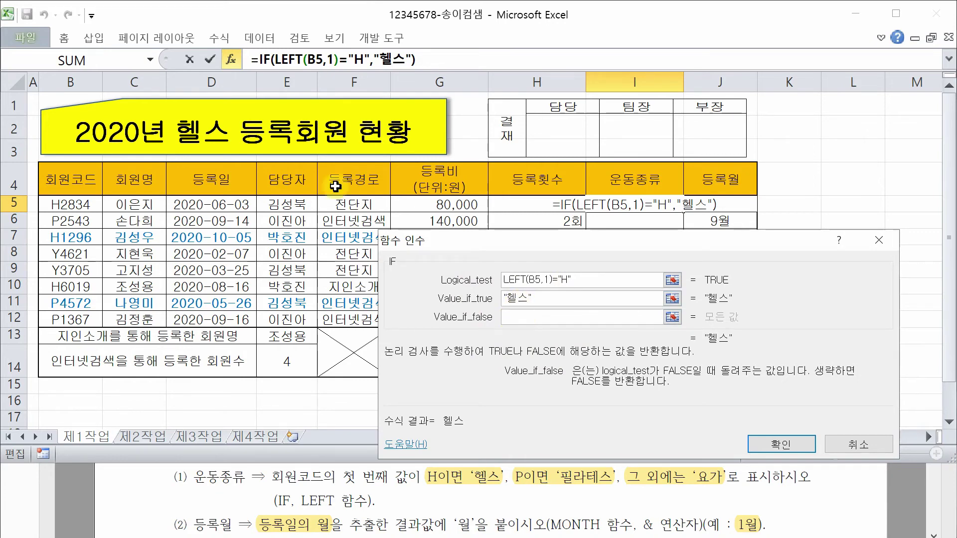
Copy the IF expression without its equals sign and paste it as the outer IF's value for a false test.
left_click_drag(257, 60, 442, 62)
key("ctrl+c")
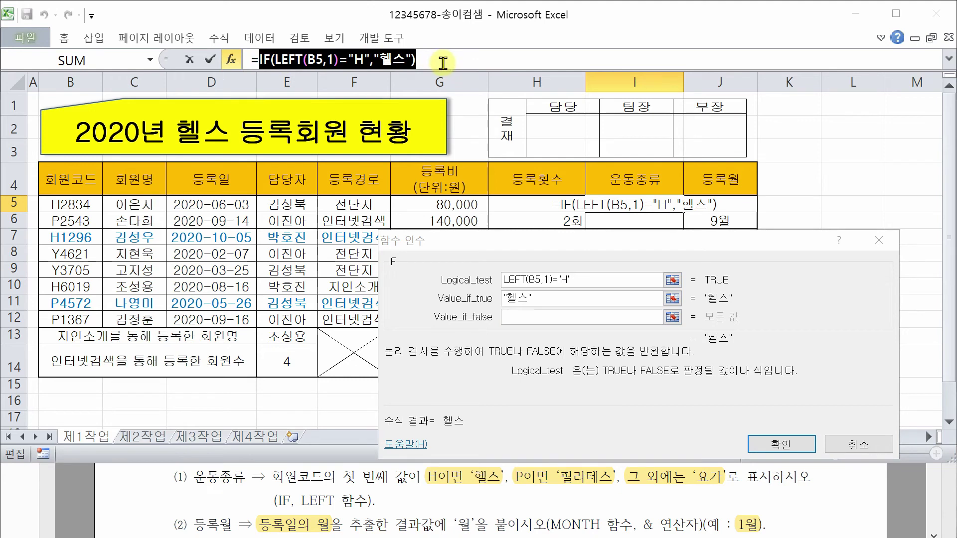
left_click(526, 317)
key("ctrl+v")
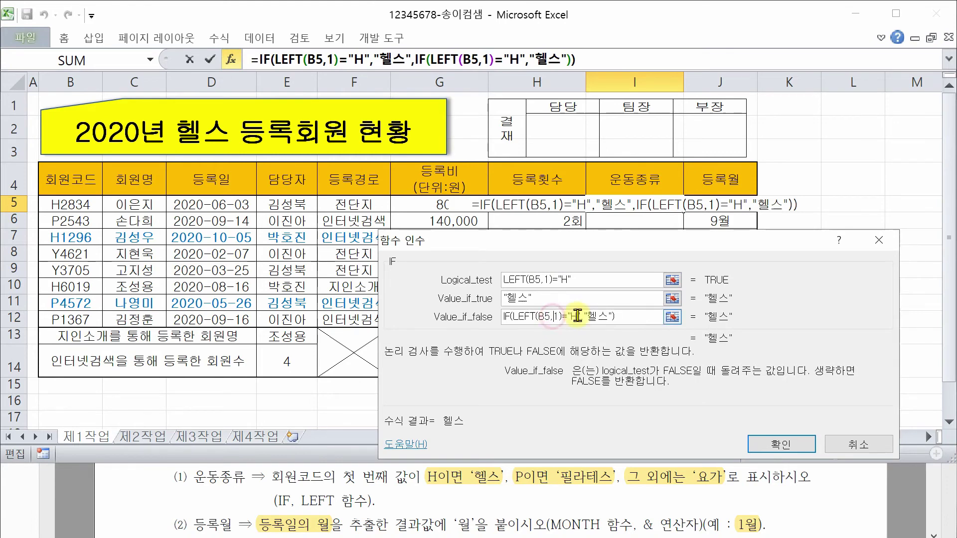
Edit the nested IF to test for "P" and return "필라테스".
key("BackSpace")
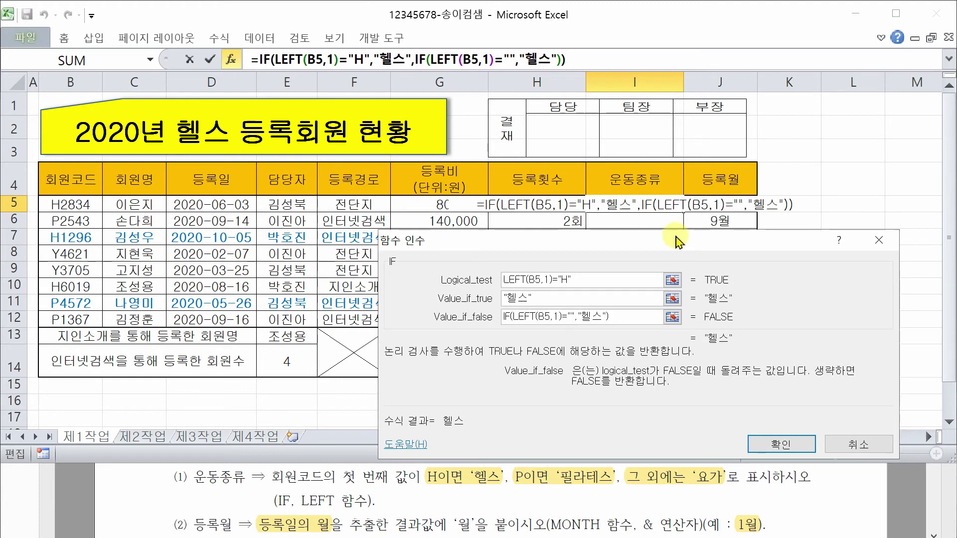
type("P")
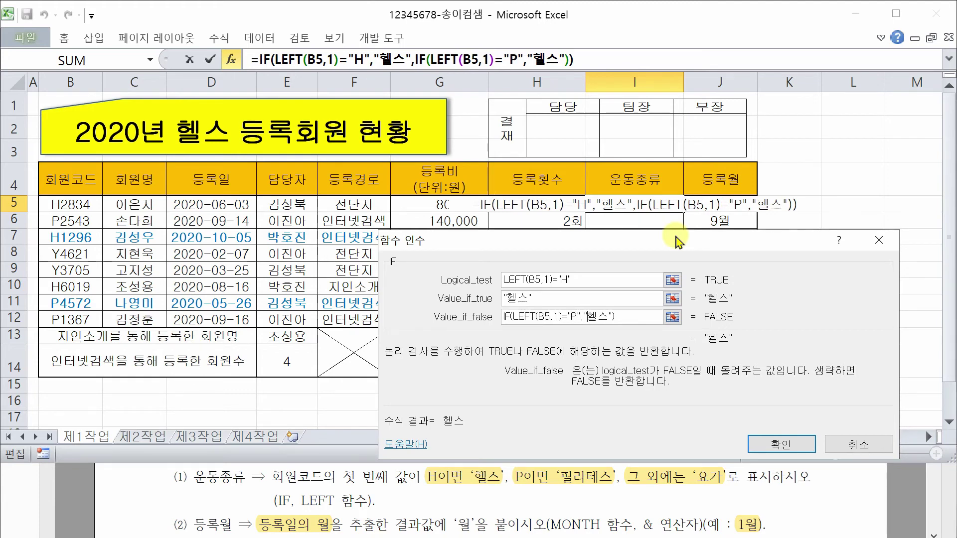
key("Right")
key("Right")
key("Right")
key("Right")
key("Right")
key("BackSpace")
key("BackSpace")
type("필라테스")
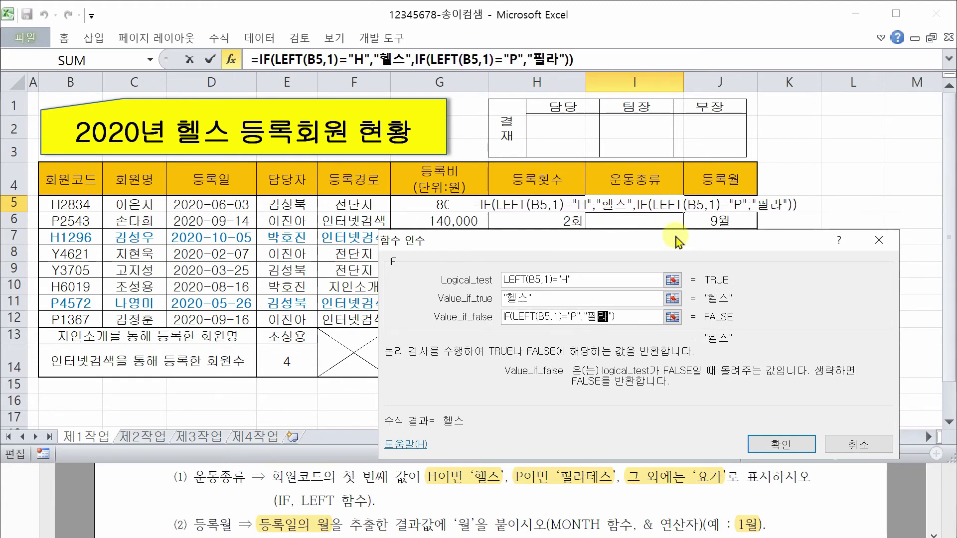
Add "요가" as the nested IF's value for a false test and commit the formula in I5.
type(",")
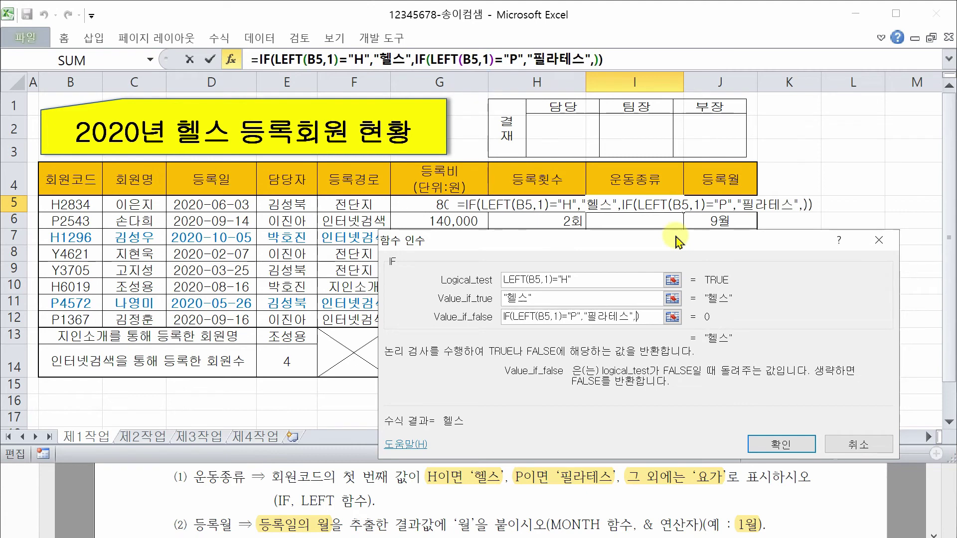
type("\"DYRK")
key("BackSpace")
key("BackSpace")
key("BackSpace")
key("BackSpace")
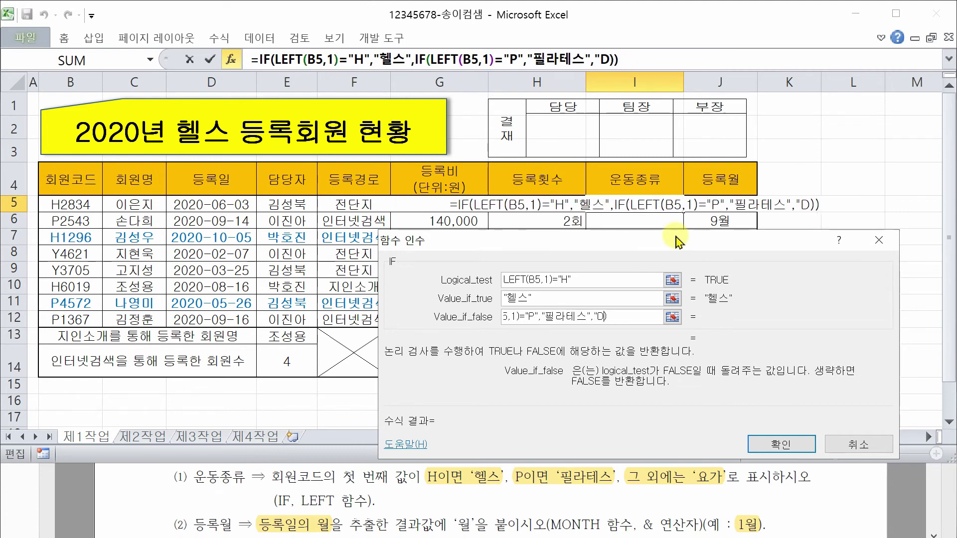
type("요가\"")
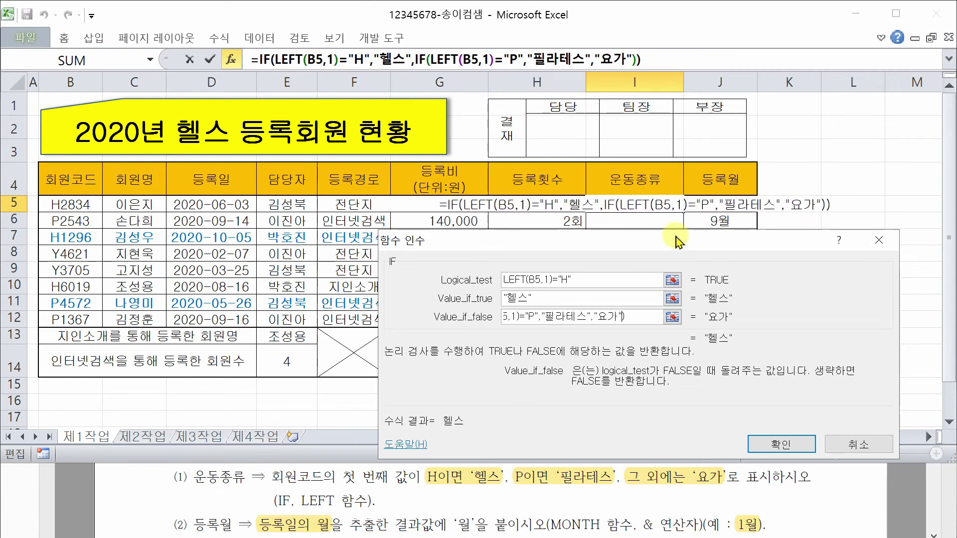
key("Home")
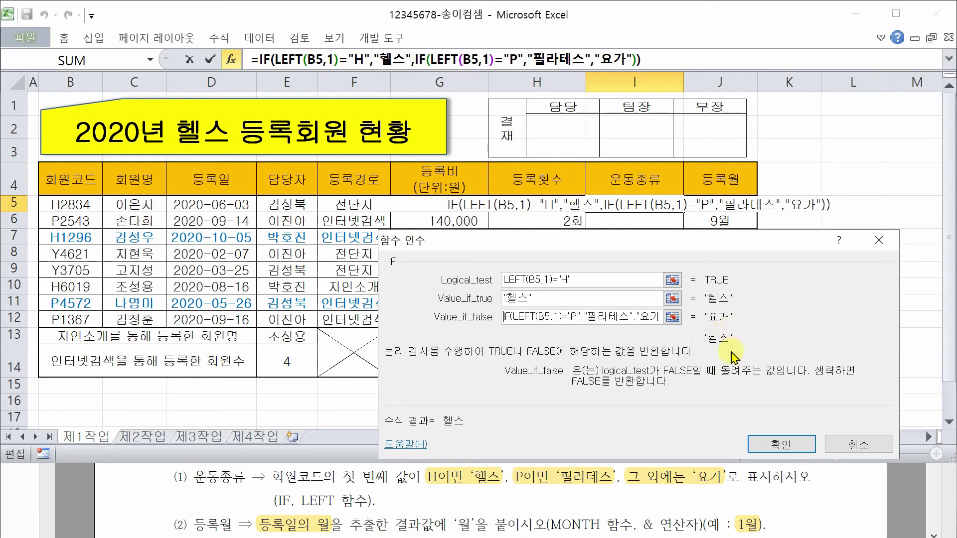
left_click(778, 444)
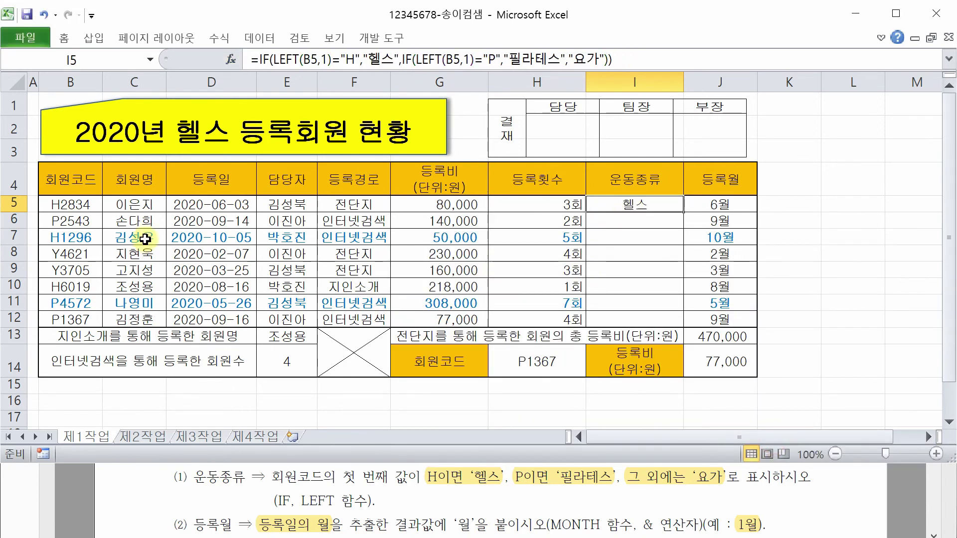
Fill the I5 운동종류 formula down to I12 without copying the formatting.
left_click(69, 208)
left_click(623, 206)
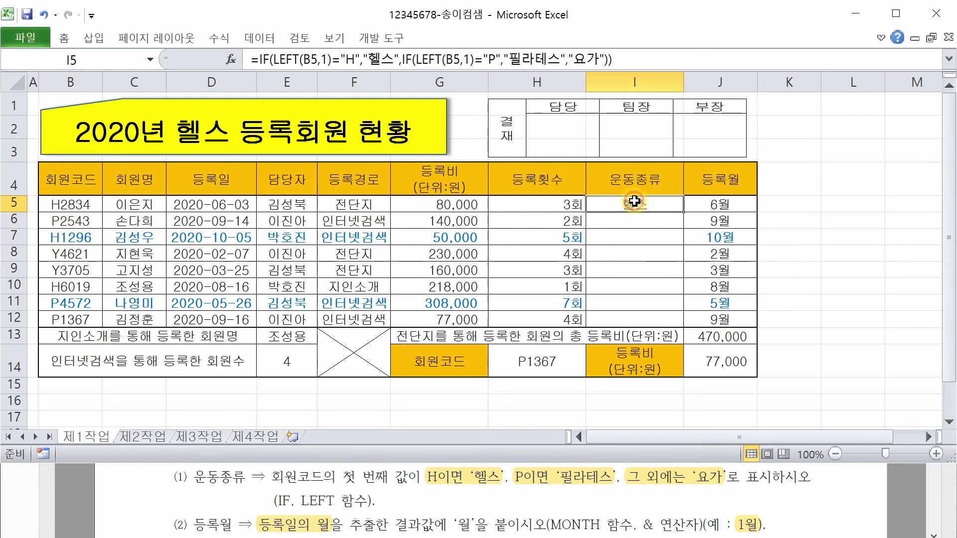
left_click_drag(683, 212, 685, 323)
left_click(698, 345)
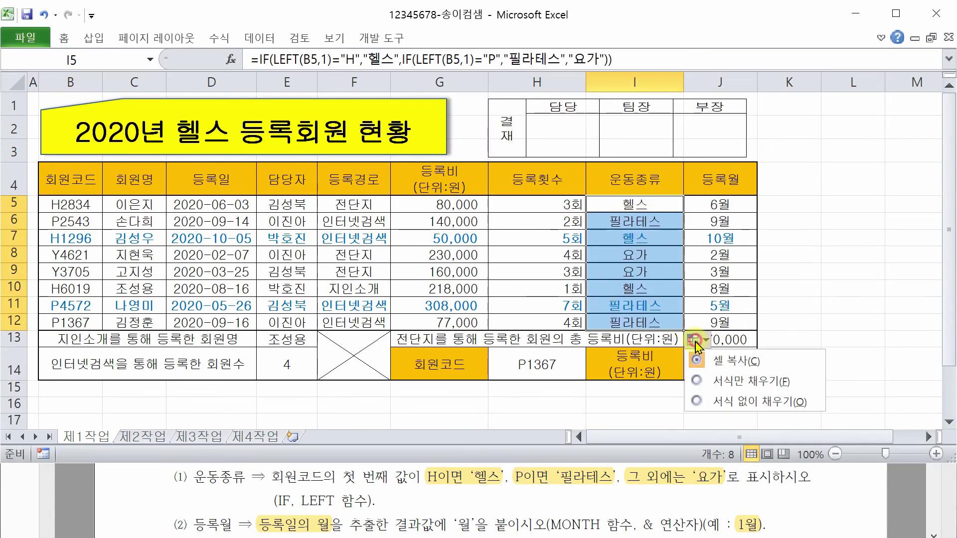
left_click(753, 402)
left_click(875, 285)
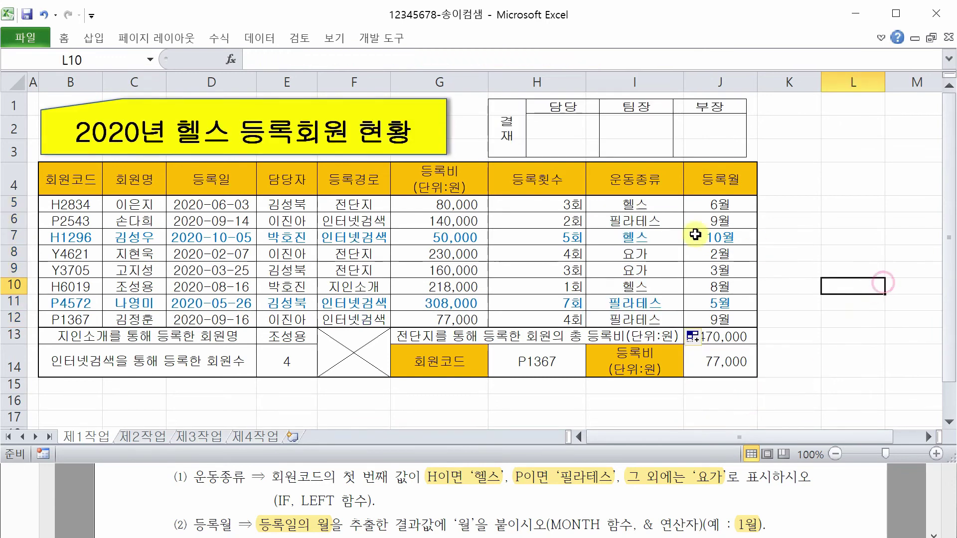
Examine the IF function arguments and their evaluated results for the 운동종류 formula in I6.
left_click(658, 225)
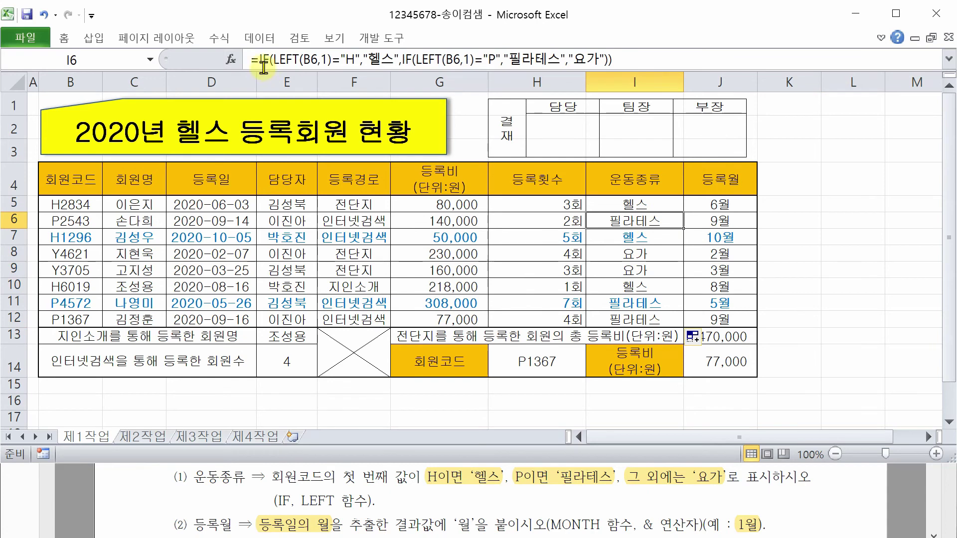
left_click(231, 61)
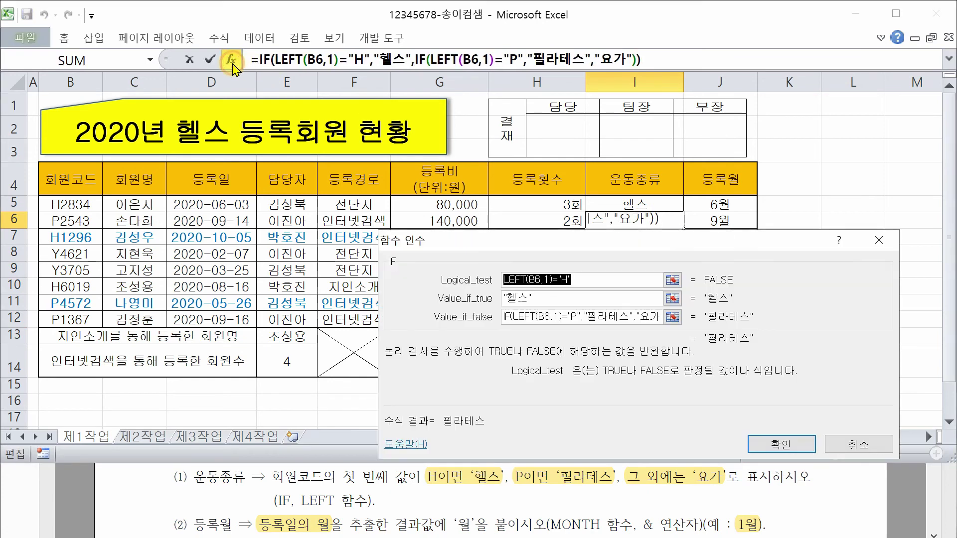
left_click(596, 279)
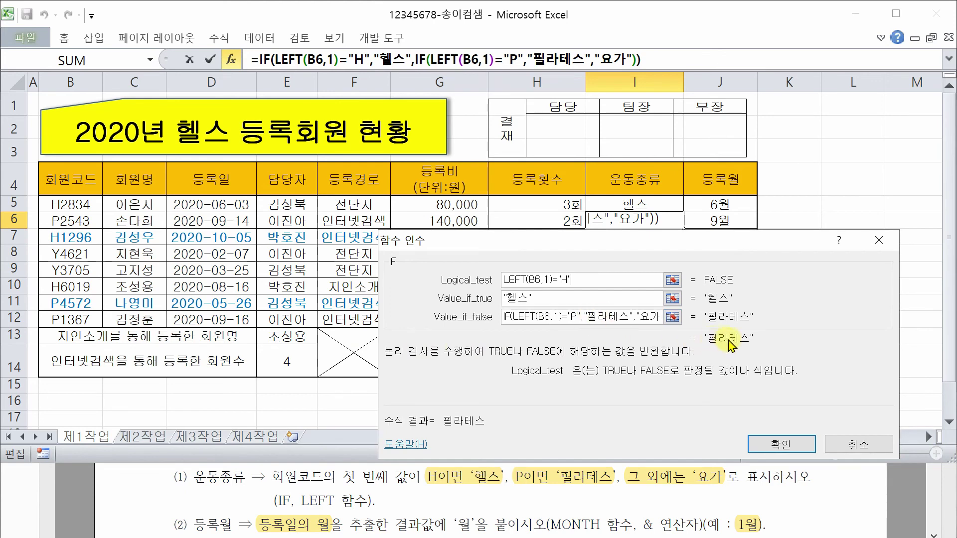
left_click(794, 443)
Examine the arguments of the outer IF, LEFT and nested IF functions in the I8 formula.
left_click(651, 248)
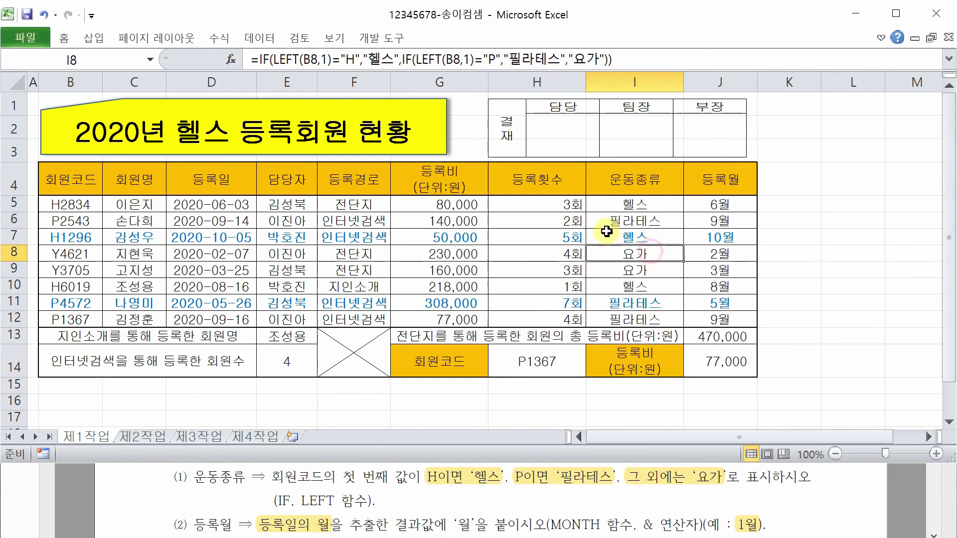
left_click(231, 60)
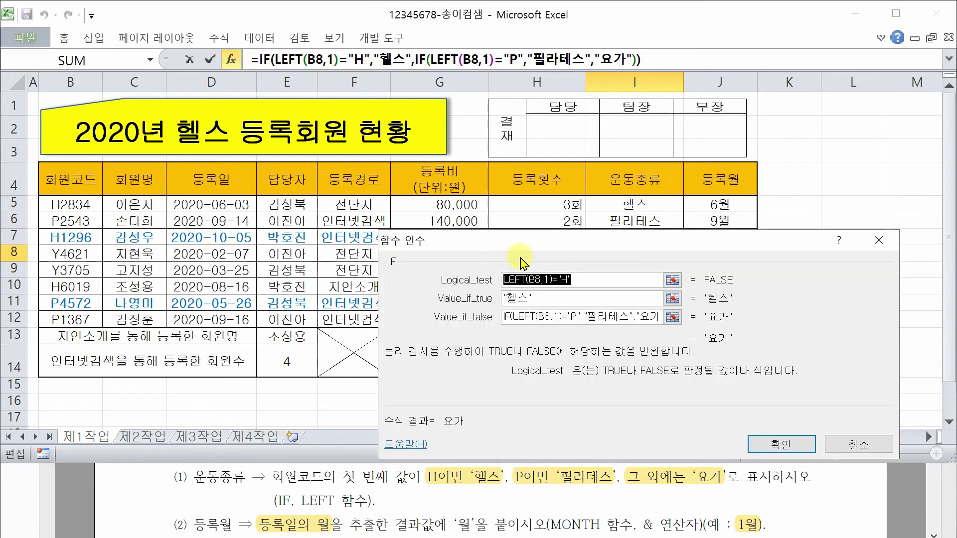
left_click_drag(537, 243, 537, 348)
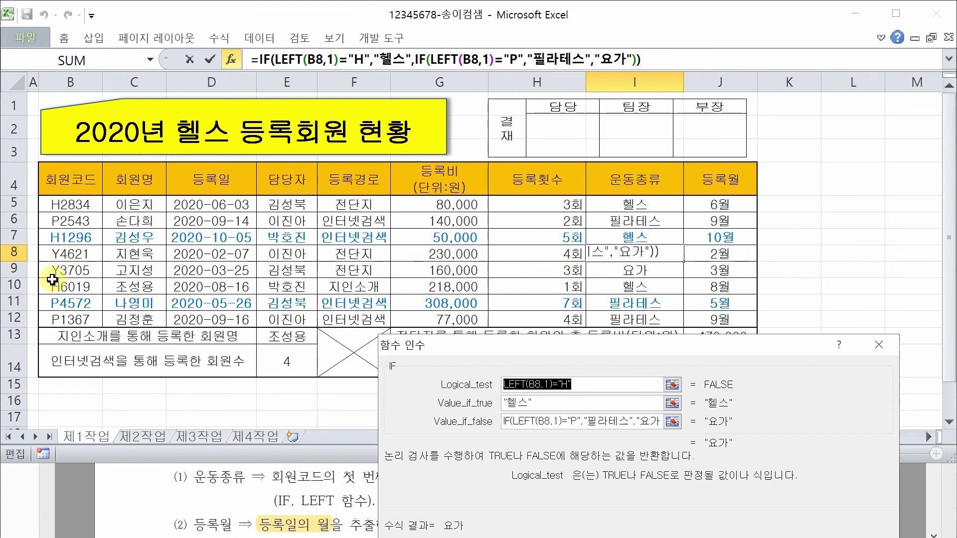
left_click(287, 58)
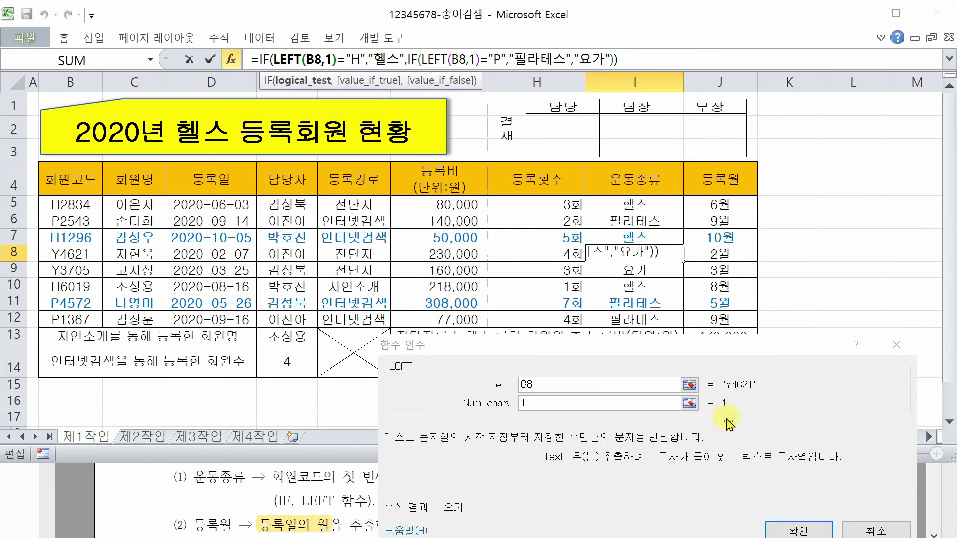
left_click(264, 59)
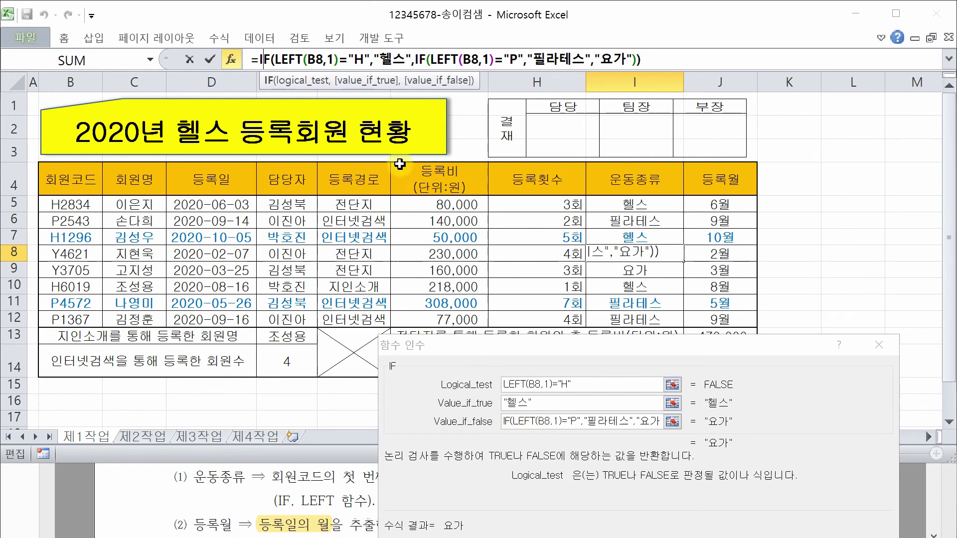
left_click(420, 60)
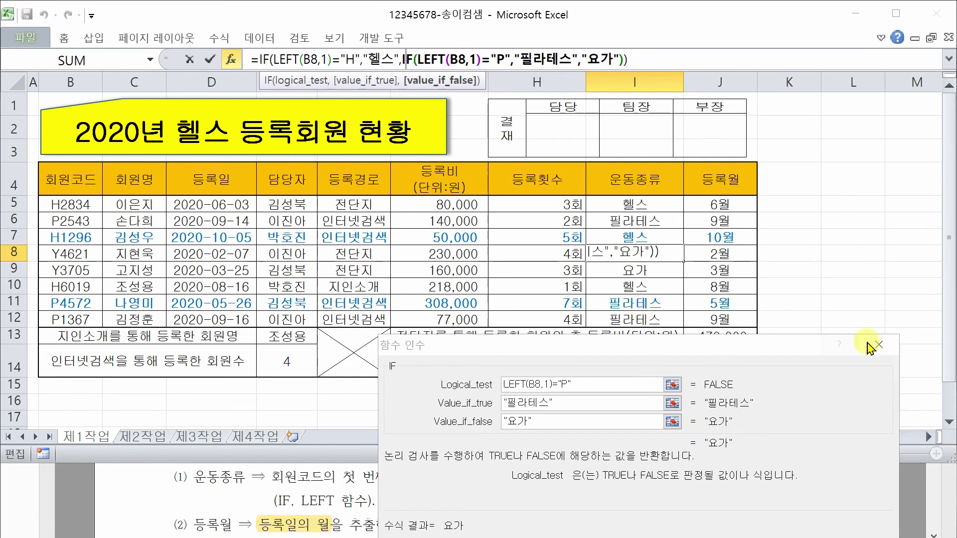
key("Return")
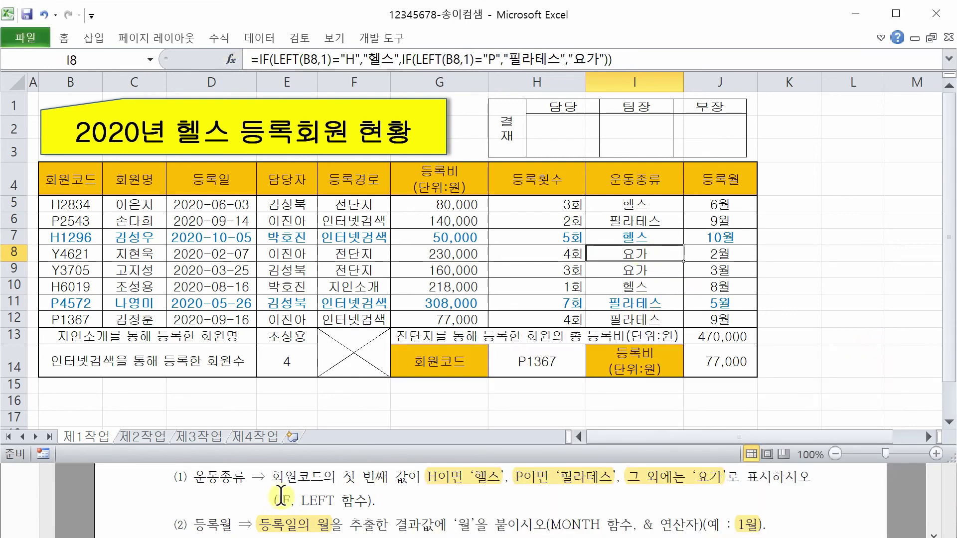
left_click(837, 266)
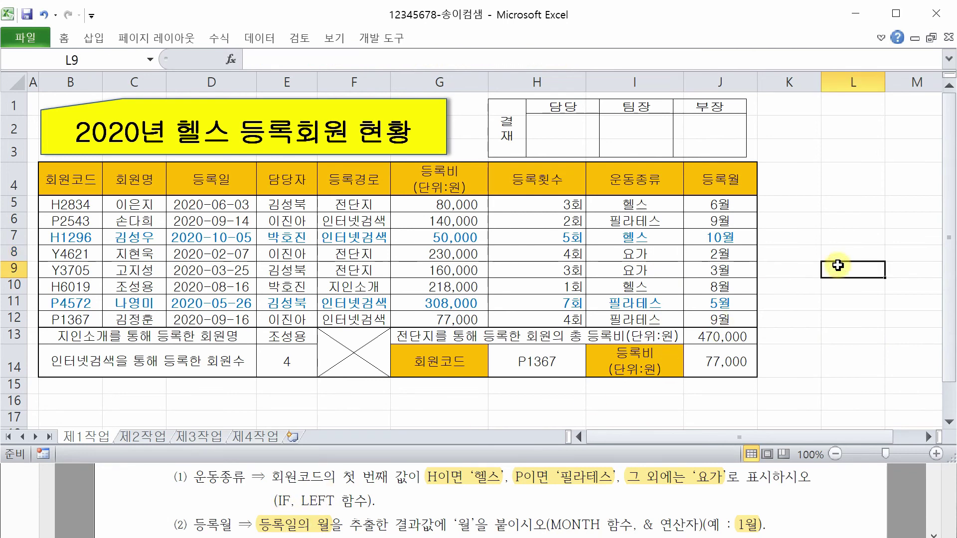
Switch to the exam PDF in Adobe Acrobat Reader and compare its table and function conditions with the worksheet.
left_click(846, 485)
scroll(845, 458, "up", 5)
scroll(838, 431, "up", 3)
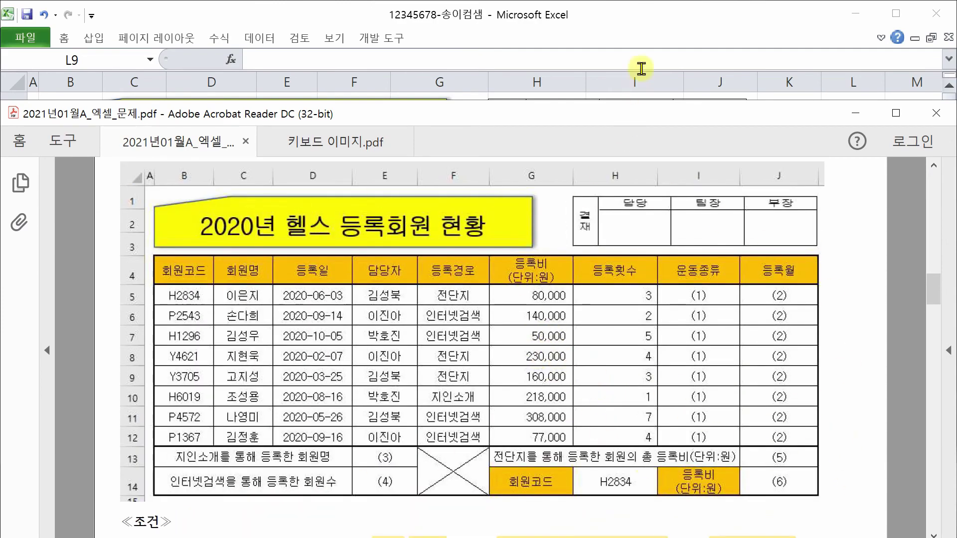
left_click(653, 22)
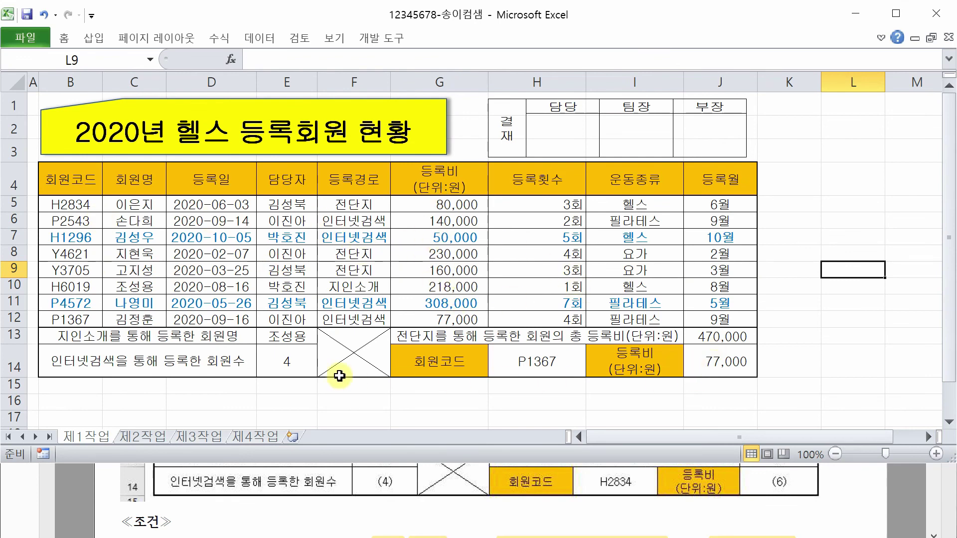
left_click(869, 499)
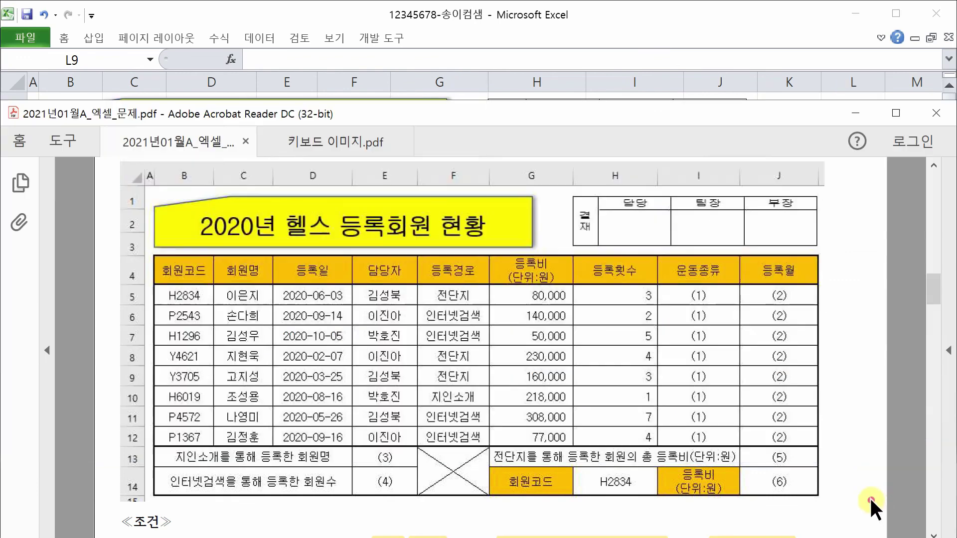
scroll(867, 496, "down", 10)
scroll(865, 497, "down", 3)
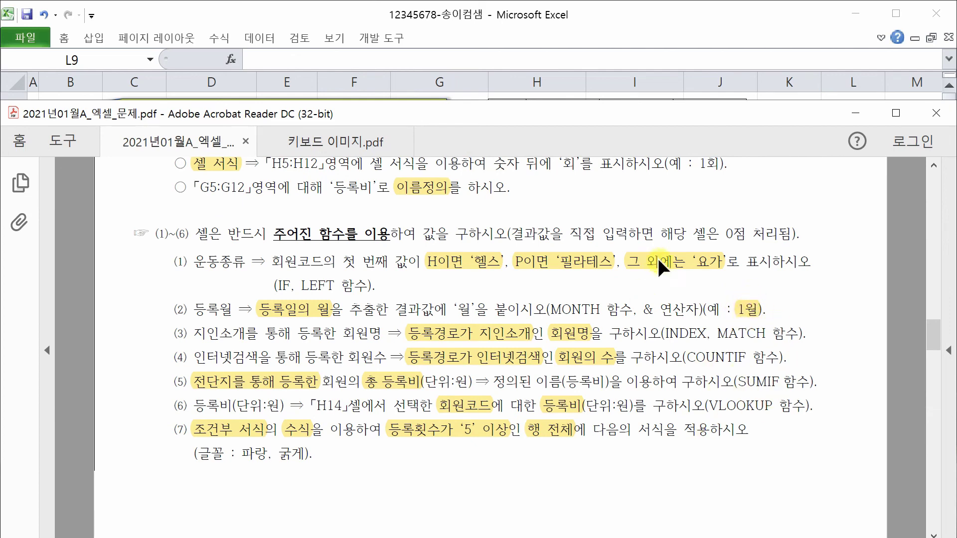
Return to Excel and right-align the 등록월 values in J5:J12.
left_click(711, 25)
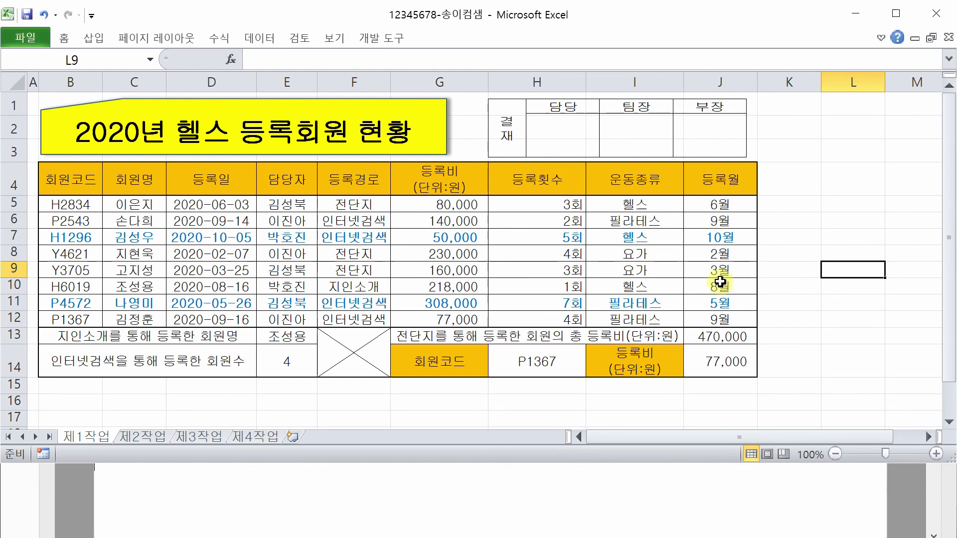
left_click_drag(726, 211, 735, 321)
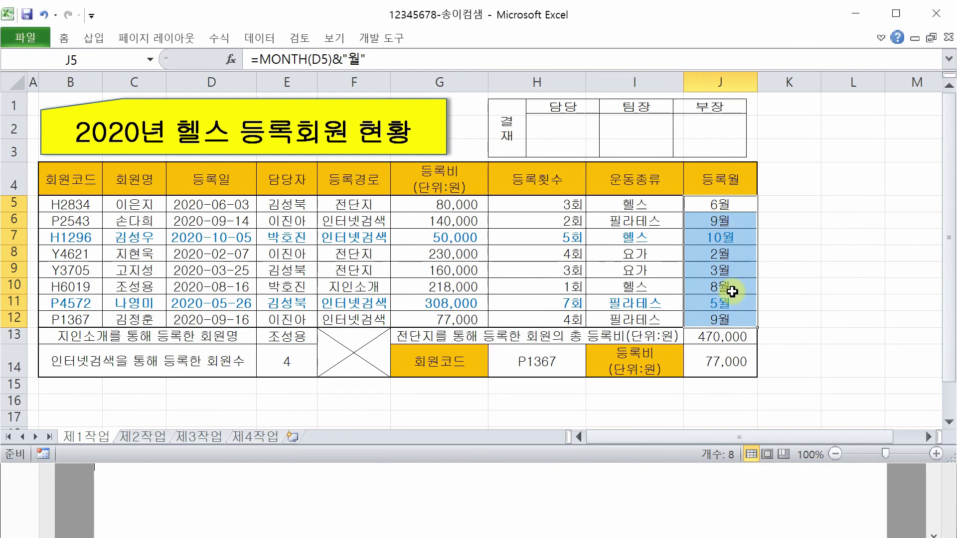
left_click(64, 38)
left_click(297, 96)
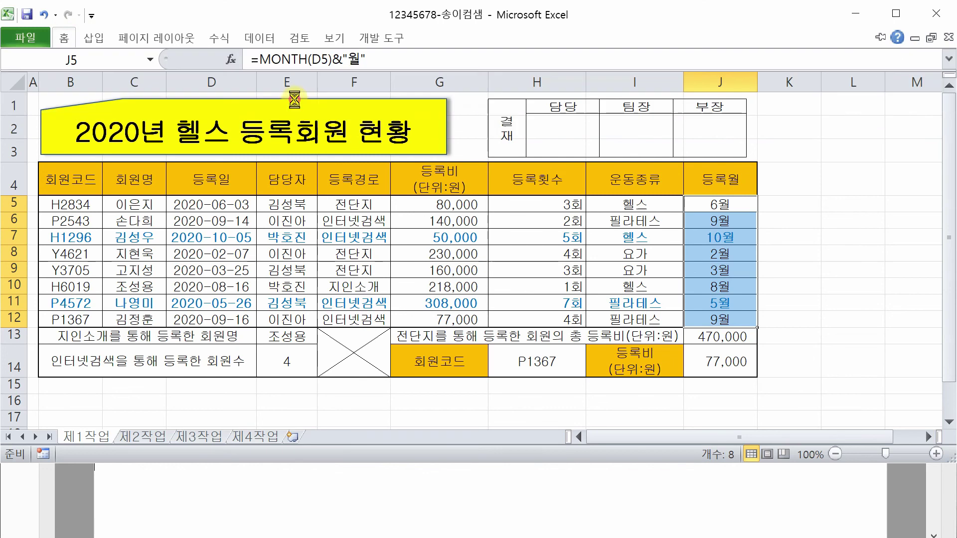
left_click(813, 290)
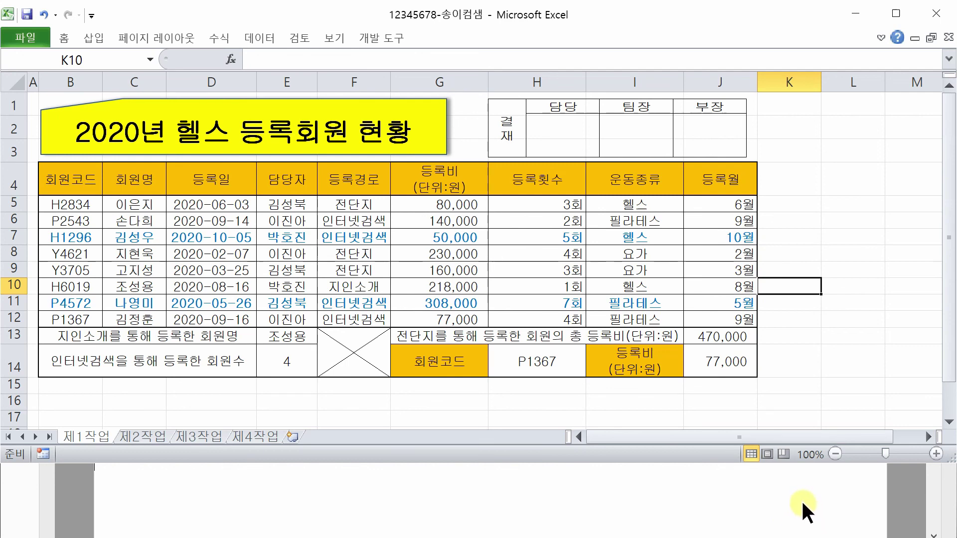
Switch to the exam PDF in Adobe Acrobat Reader, review the alignment rules under 조건, and return to Excel.
left_click(783, 498)
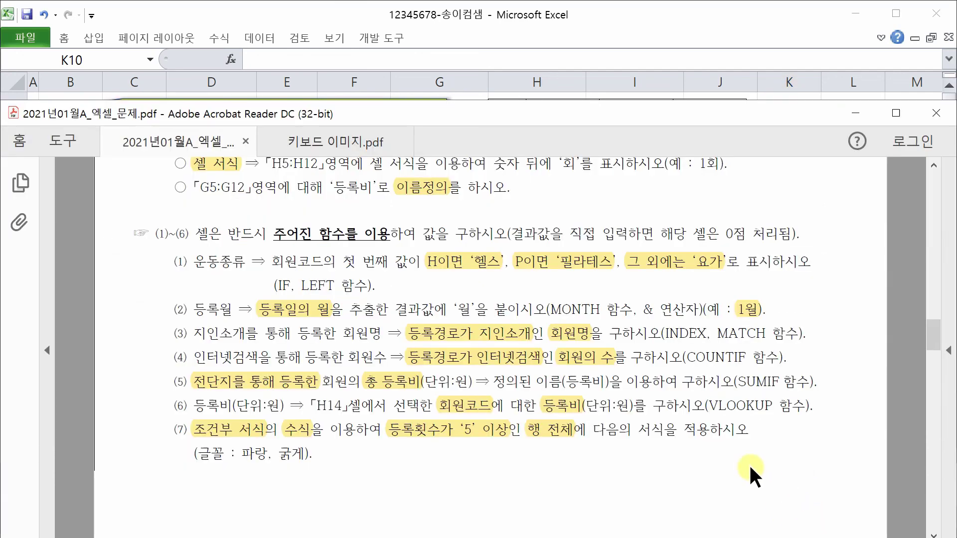
scroll(749, 463, "up", 10)
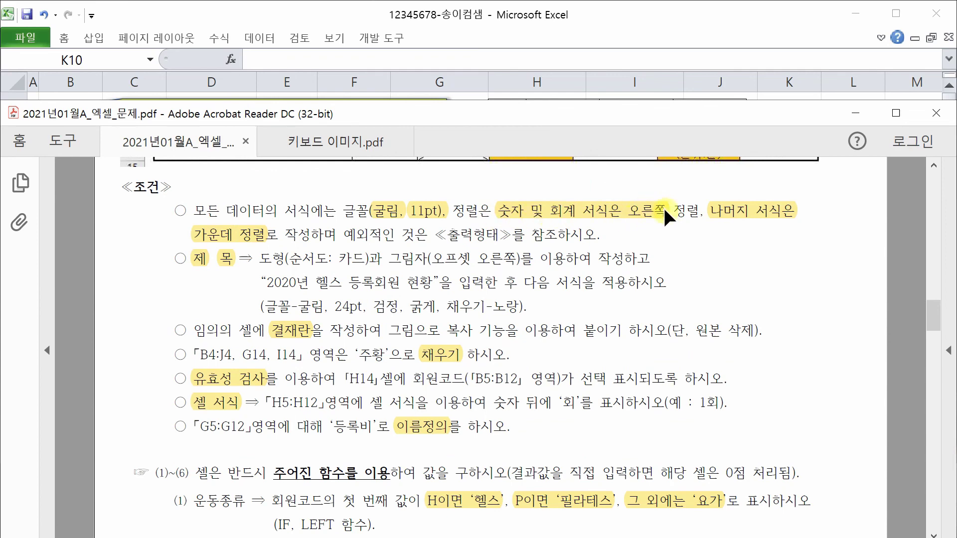
left_click(663, 60)
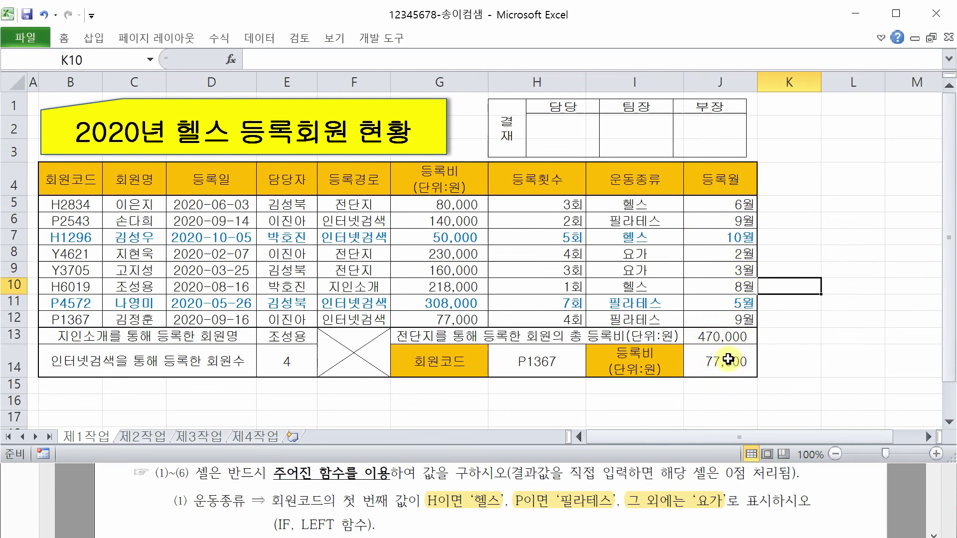
Widen the 결재 approval box picture to the table's right edge at column J, as in the PDF's 출력형태, and save the workbook.
left_click(735, 144)
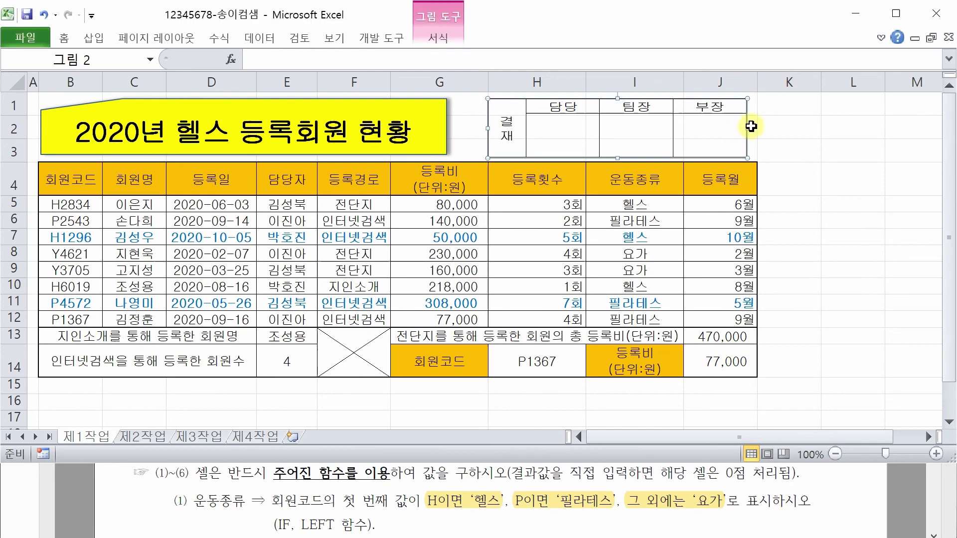
left_click(839, 492)
scroll(802, 311, "up", 7)
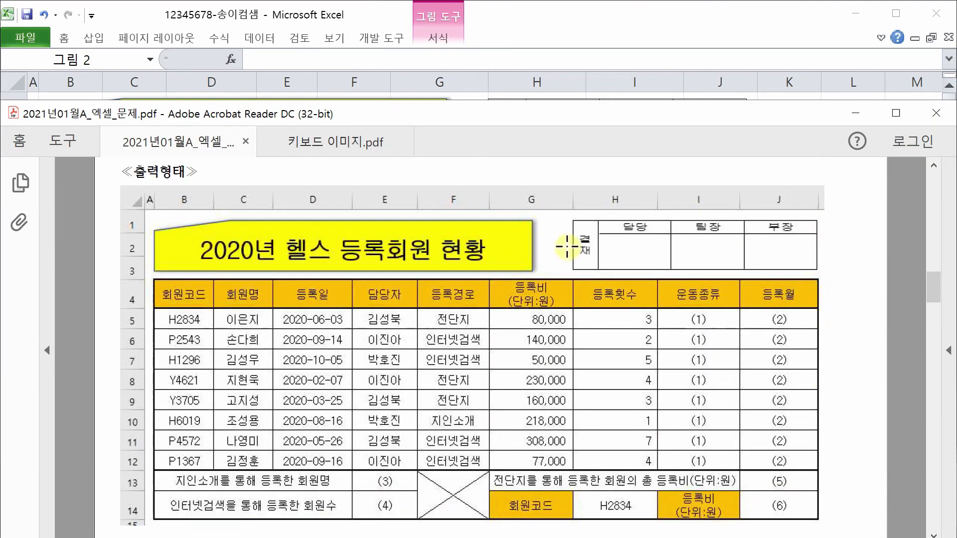
left_click(741, 31)
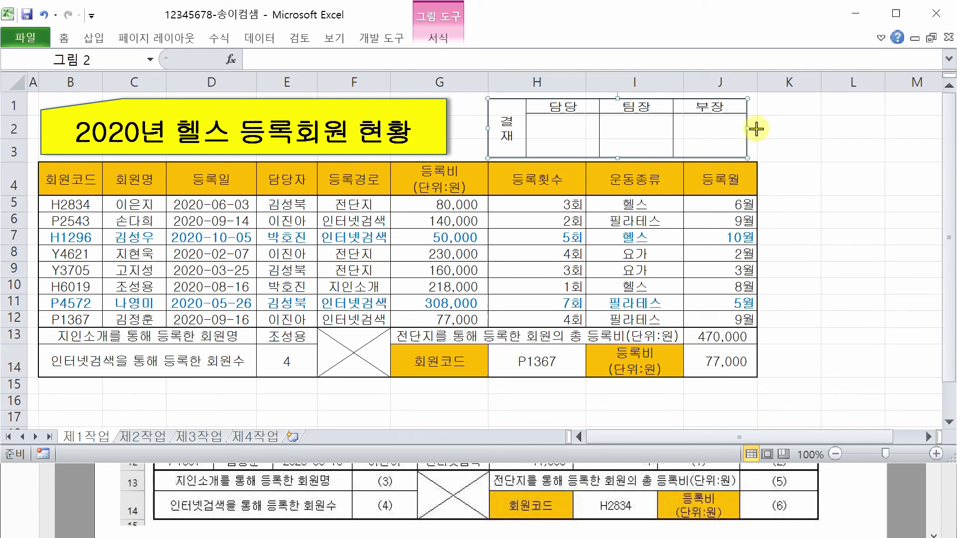
left_click_drag(756, 129, 755, 129)
left_click(851, 211)
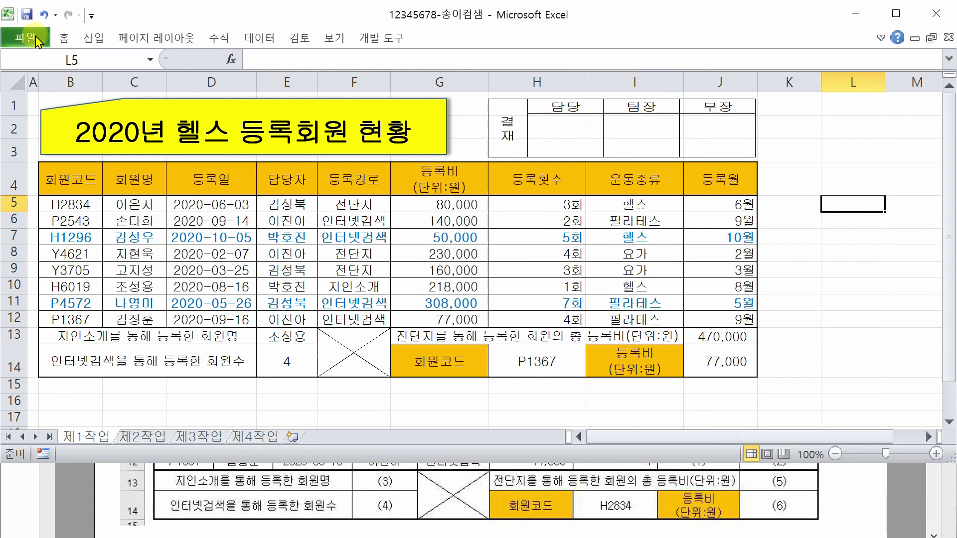
left_click(28, 16)
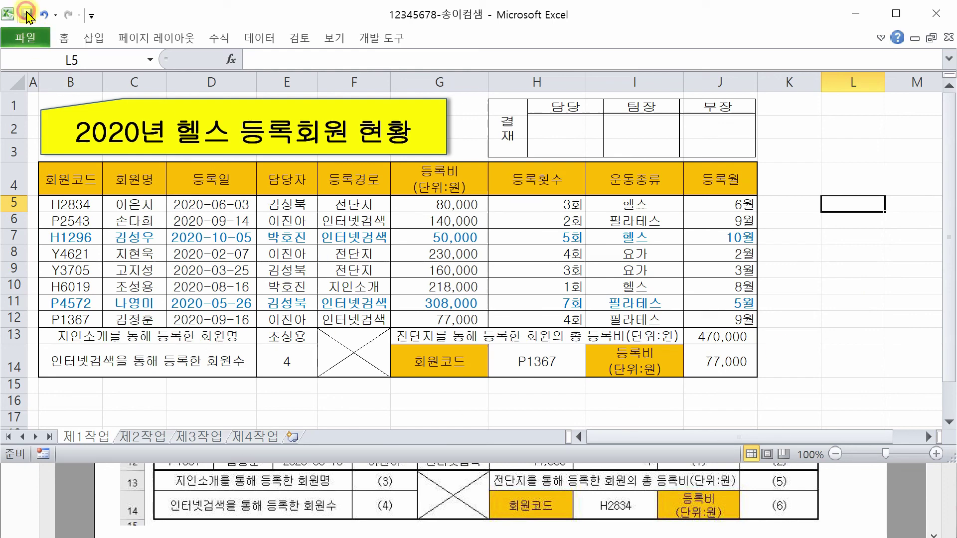